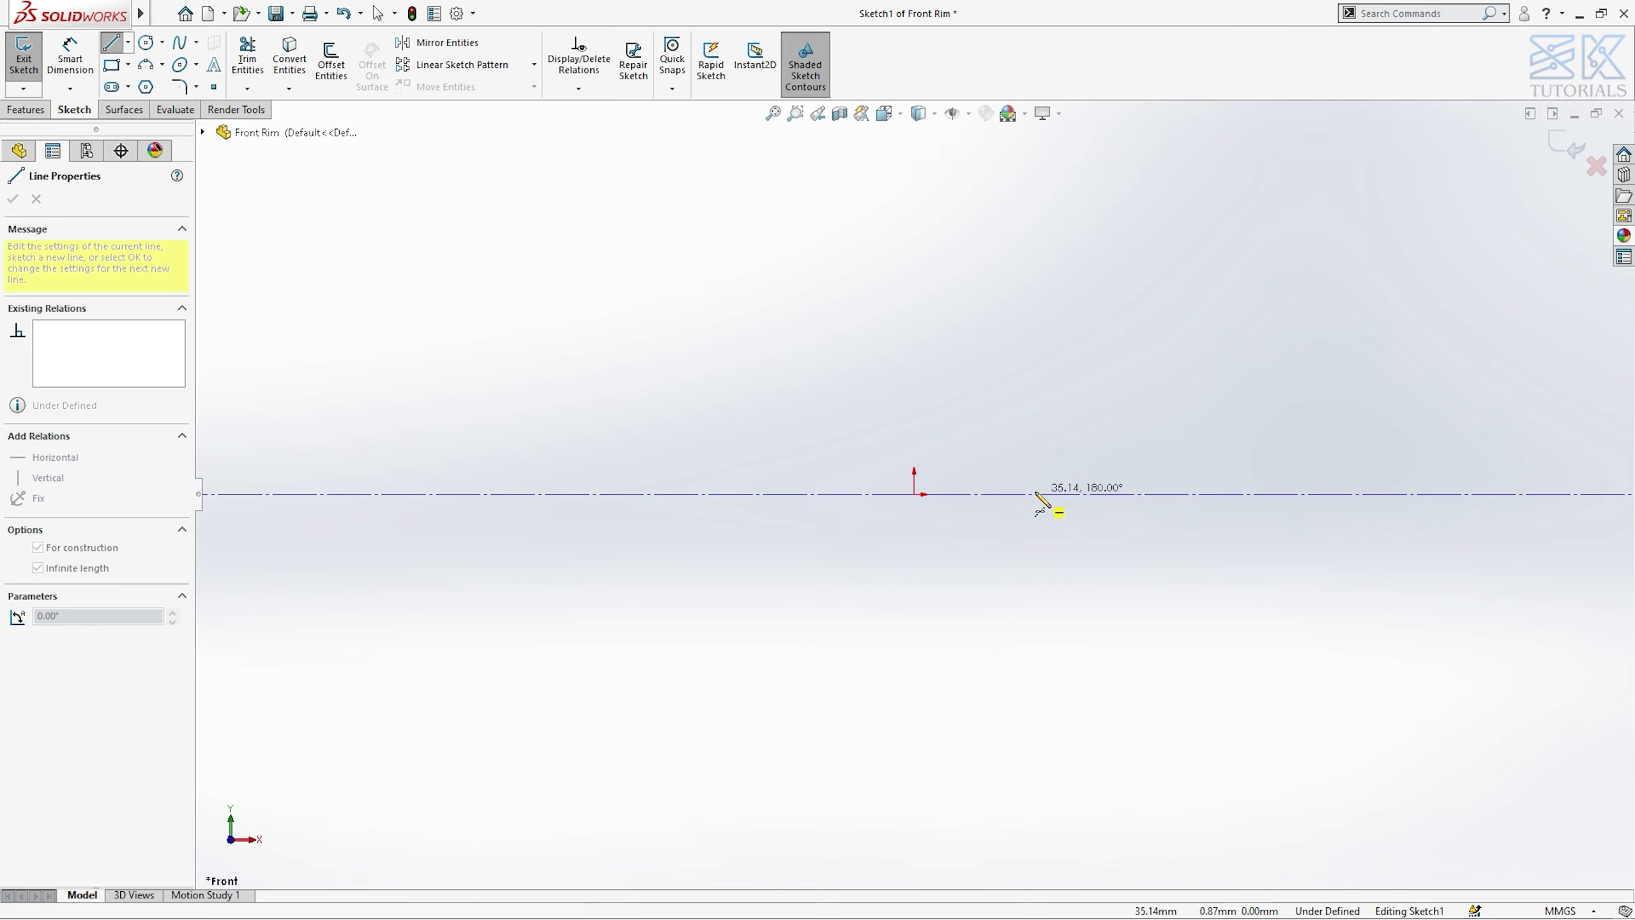
# - Place an infinite horizontal centerline through the origin and sketch the profile's horizontal bottom edge above it
pyautogui.click(1036, 494)
pyautogui.press('Escape')
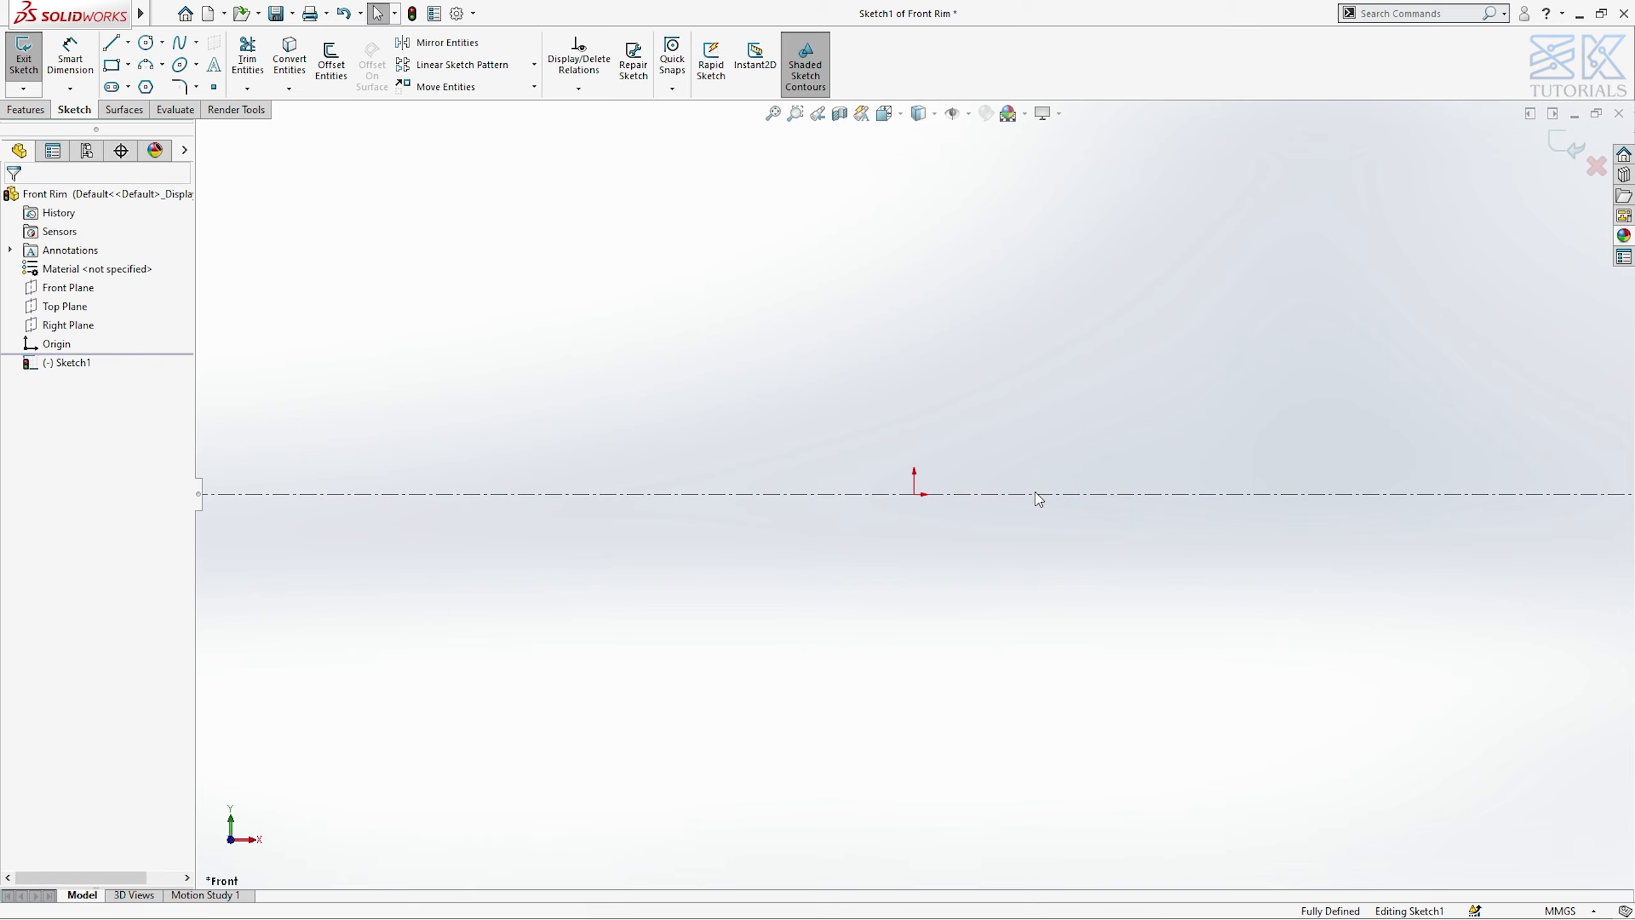
pyautogui.press('l')
pyautogui.click(792, 400)
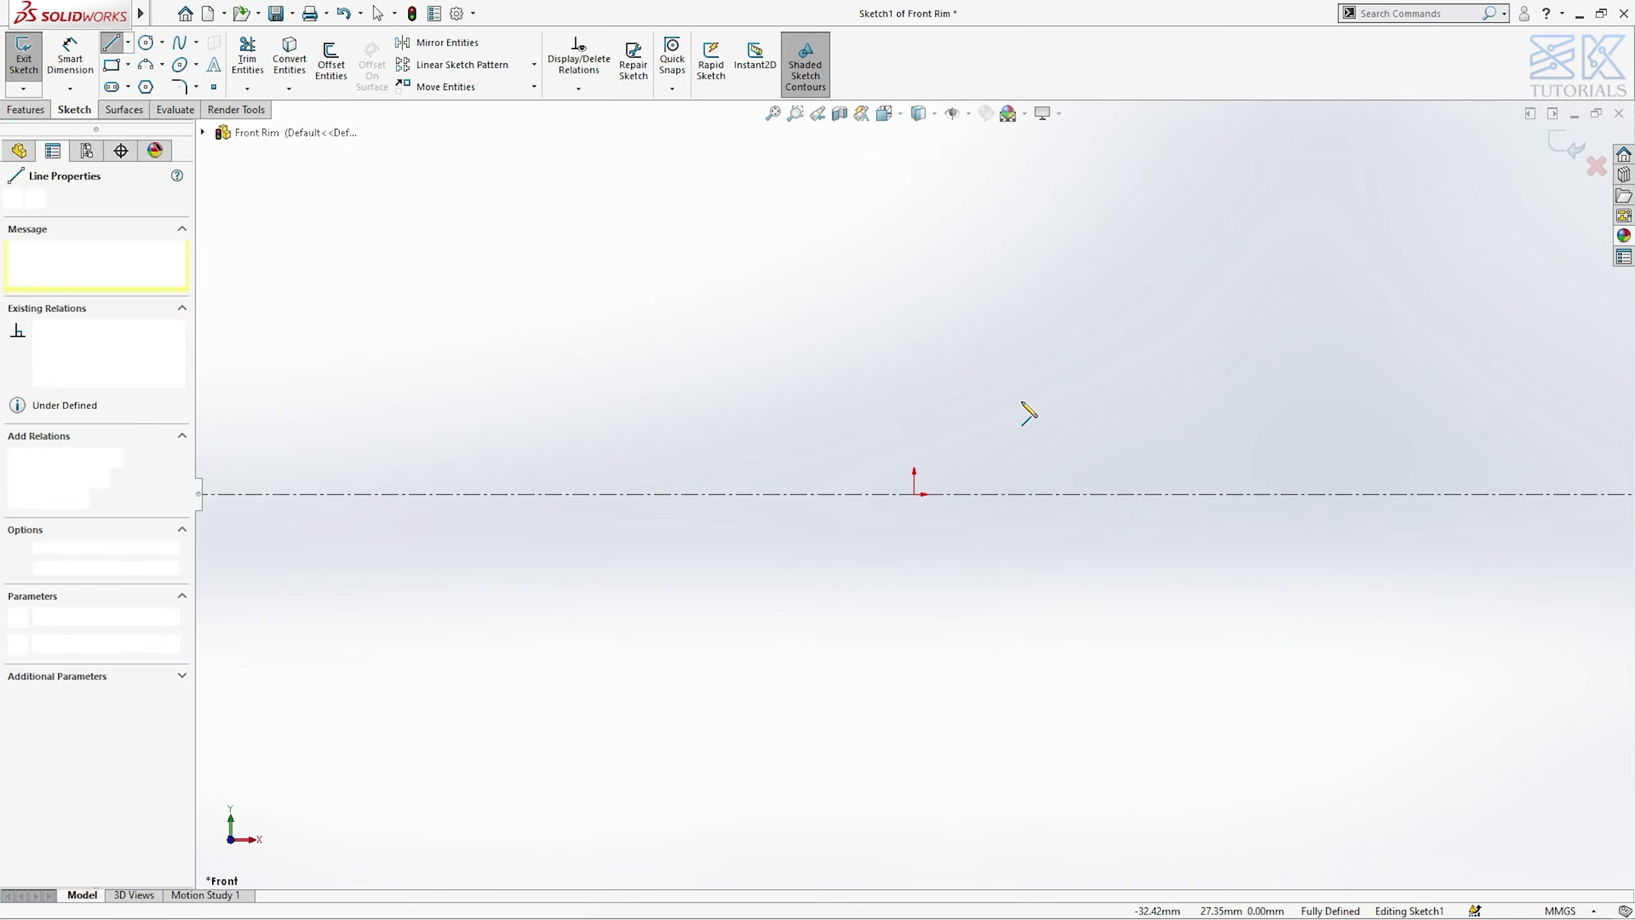
pyautogui.click(1025, 400)
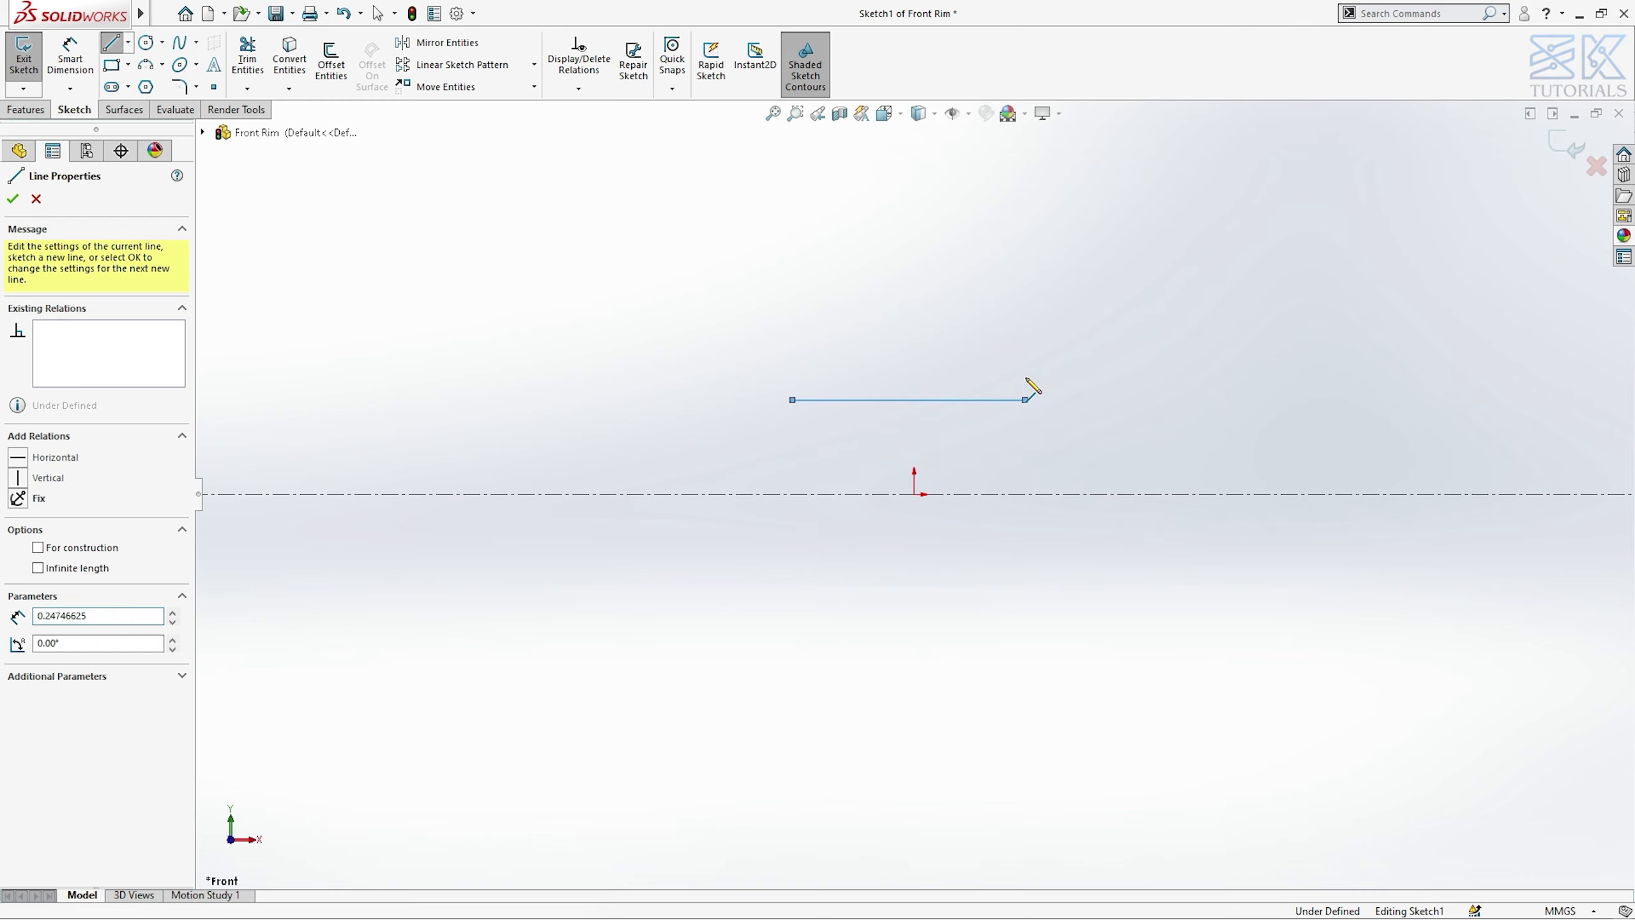
# - Continue the profile's right side upward with a horizontal step about 7 mm long, a vertical line, and an inward tangent quarter arc
pyautogui.click(1048, 325)
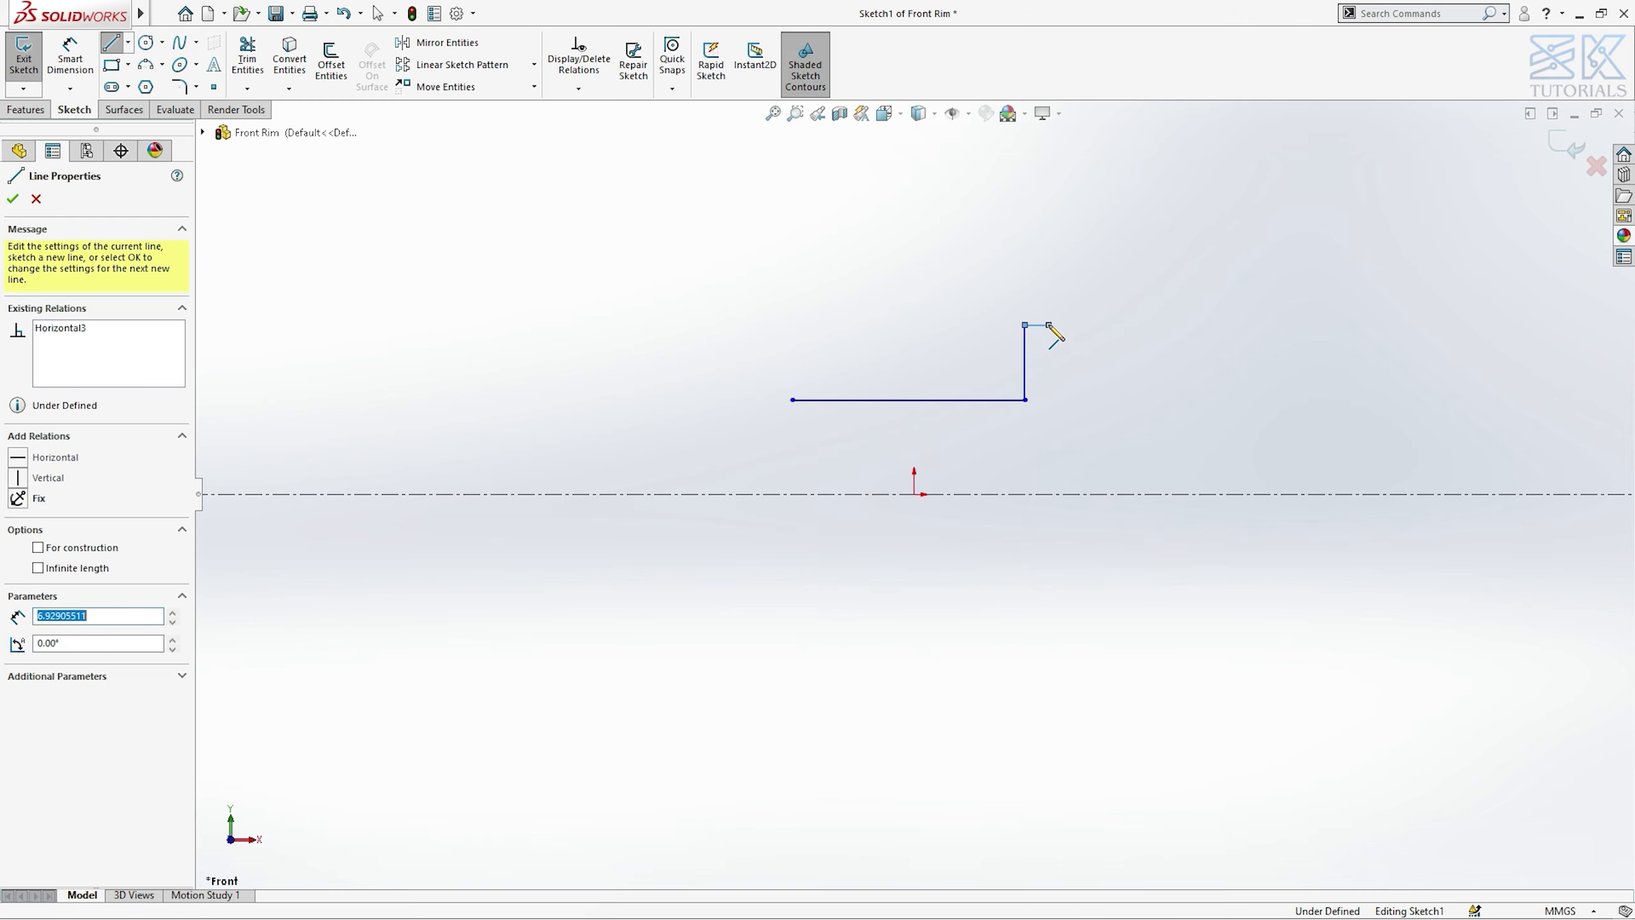
pyautogui.click(1048, 234)
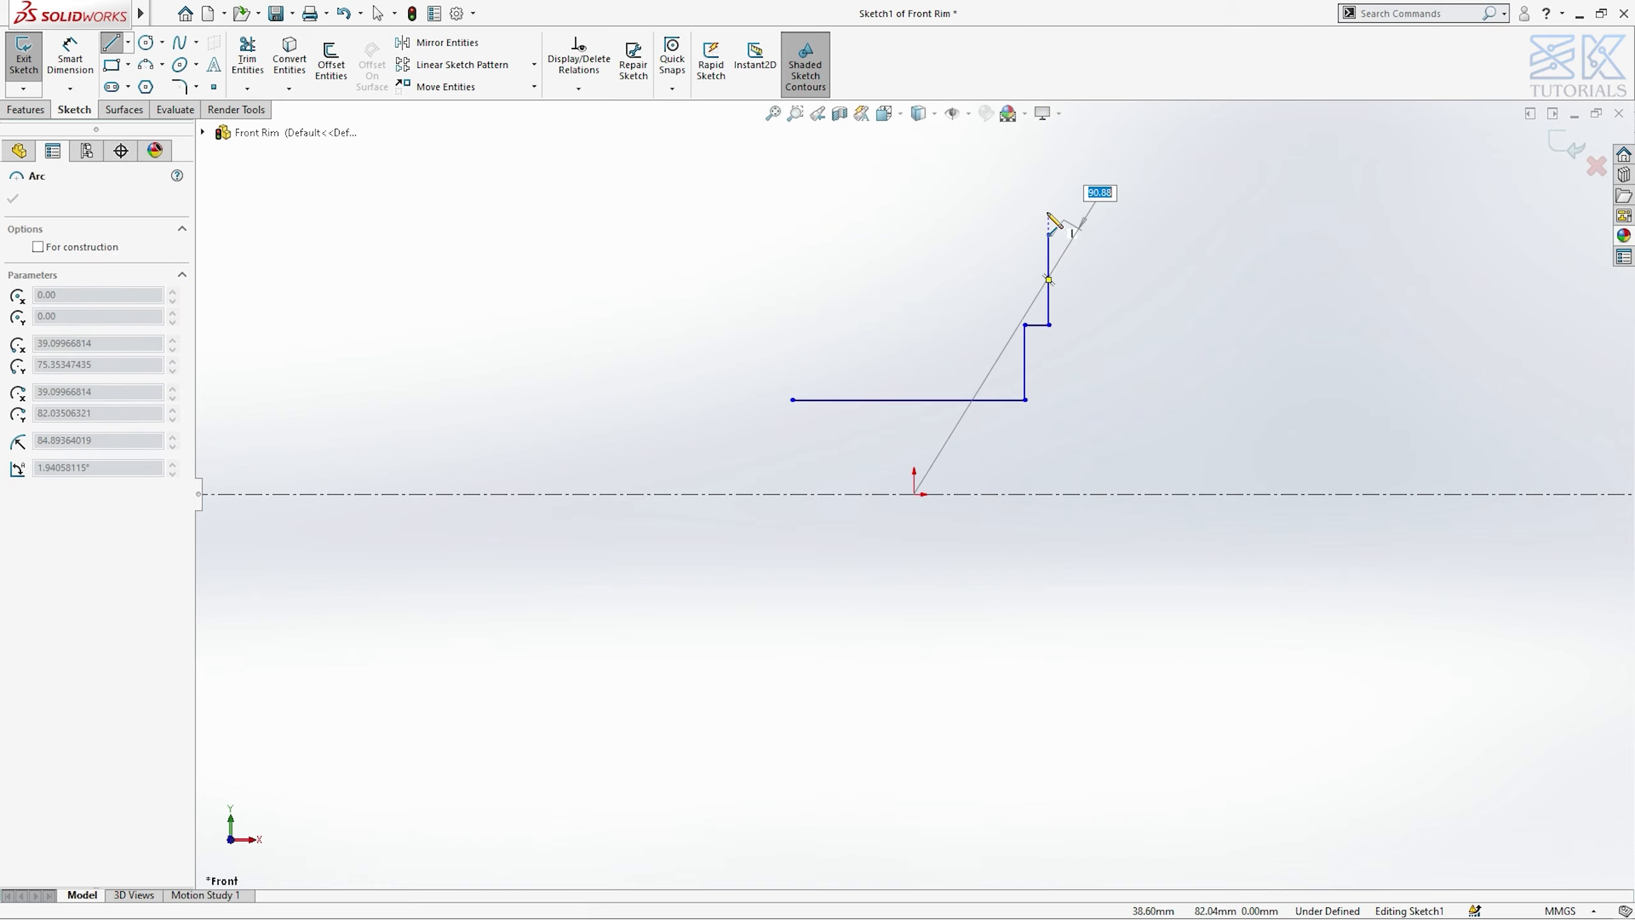
pyautogui.click(1020, 206)
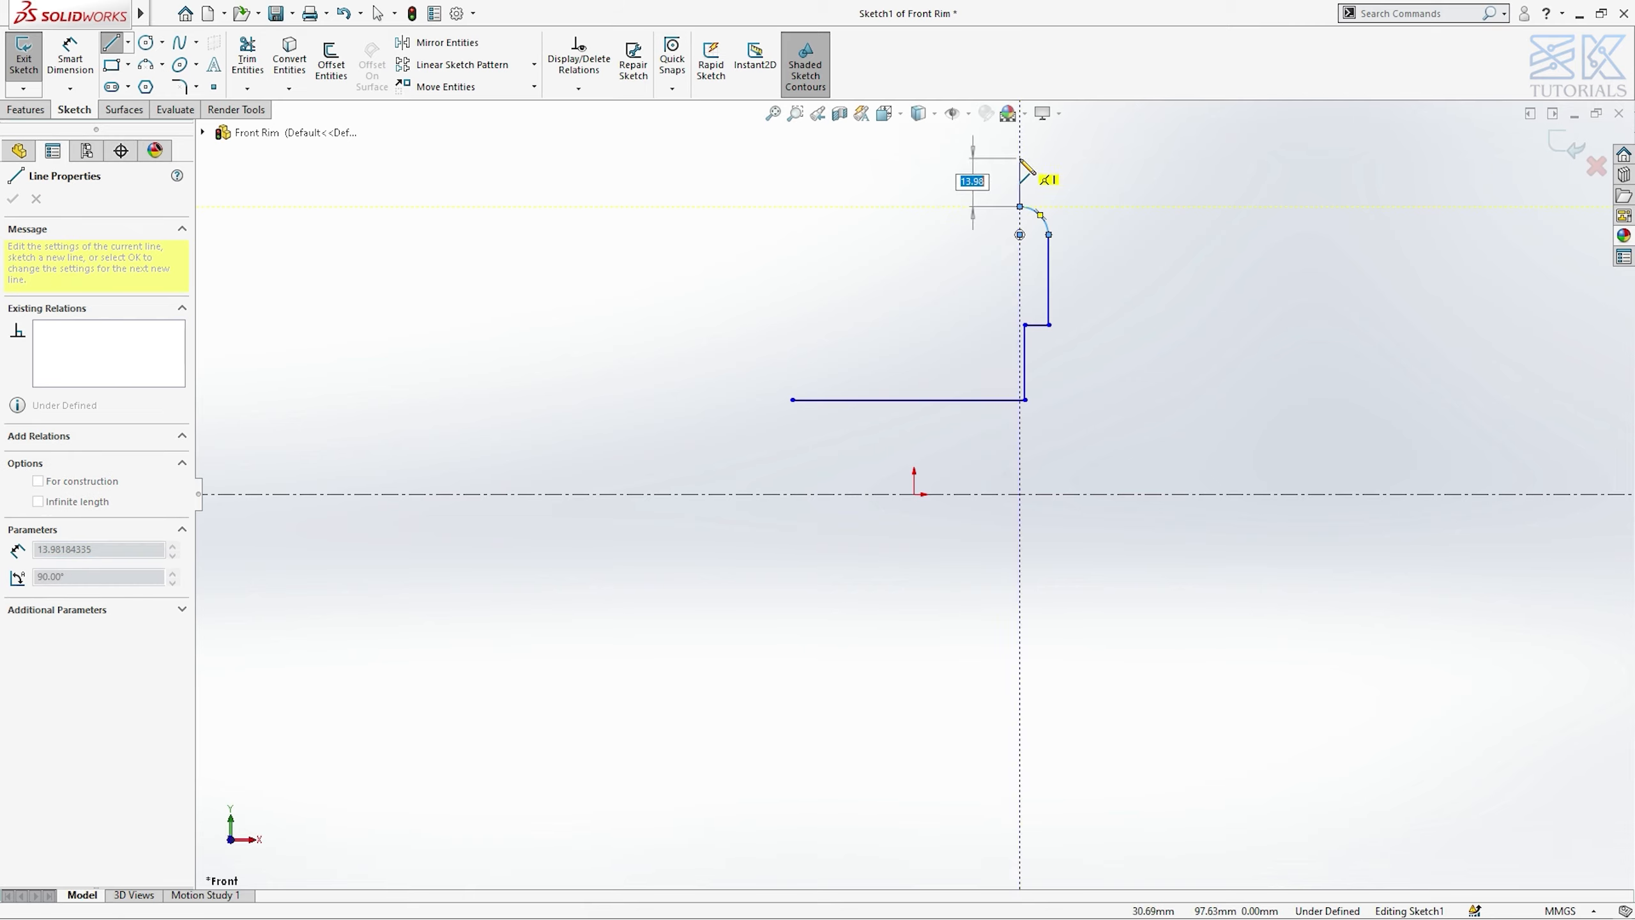
# - Extend the profile from the arc with a vertical line about 14 mm long, a 13.5 mm outward line, and a 33.6 mm slope
pyautogui.keyDown('ctrl'); pyautogui.moveTo(1009, 234); pyautogui.dragTo(991, 512, button='middle'); pyautogui.keyUp('ctrl')
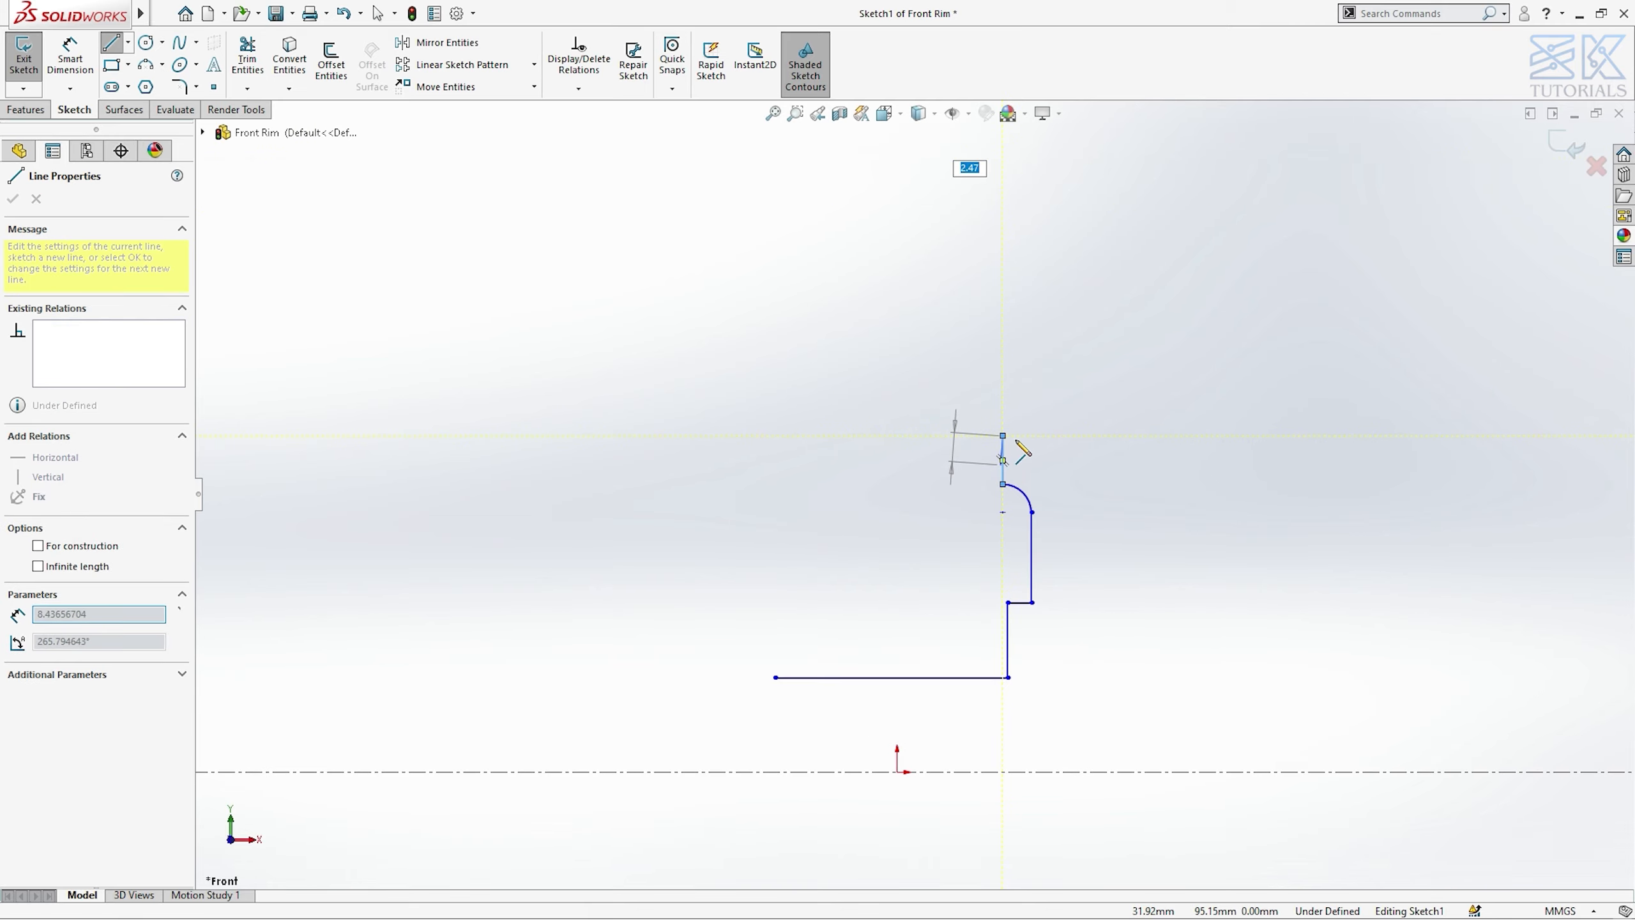
pyautogui.click(1003, 436)
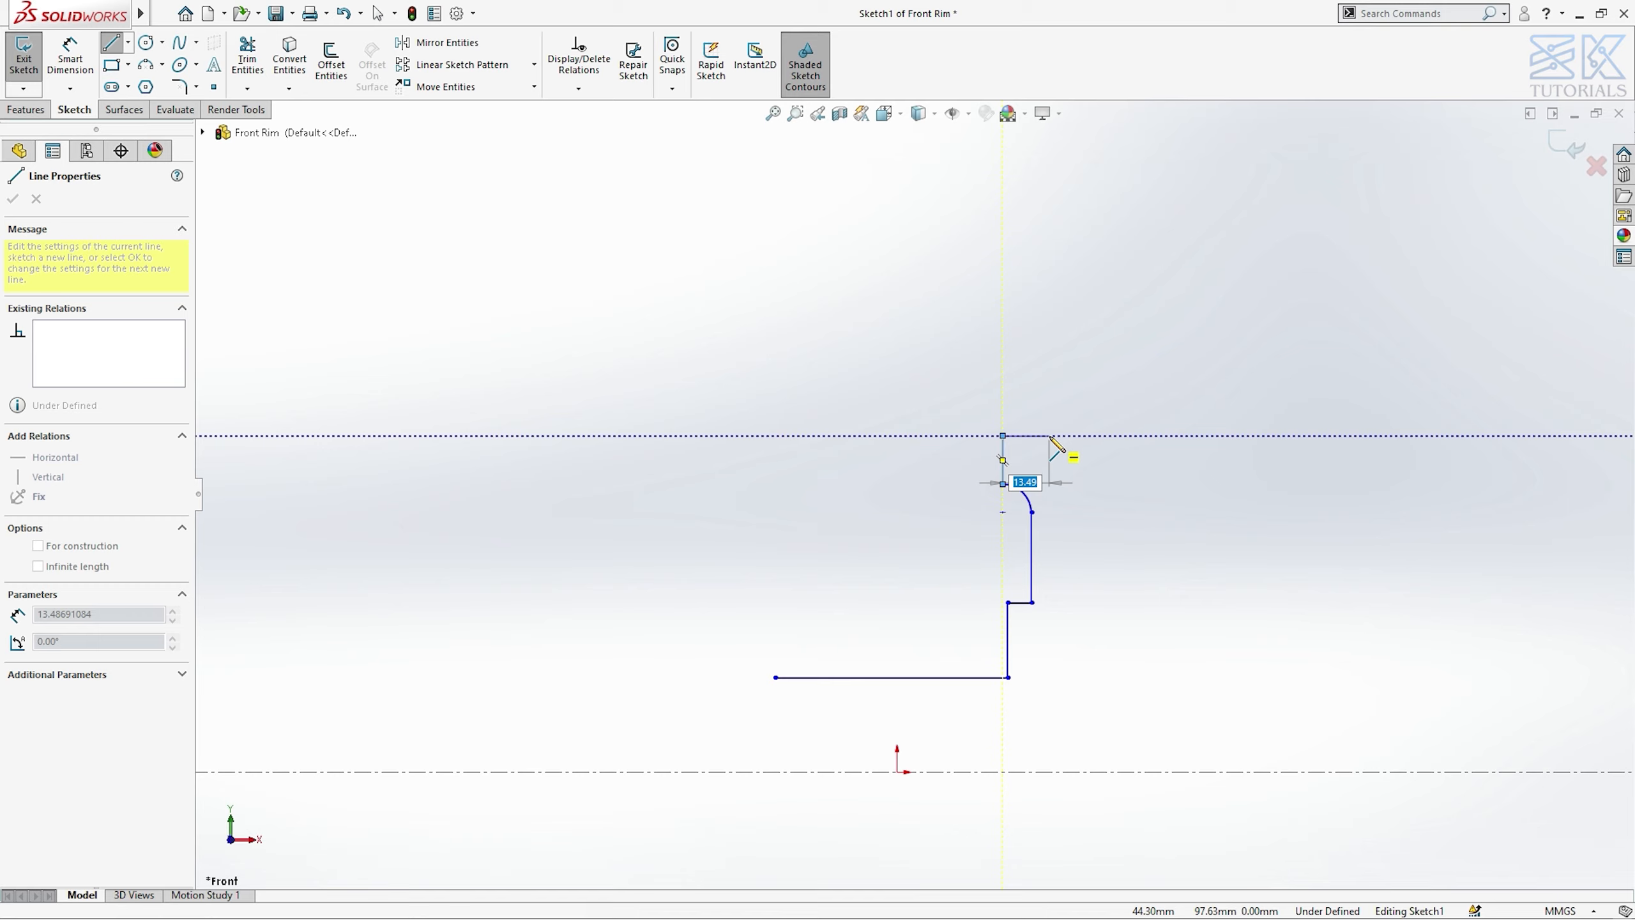
pyautogui.click(1050, 435)
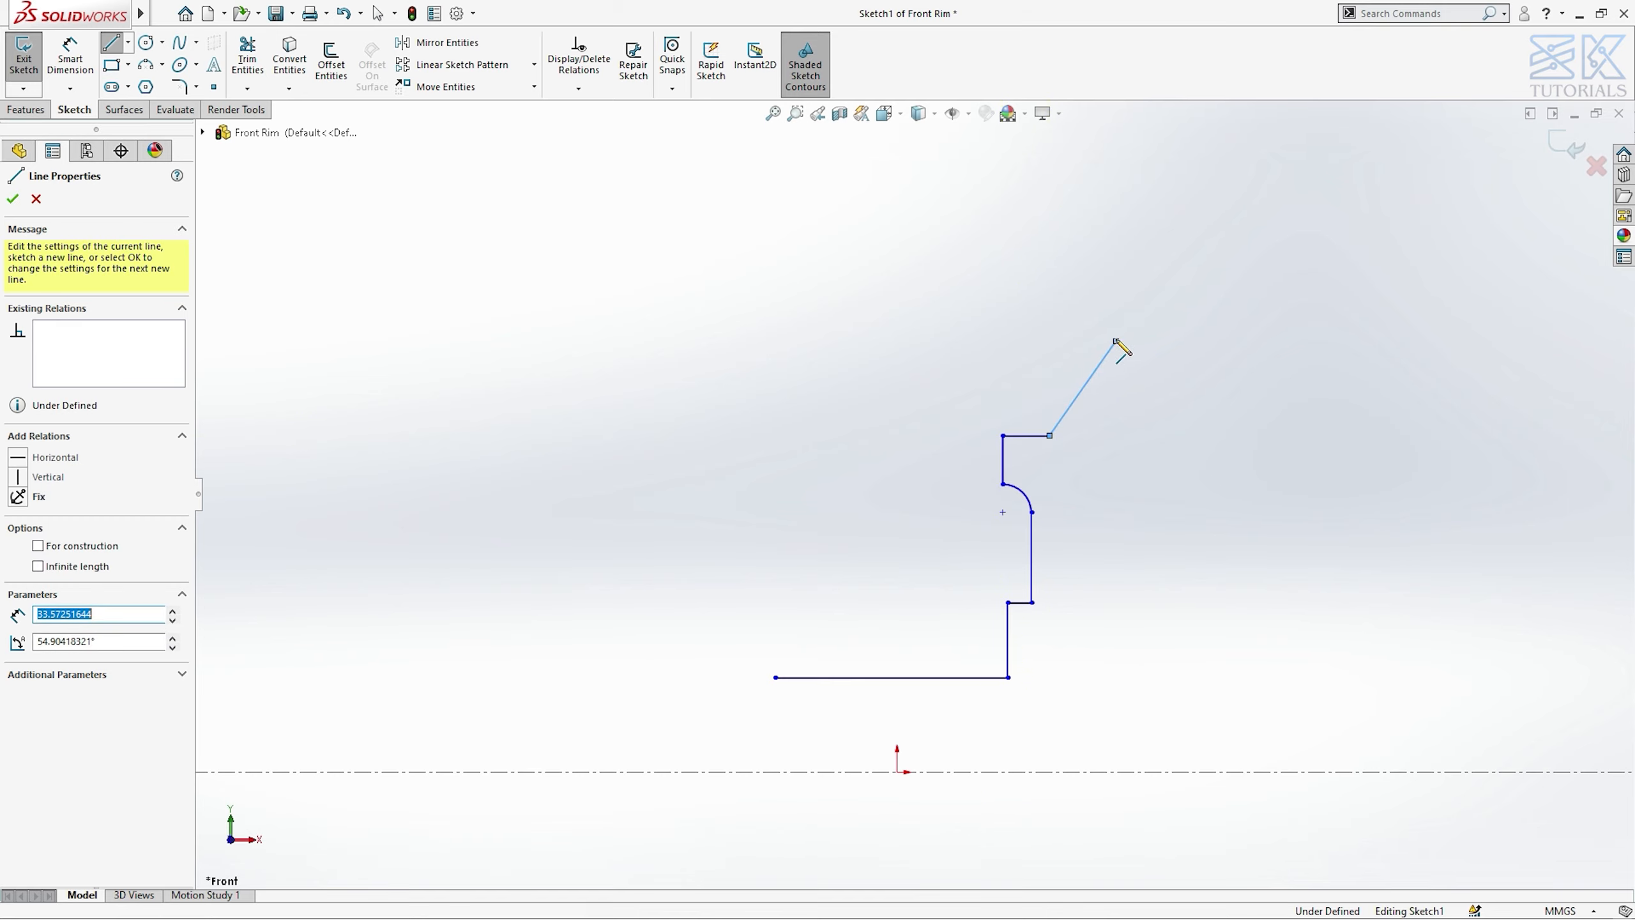
pyautogui.click(1116, 341)
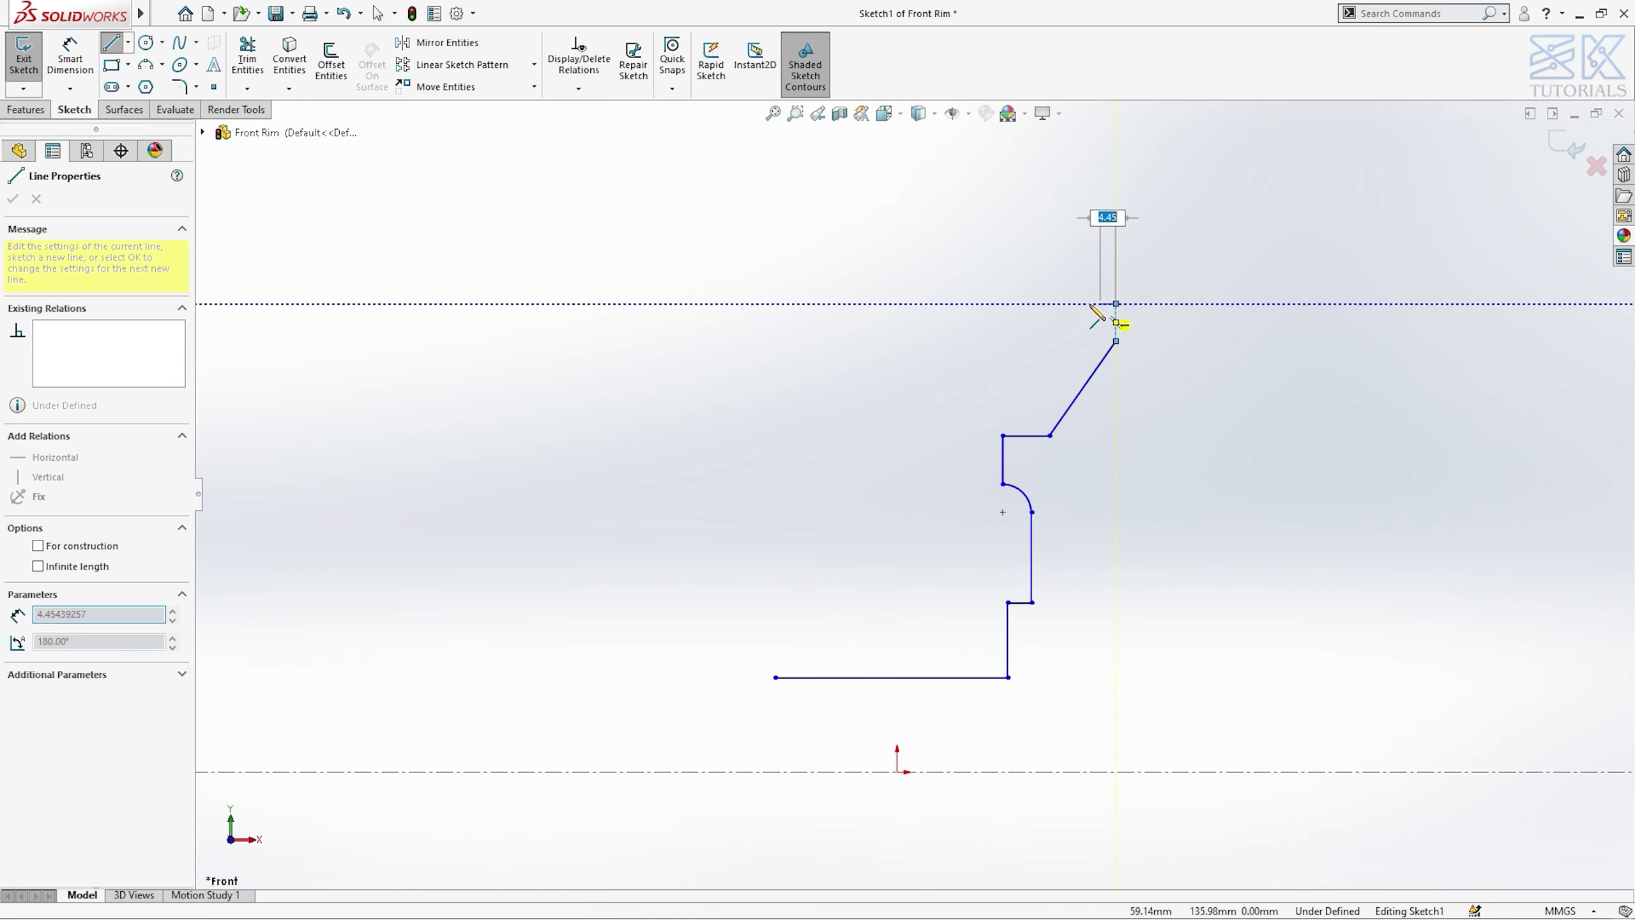
# - Outline the channel at the profile's top: right lip about 11 mm high, long horizontal floor, and left lip about 10 mm wide with a deeper outer edge
pyautogui.click(1115, 303)
pyautogui.click(1083, 303)
pyautogui.click(1082, 340)
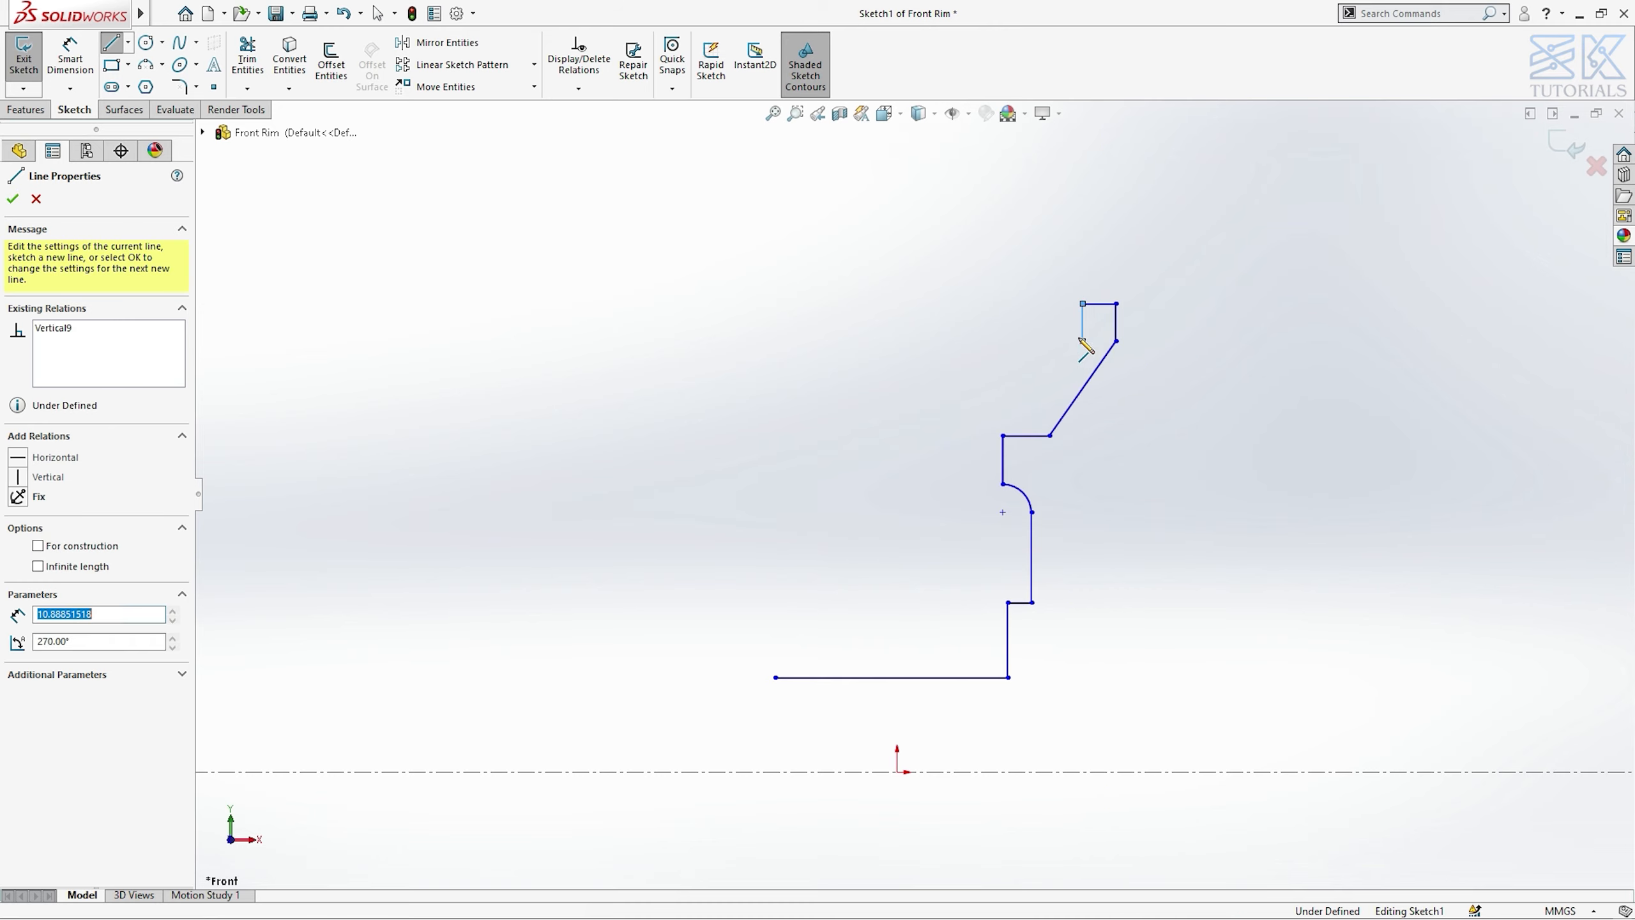
pyautogui.click(822, 340)
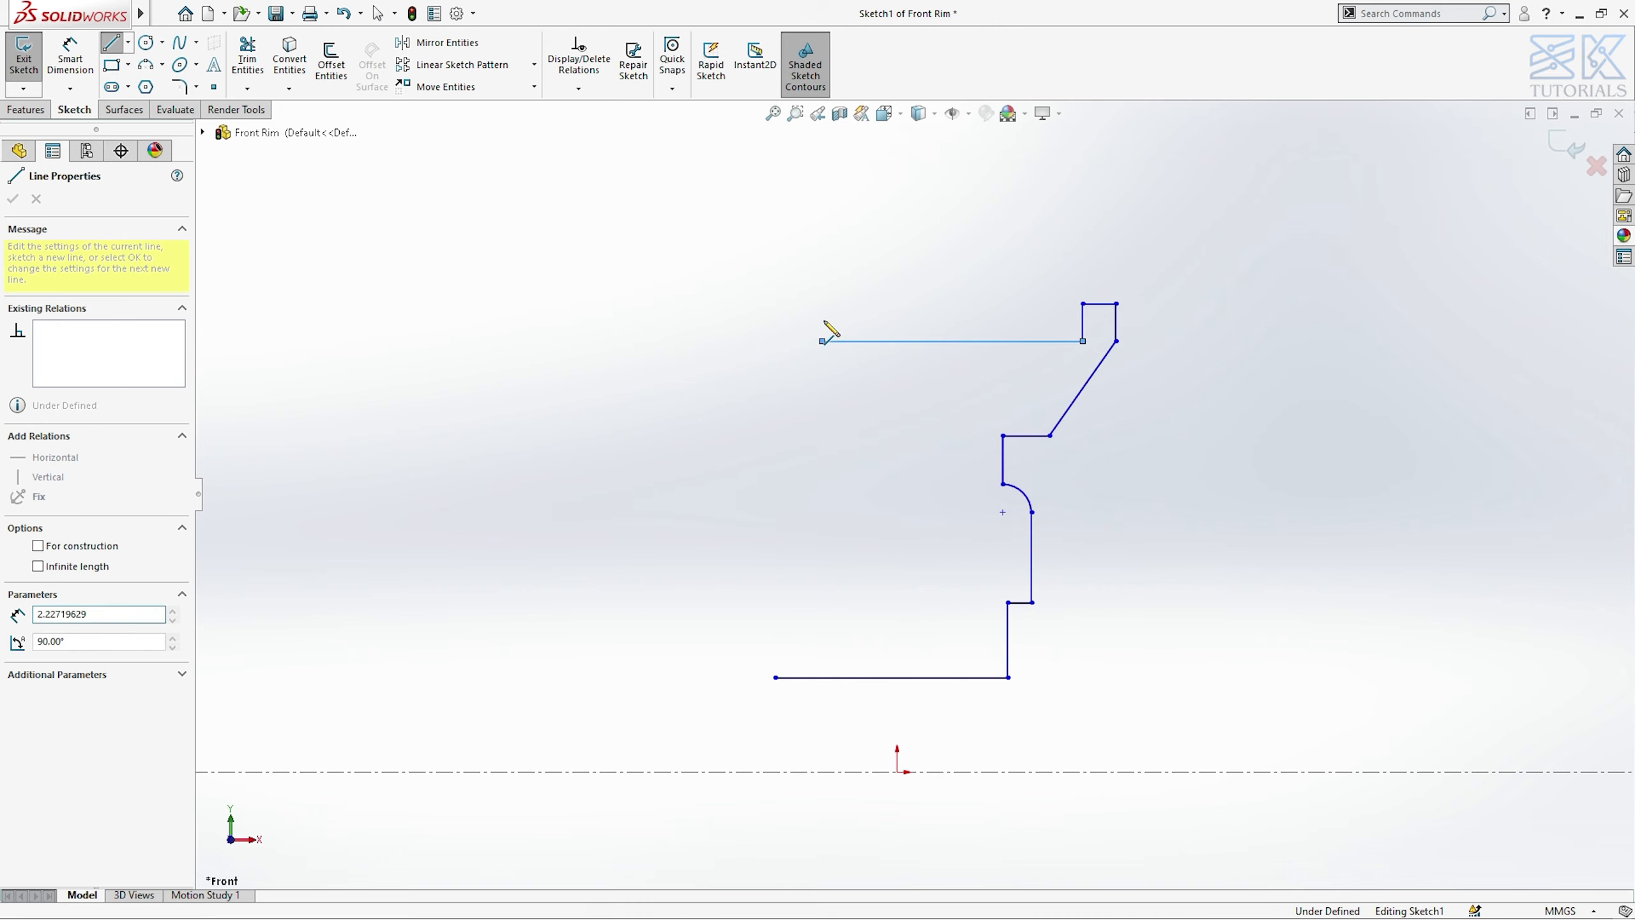
pyautogui.click(822, 302)
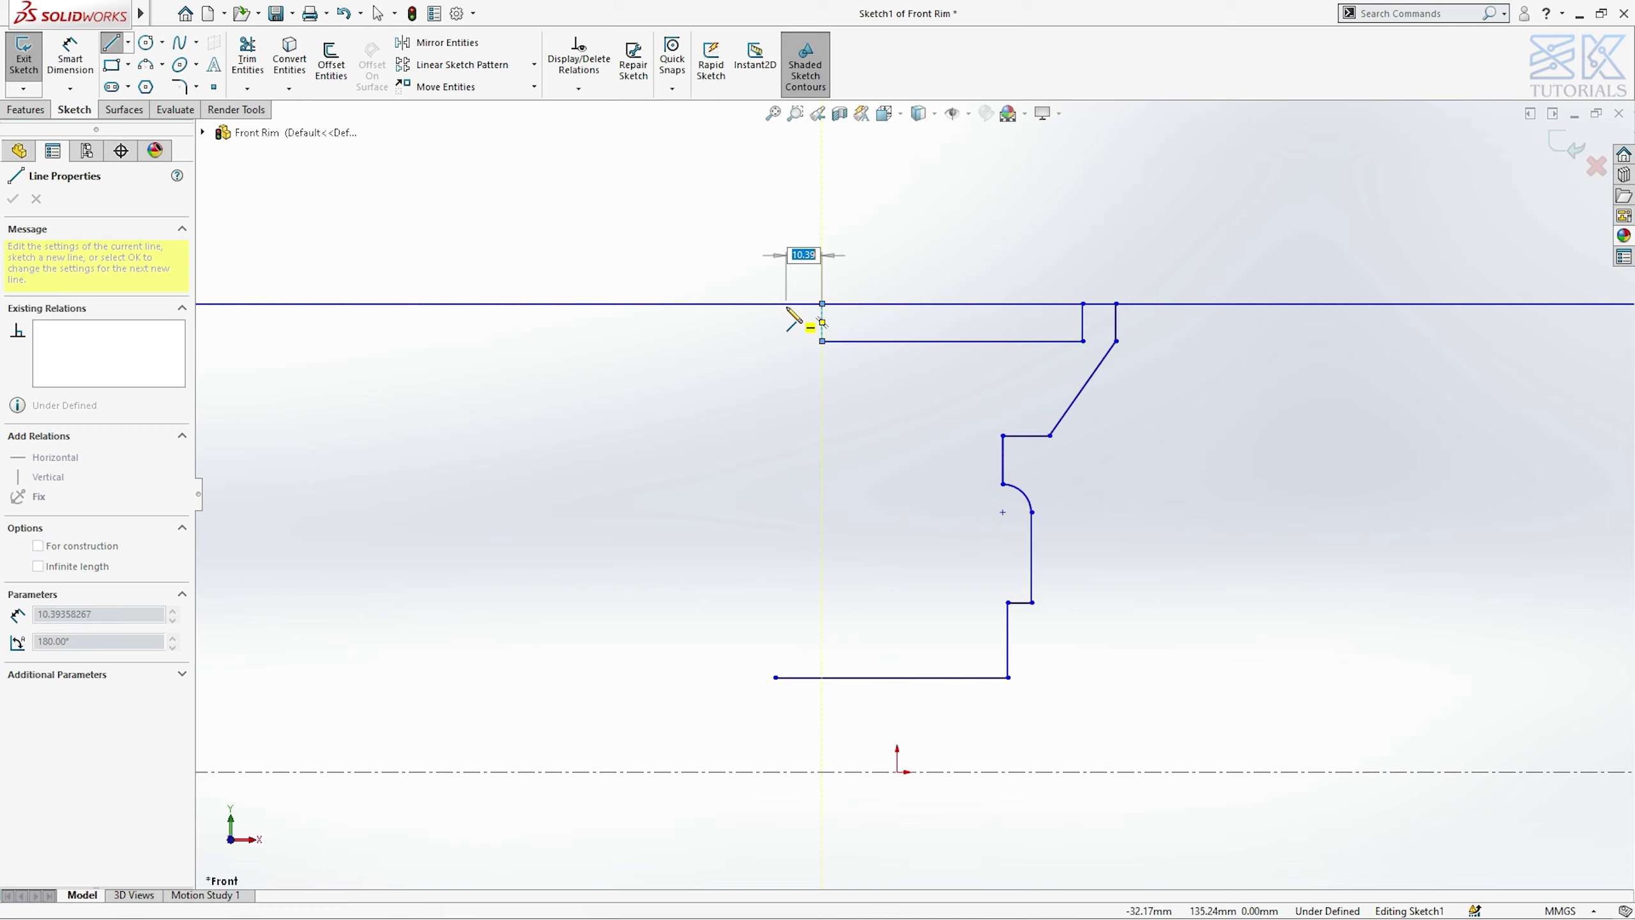
pyautogui.click(786, 302)
pyautogui.click(786, 370)
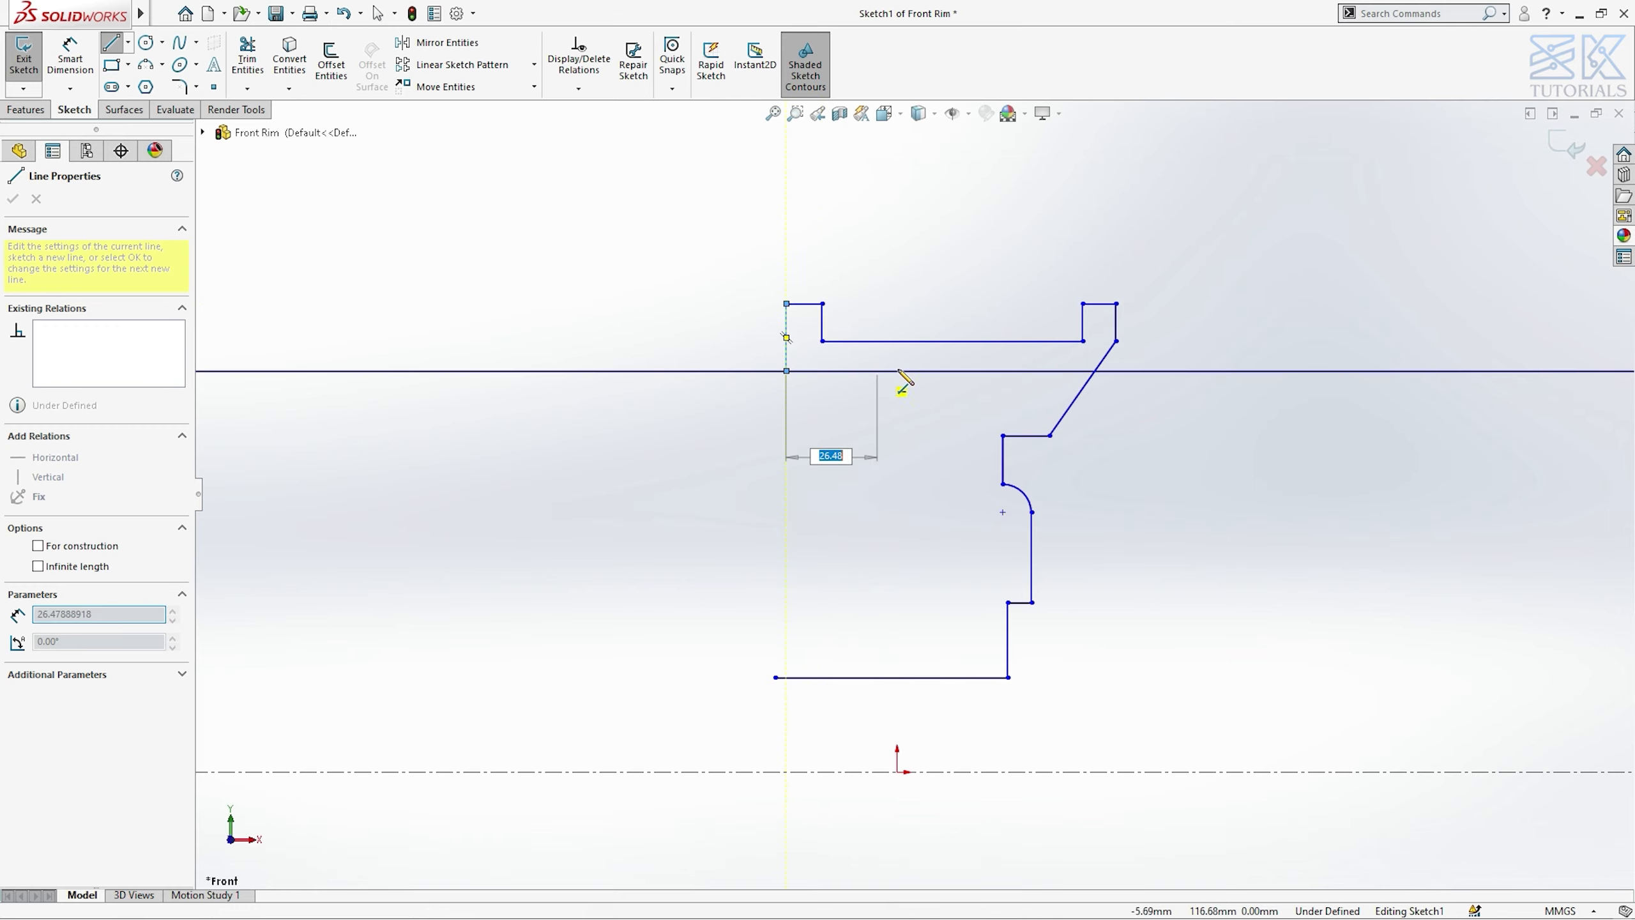
# - Close the profile with the left underside, a vertical web line about 78 mm long, and the foot's top and end edges
pyautogui.click(903, 371)
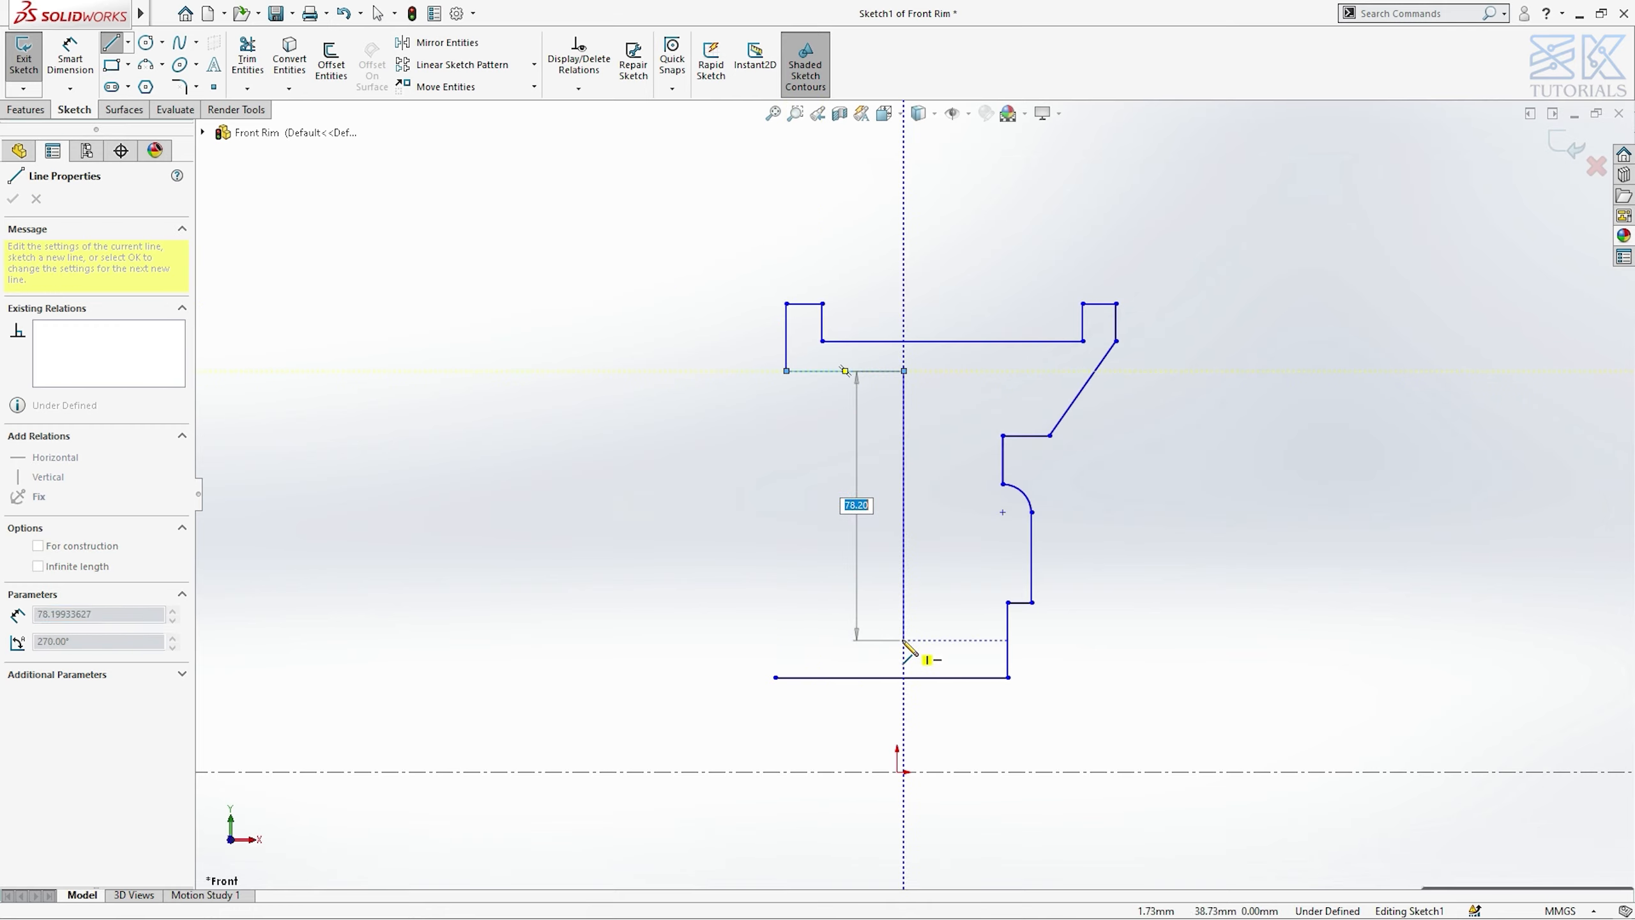
pyautogui.click(904, 640)
pyautogui.click(774, 639)
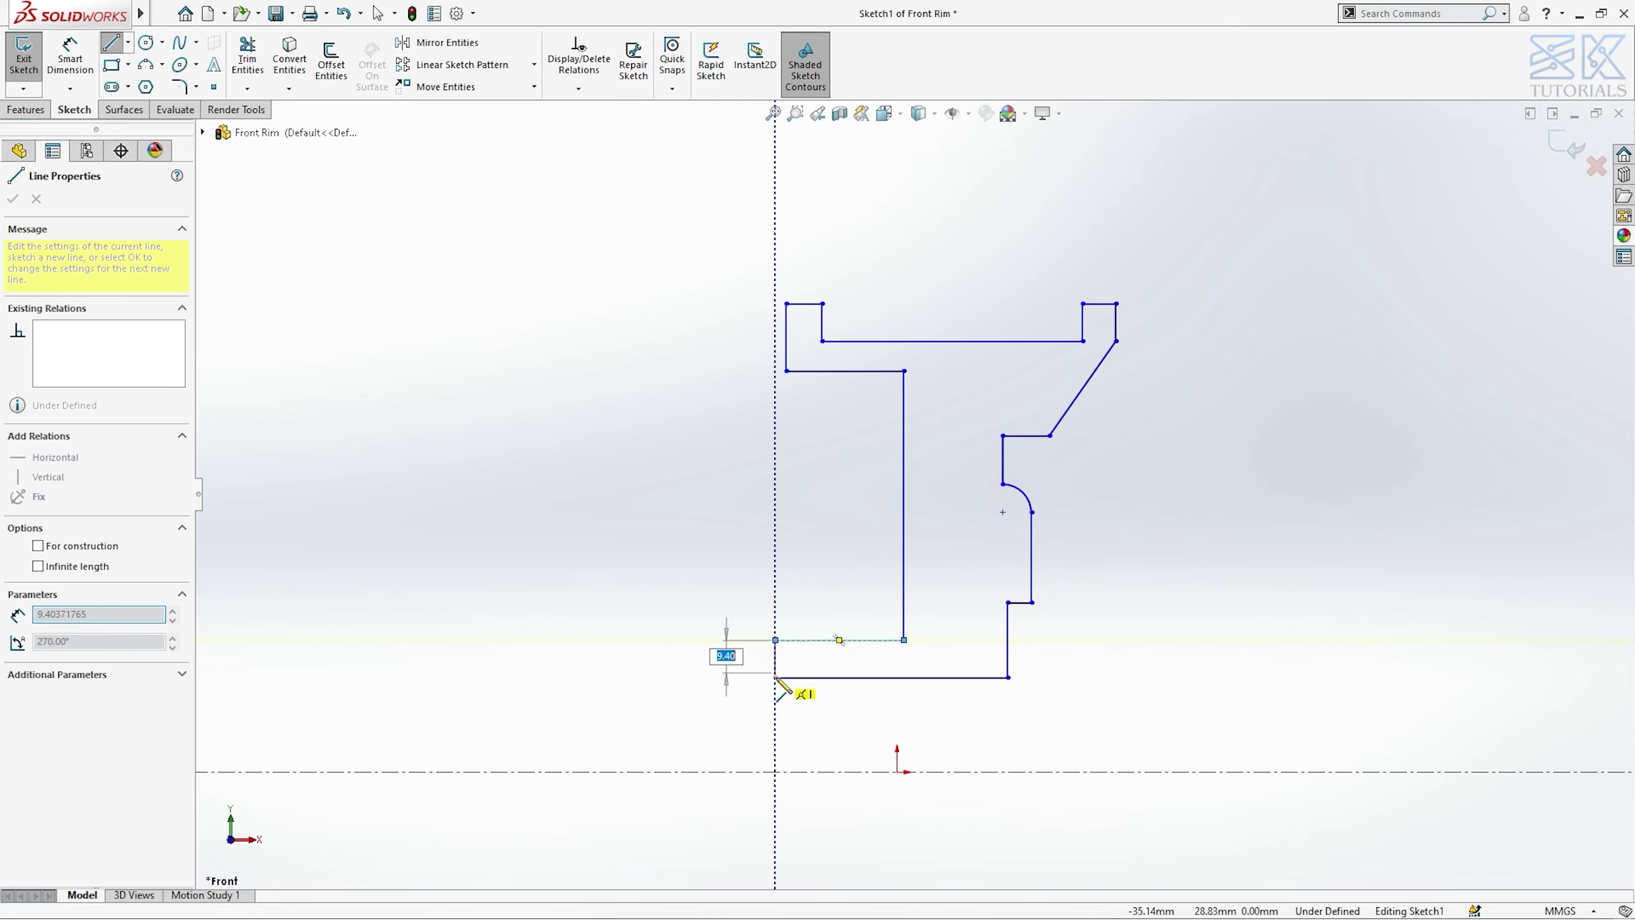
pyautogui.click(775, 677)
pyautogui.press('Escape')
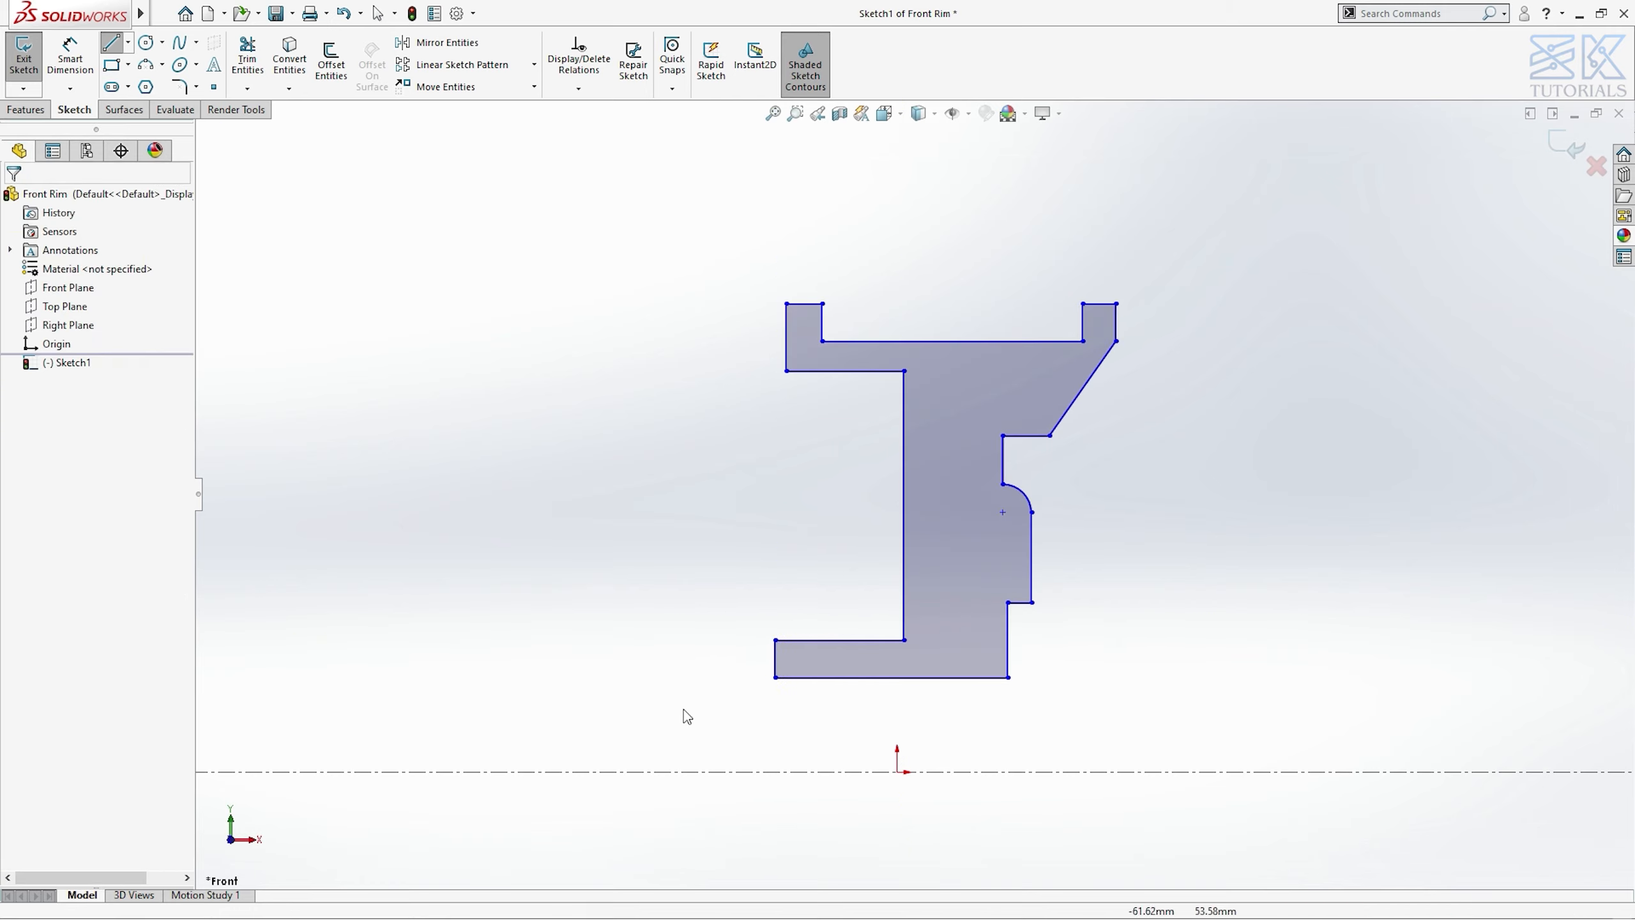
# - Dimension the left lip's top edge about the centerline as a doubled distance of 23 mm
pyautogui.moveTo(683, 709); pyautogui.dragTo(675, 454, button='right')
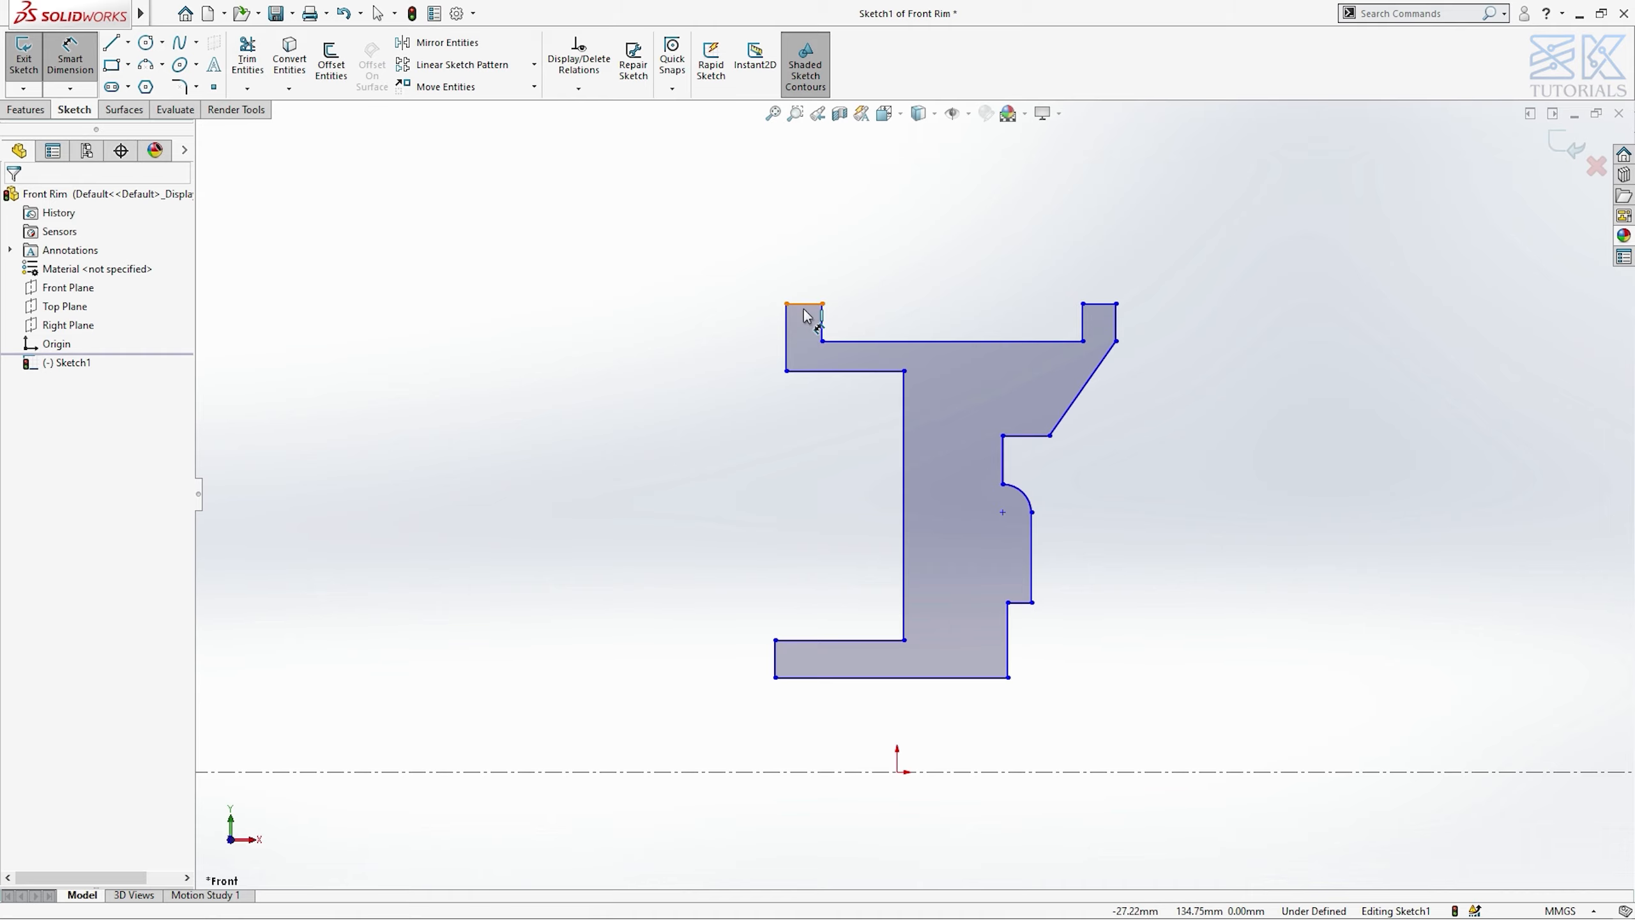
pyautogui.click(833, 771)
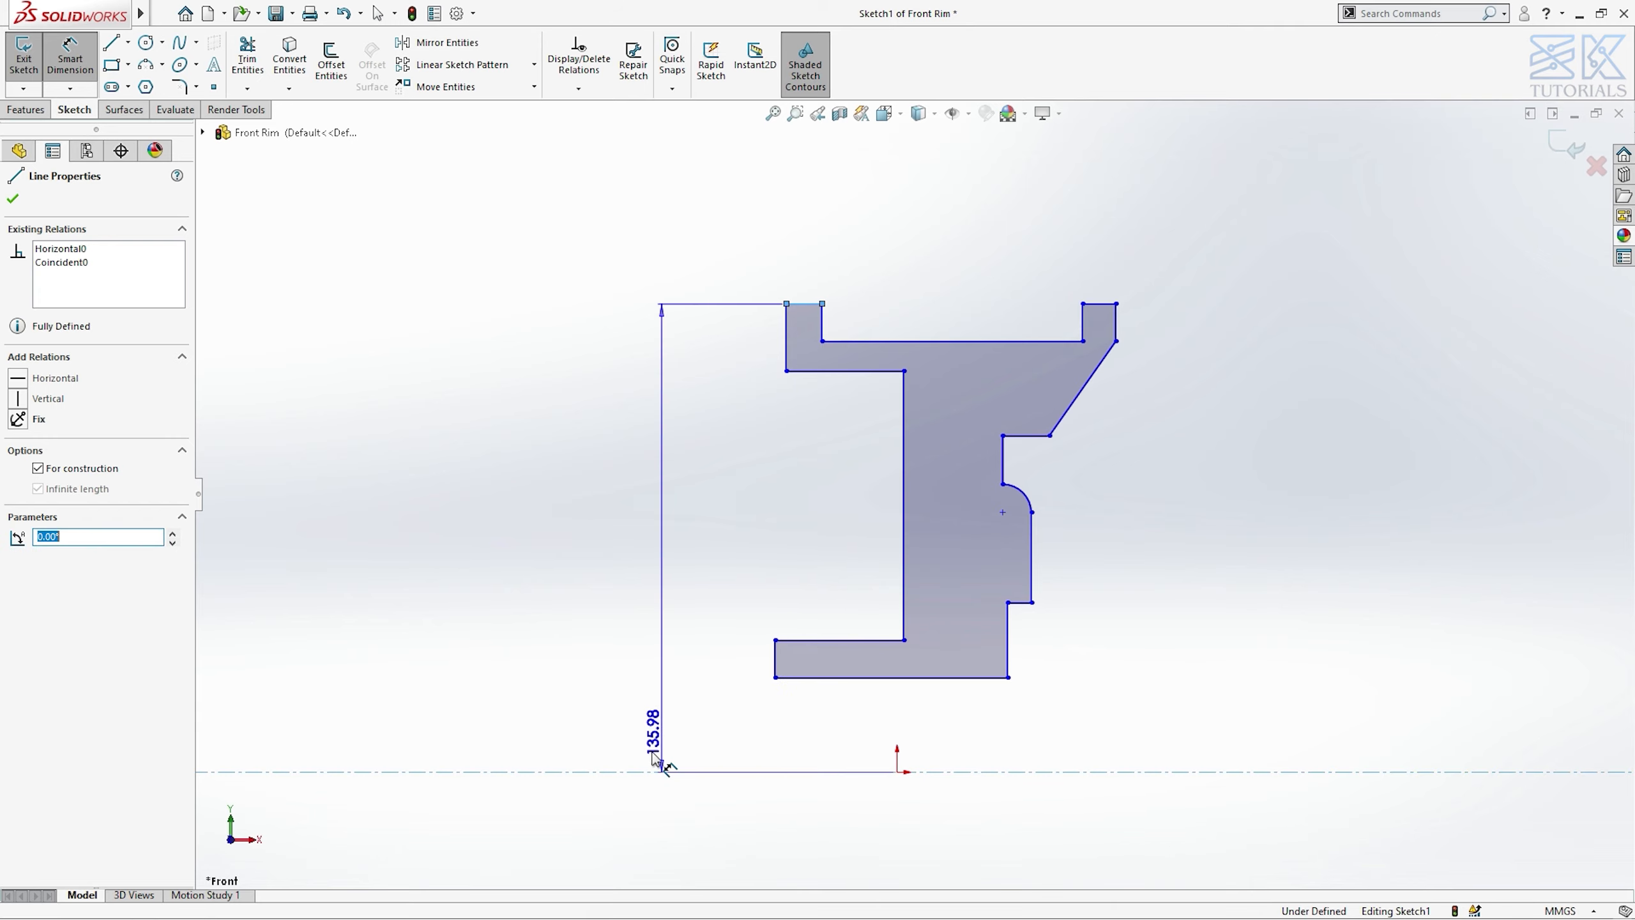
pyautogui.click(634, 784)
pyautogui.write('23')
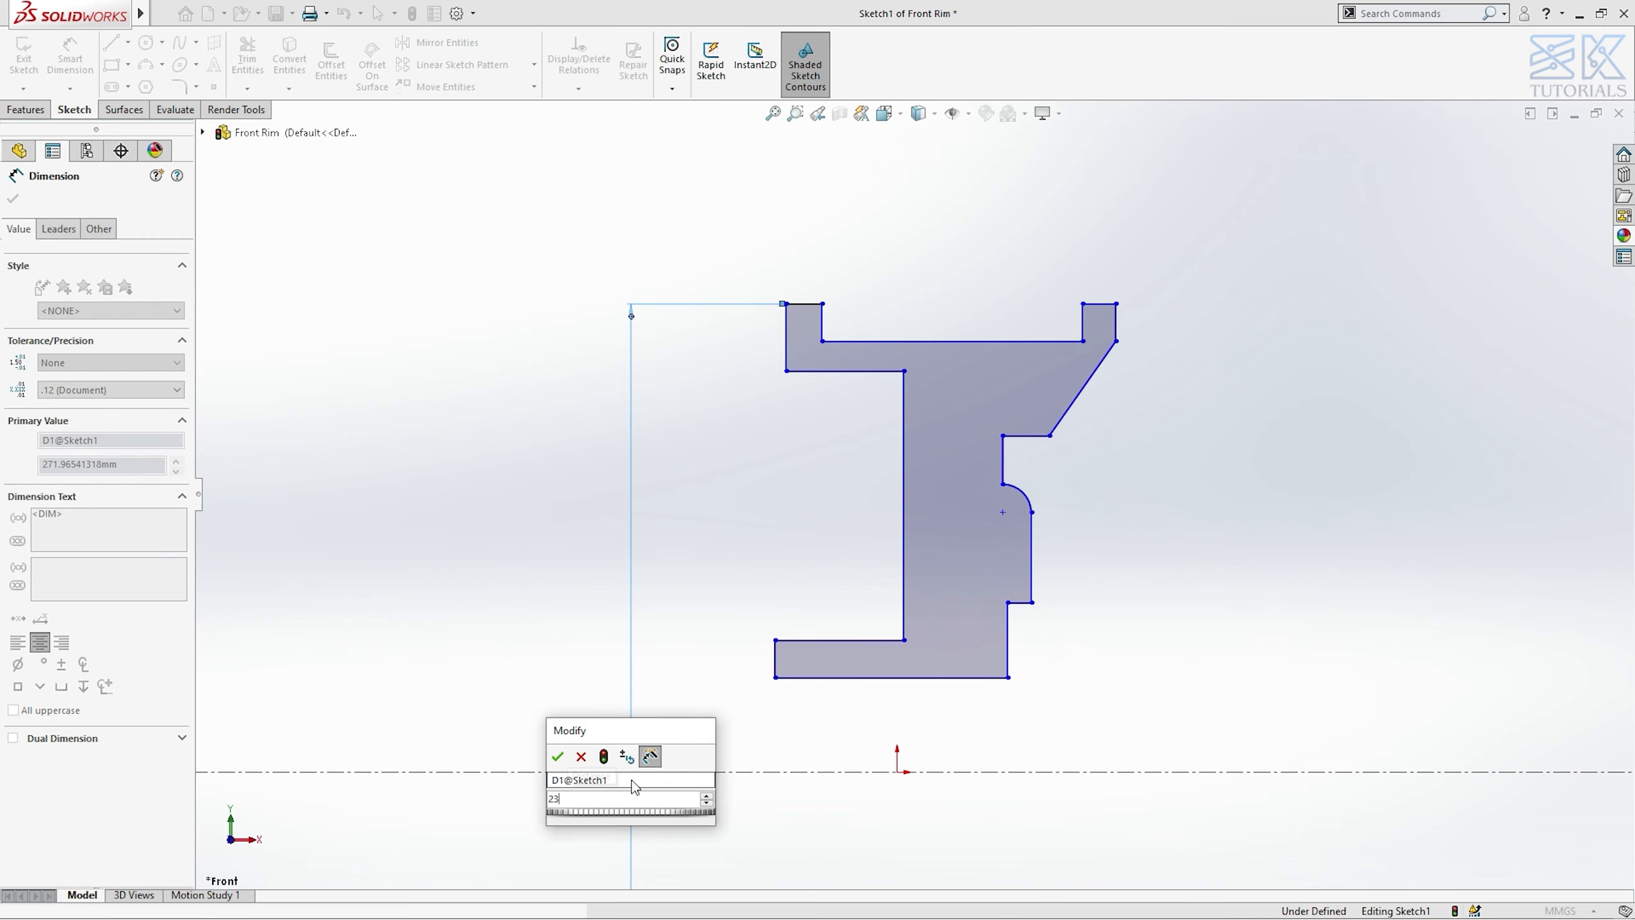
pyautogui.press('Return')
# - Dimension the left lip's outer vertical edge at 1.5 mm and its inner vertical edge at 0.5 mm
pyautogui.click(786, 354)
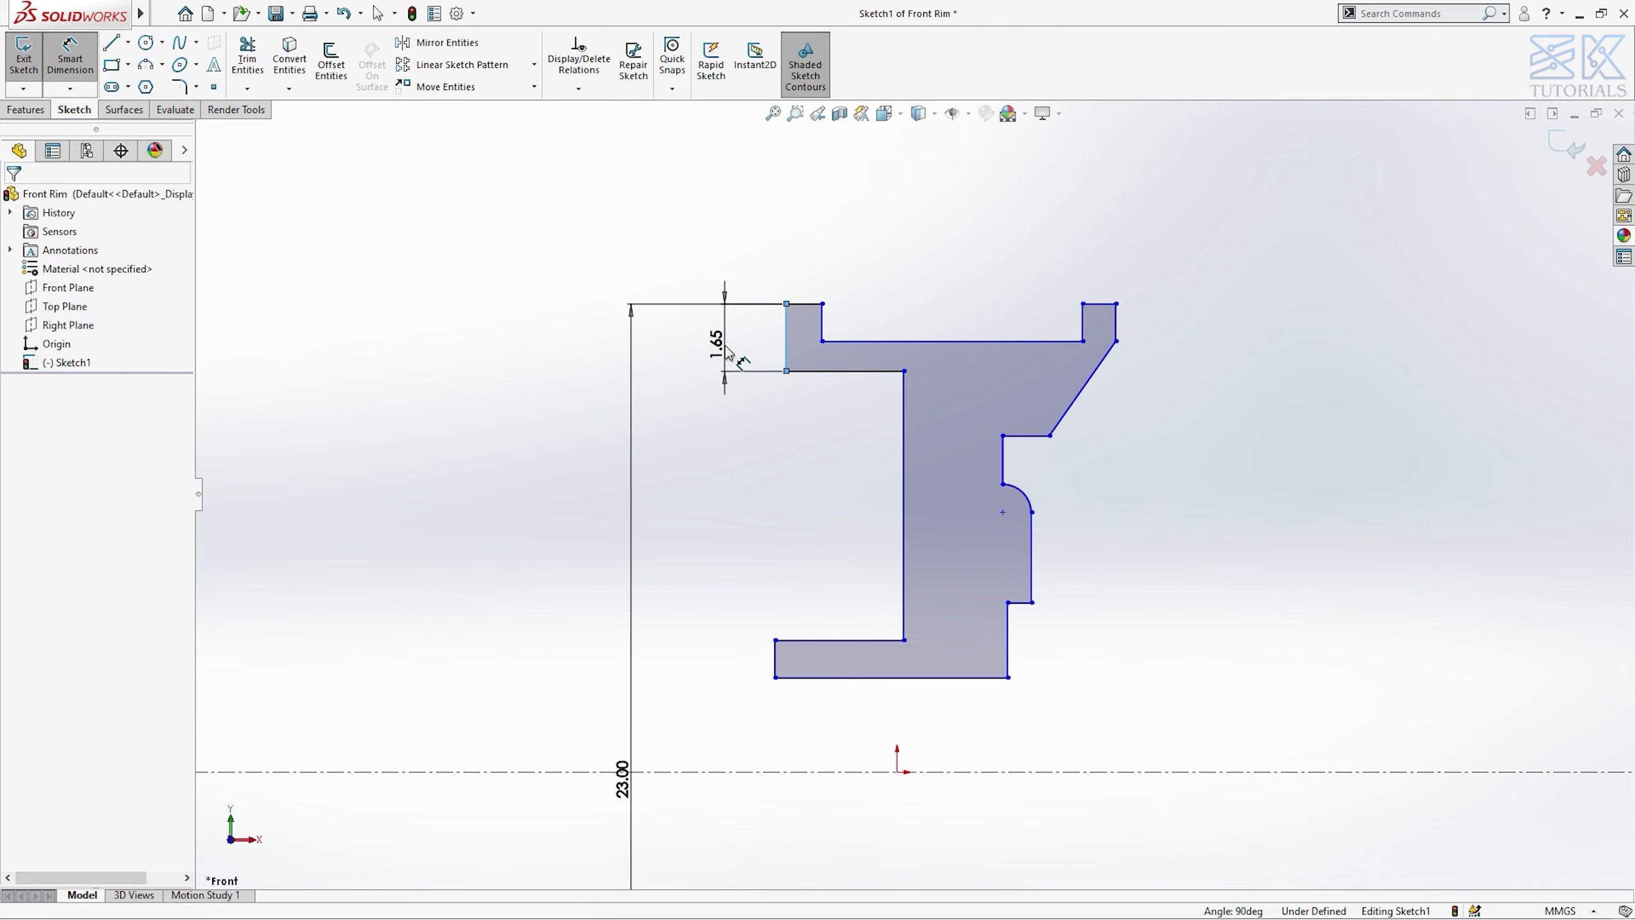
pyautogui.click(728, 352)
pyautogui.press('Return')
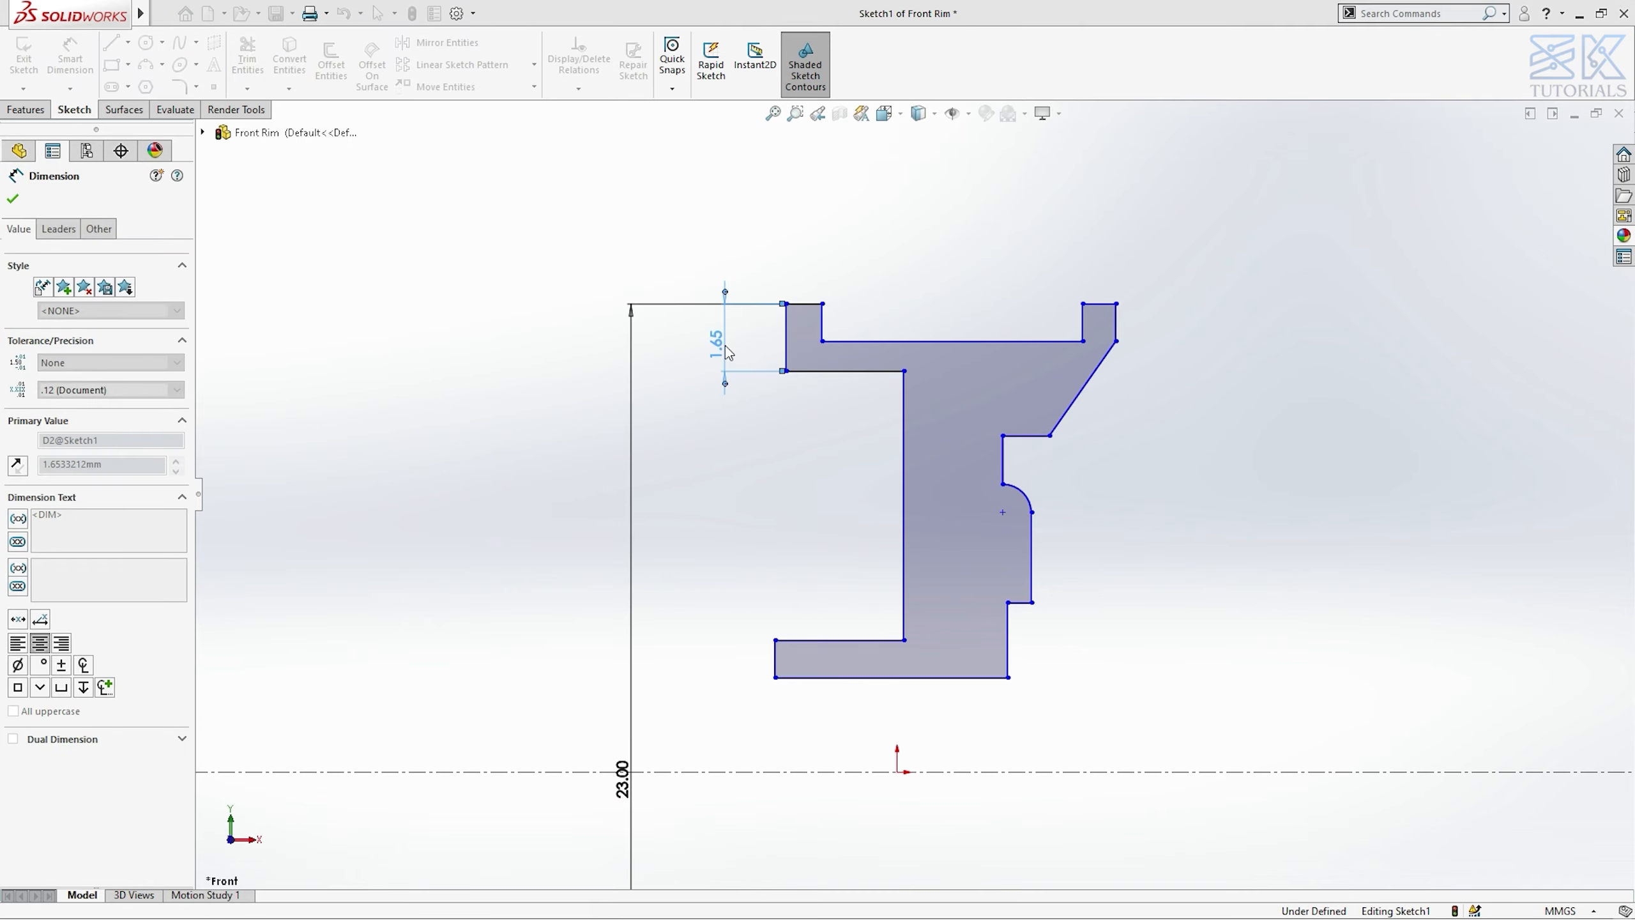
pyautogui.click(877, 321)
pyautogui.click(890, 329)
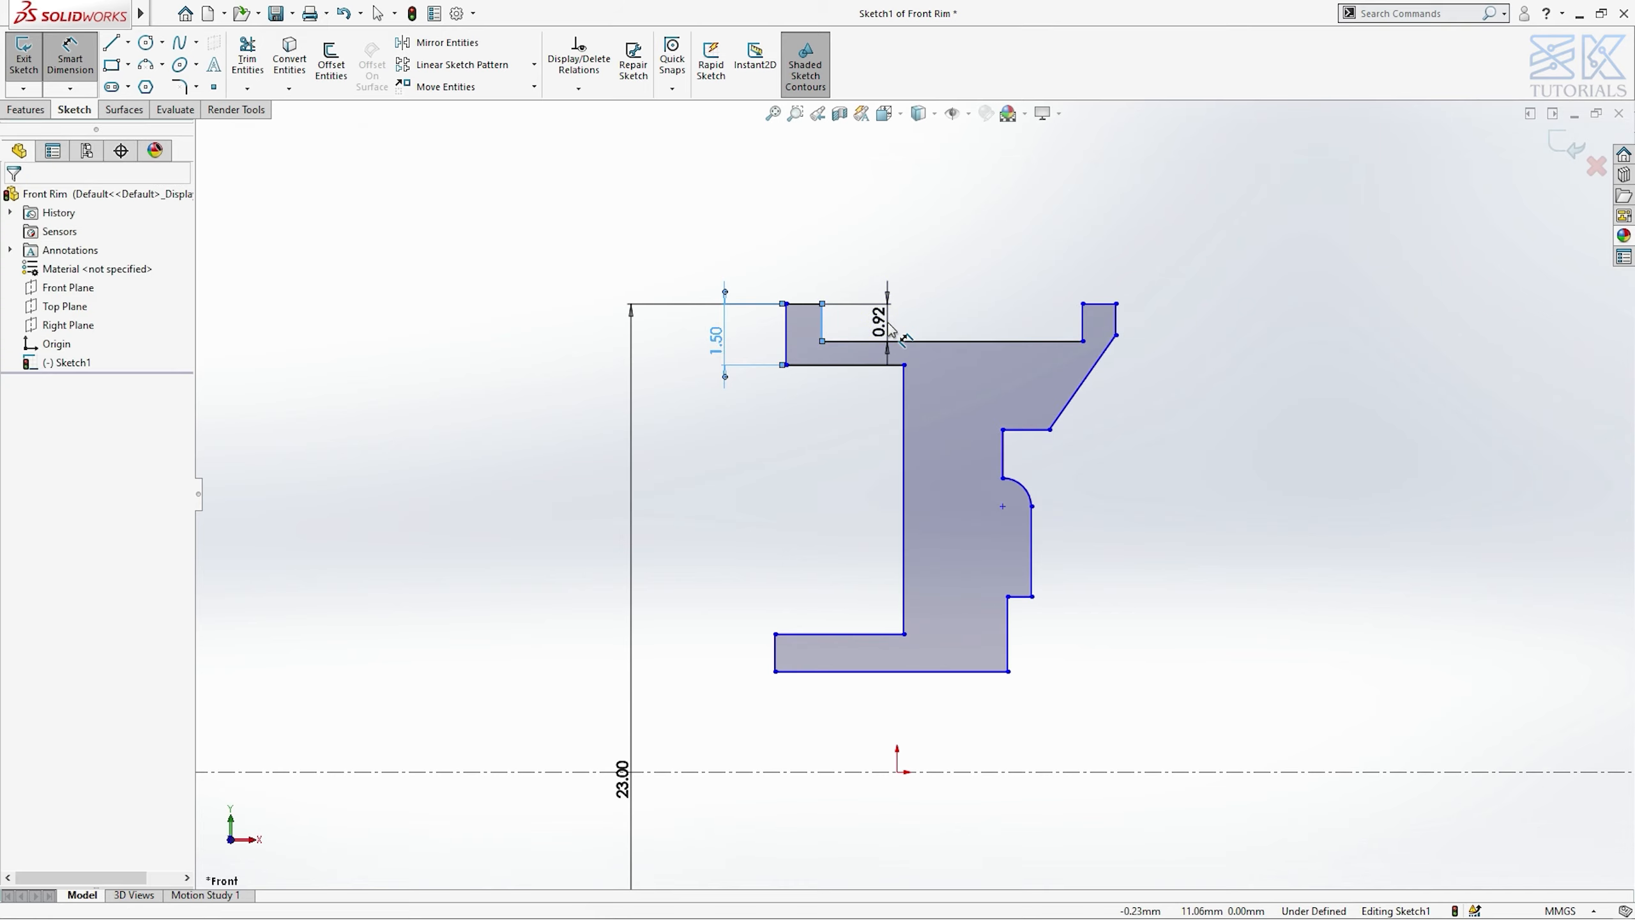
pyautogui.write('0.5')
pyautogui.press('Return')
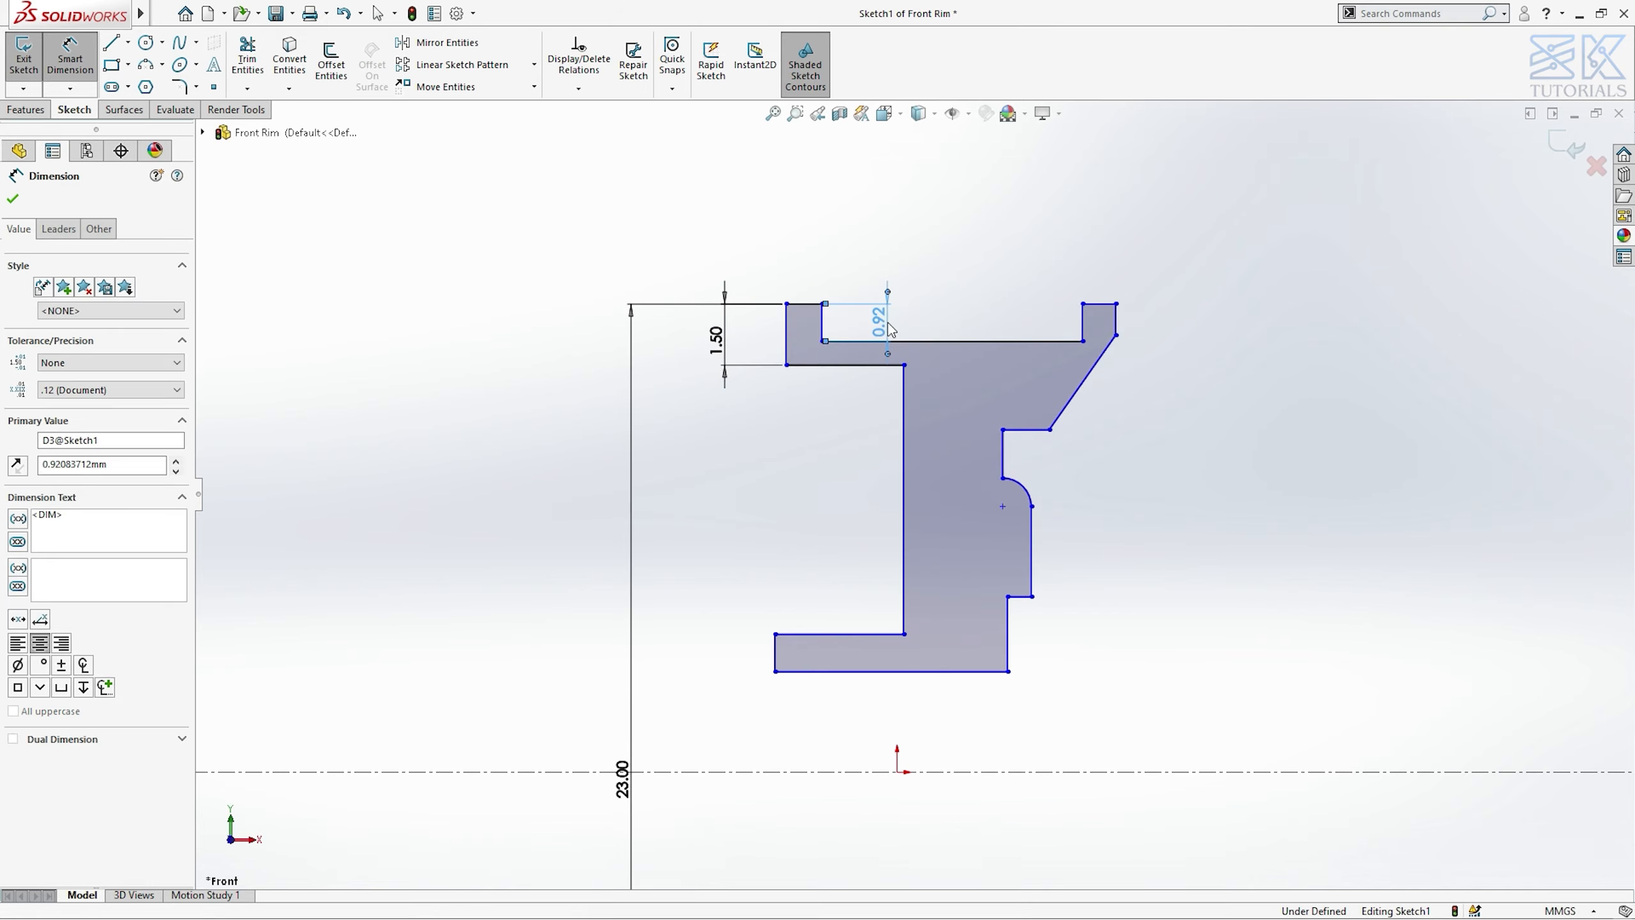
# - Dimension the short horizontal edge below the slope and the foot's left end edge at 1 mm each
pyautogui.click(1024, 415)
pyautogui.click(1031, 384)
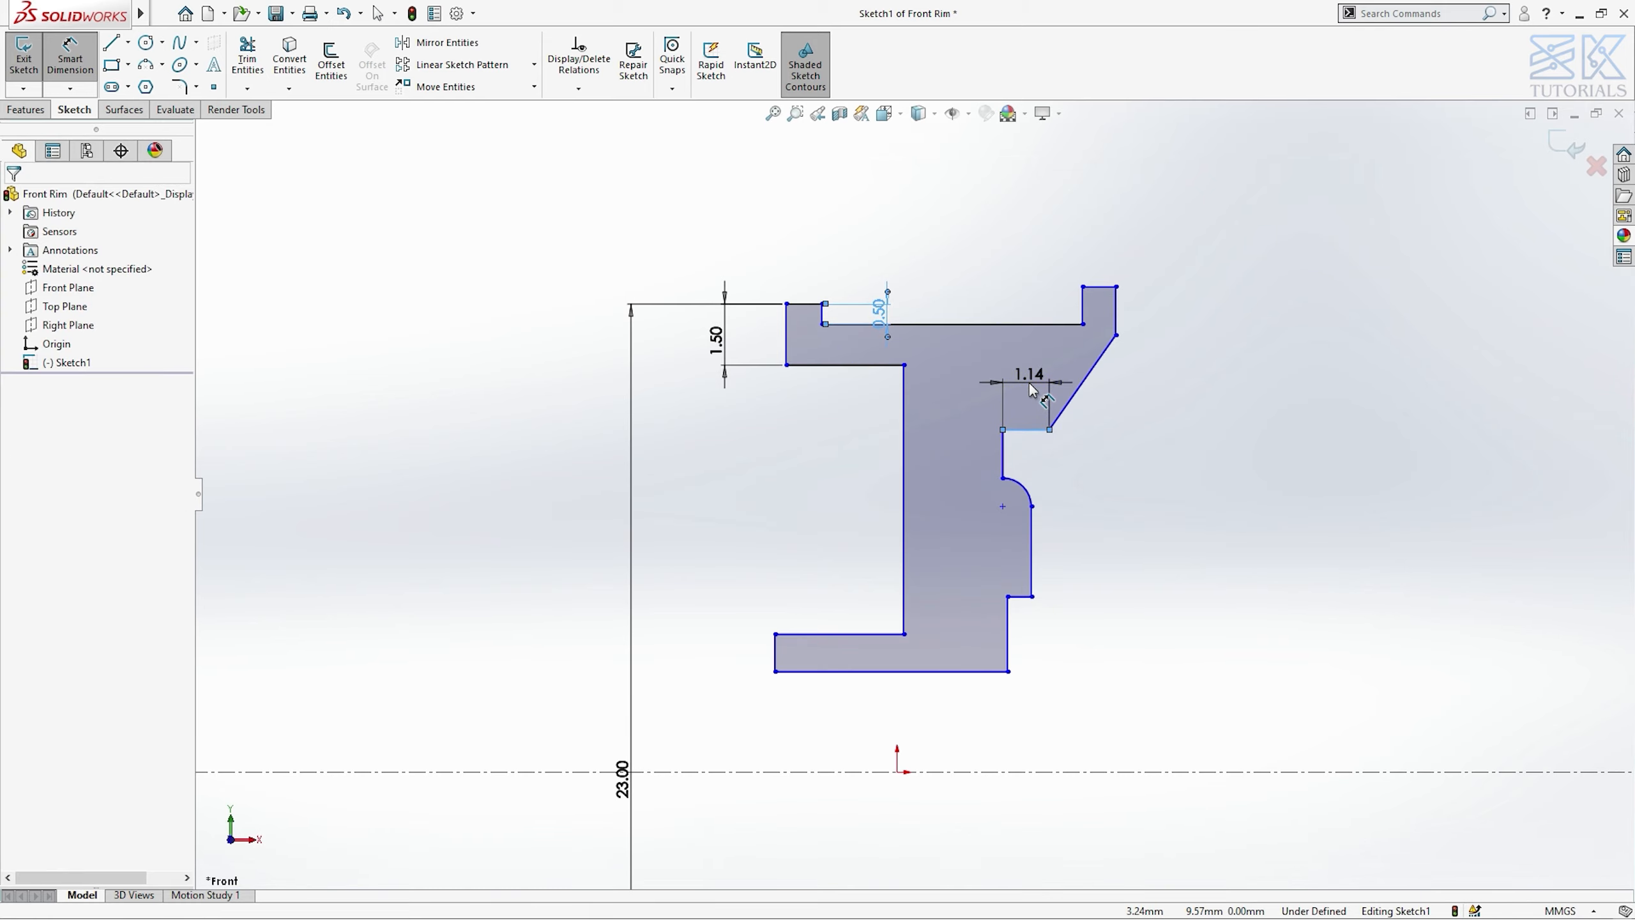
pyautogui.press('Return')
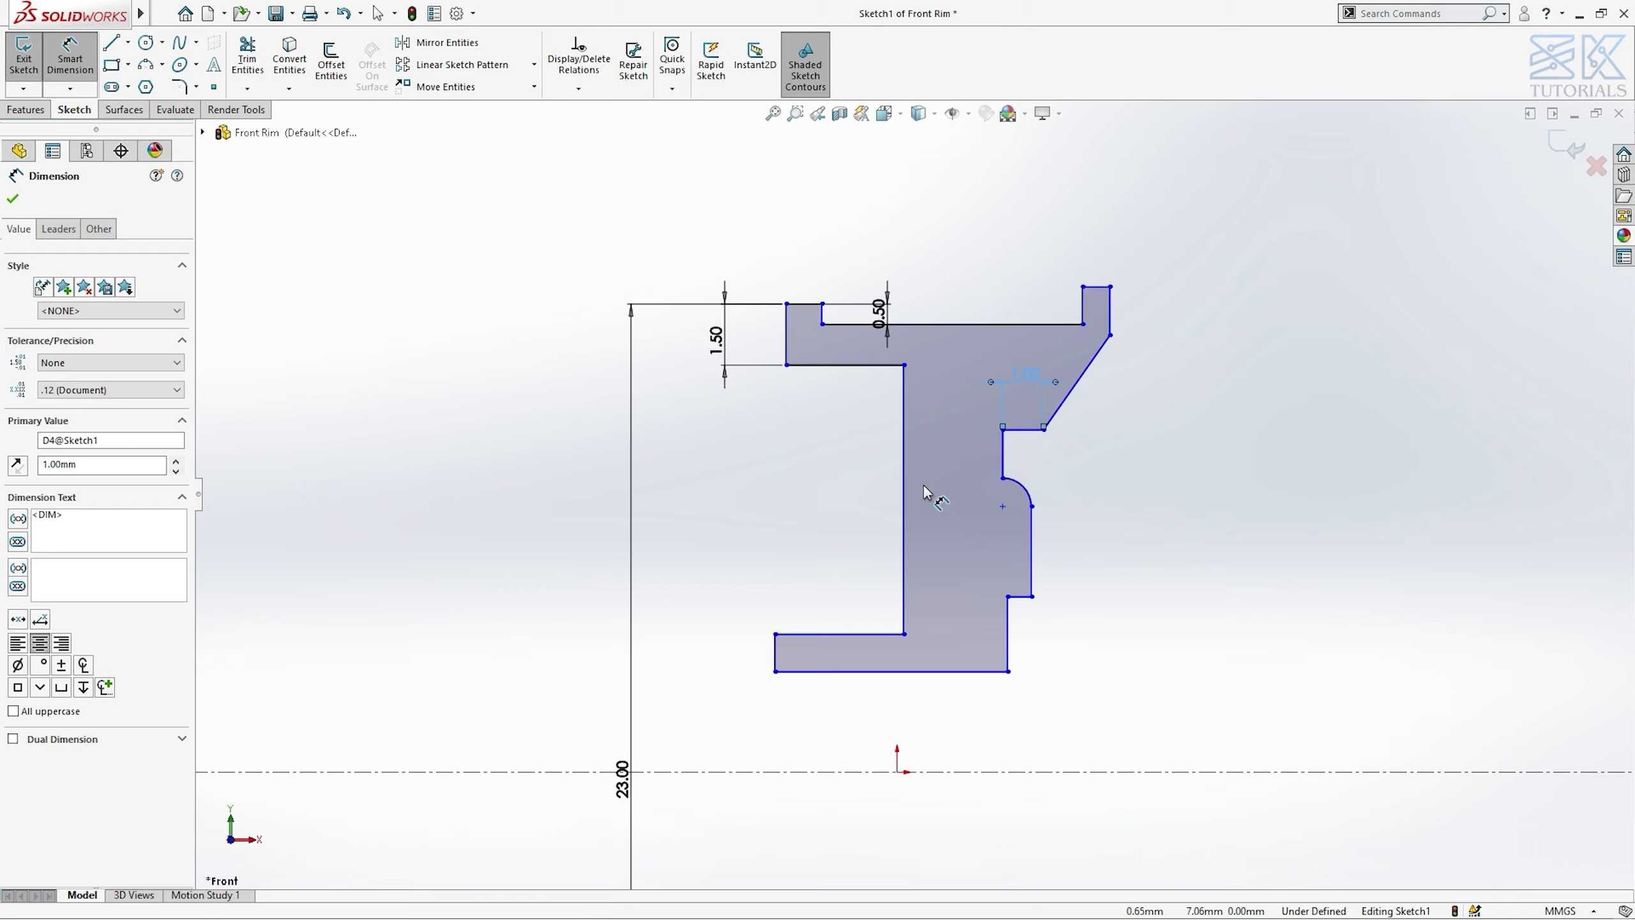
pyautogui.click(746, 661)
pyautogui.click(745, 661)
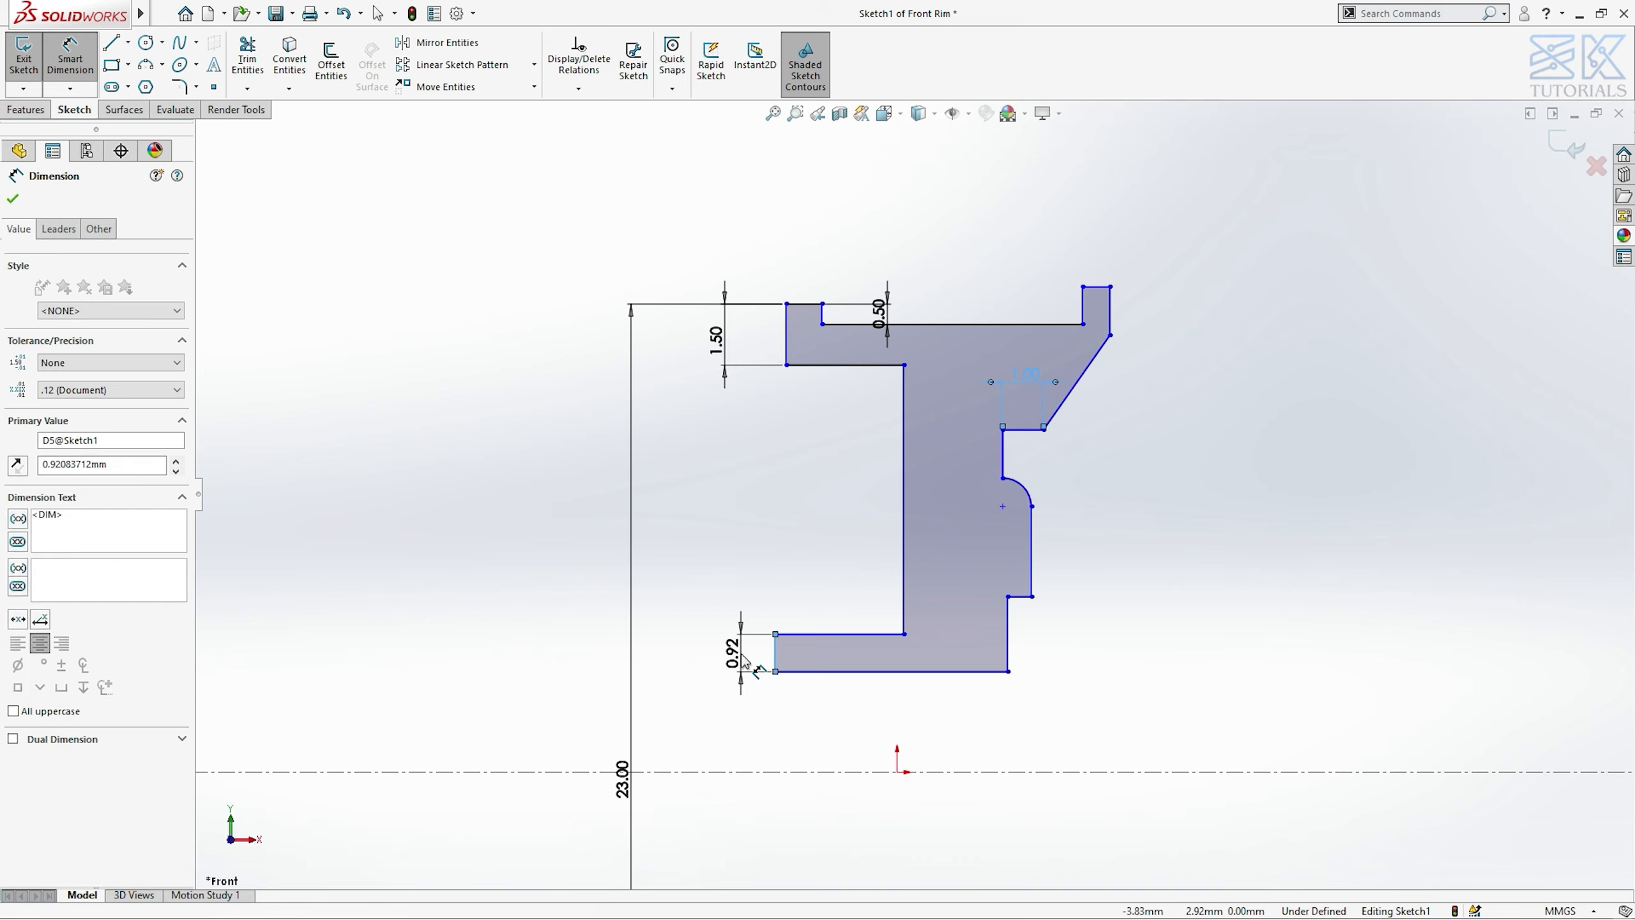
pyautogui.write('1')
pyautogui.press('Return')
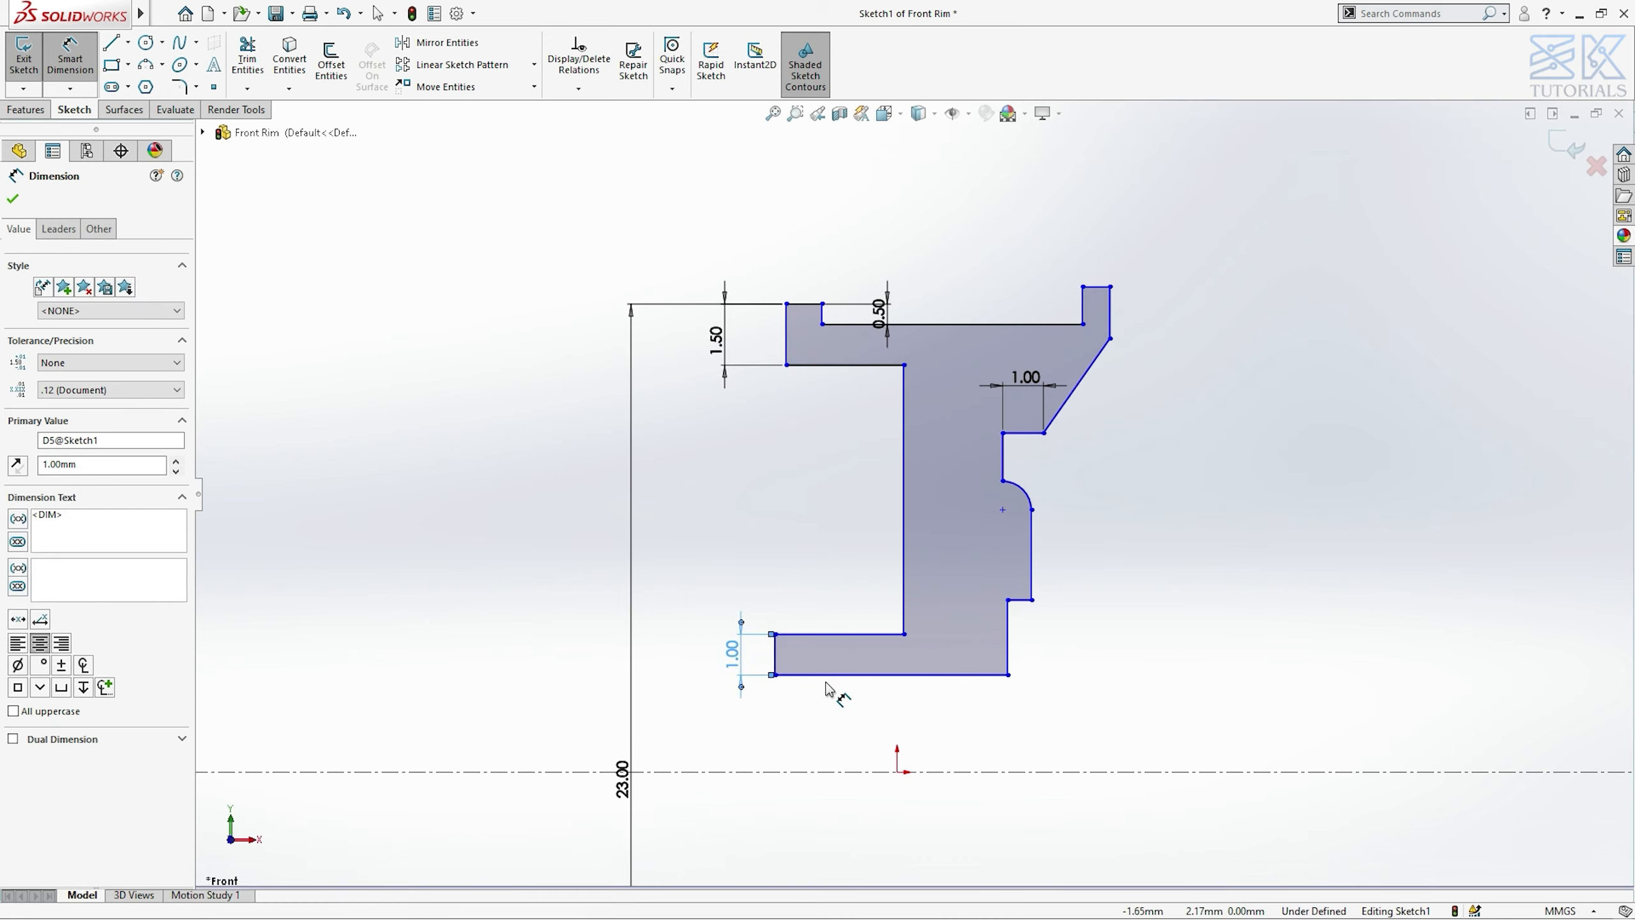
# - Dimension the heights above the centerline: 2 mm to the profile's bottom edge and 4.5 mm to the short step edge on the right side
pyautogui.click(833, 771)
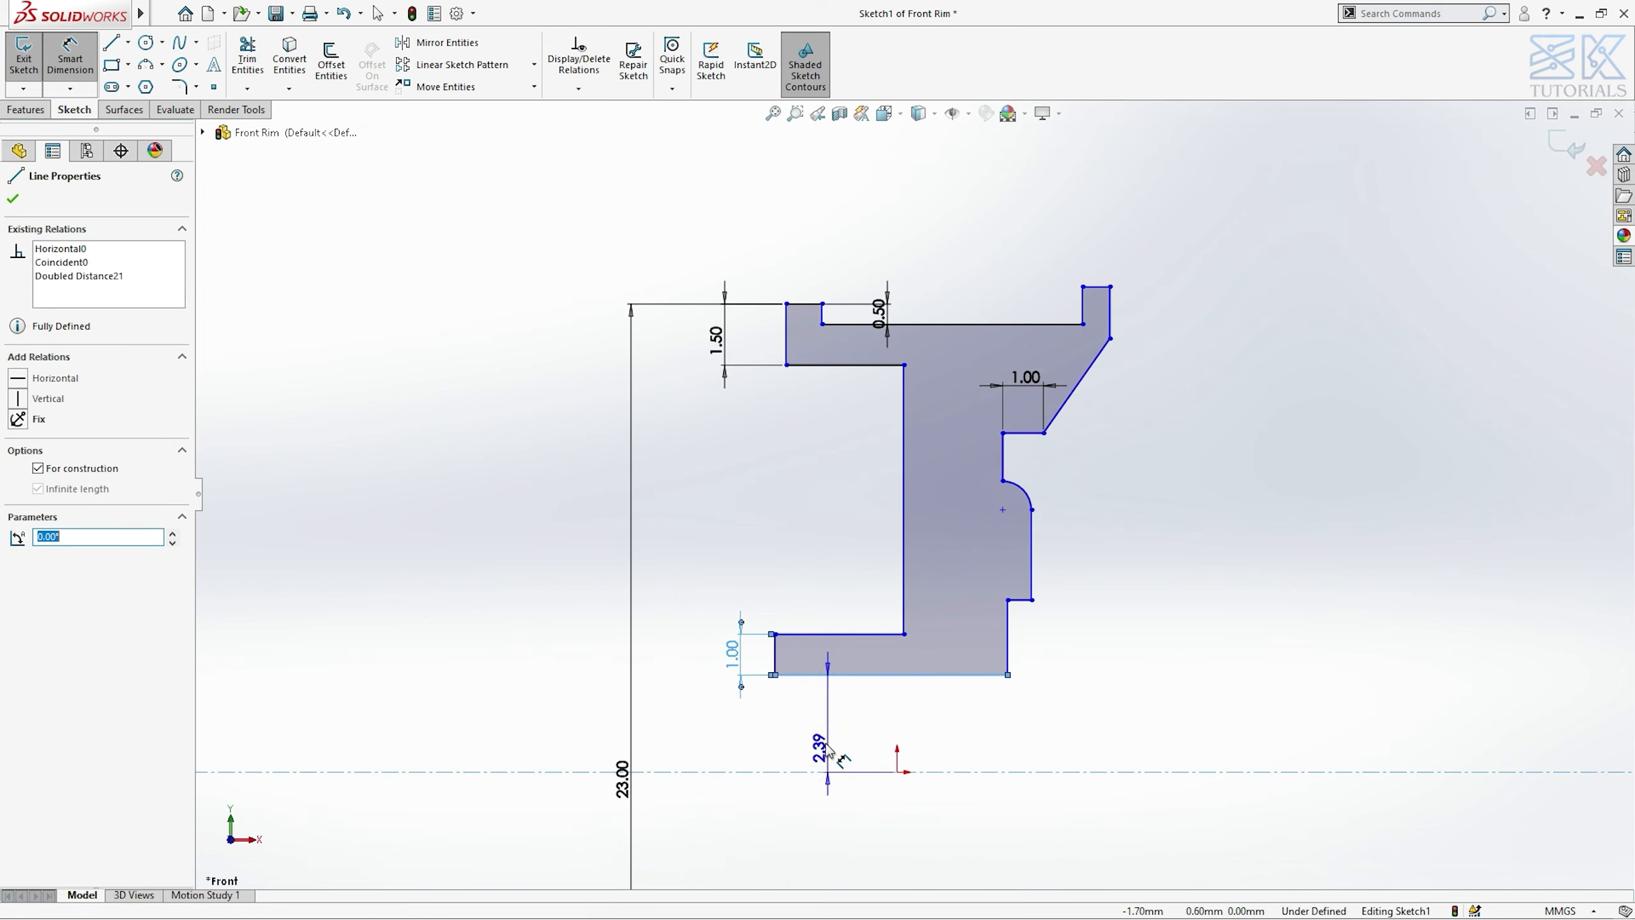
pyautogui.click(830, 750)
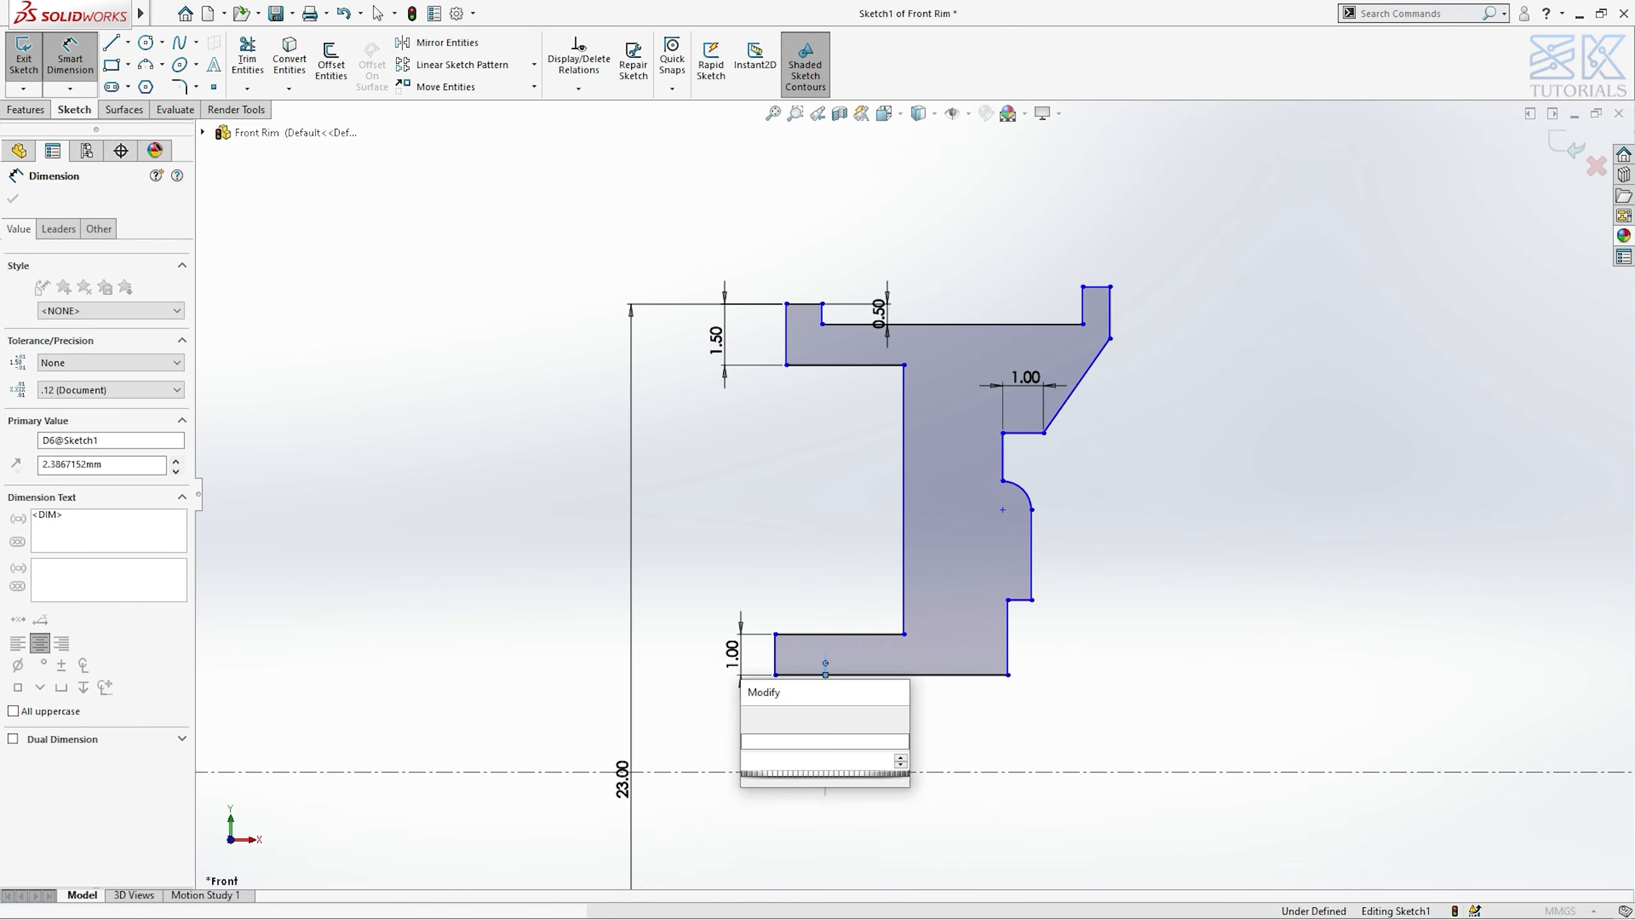
pyautogui.press('Return')
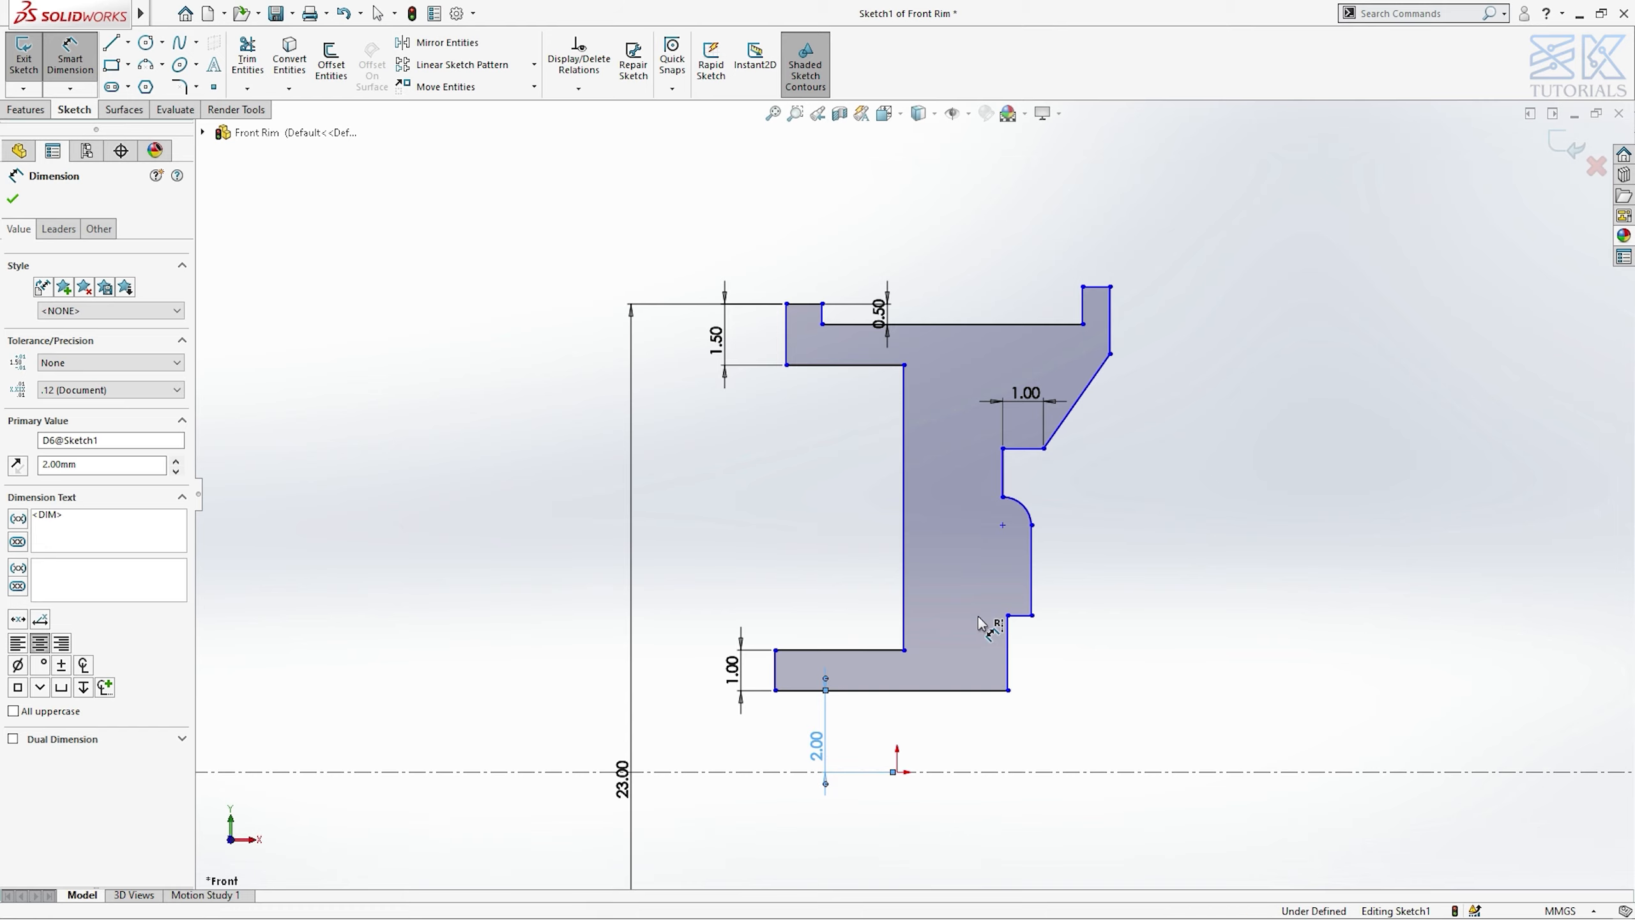
pyautogui.click(1034, 771)
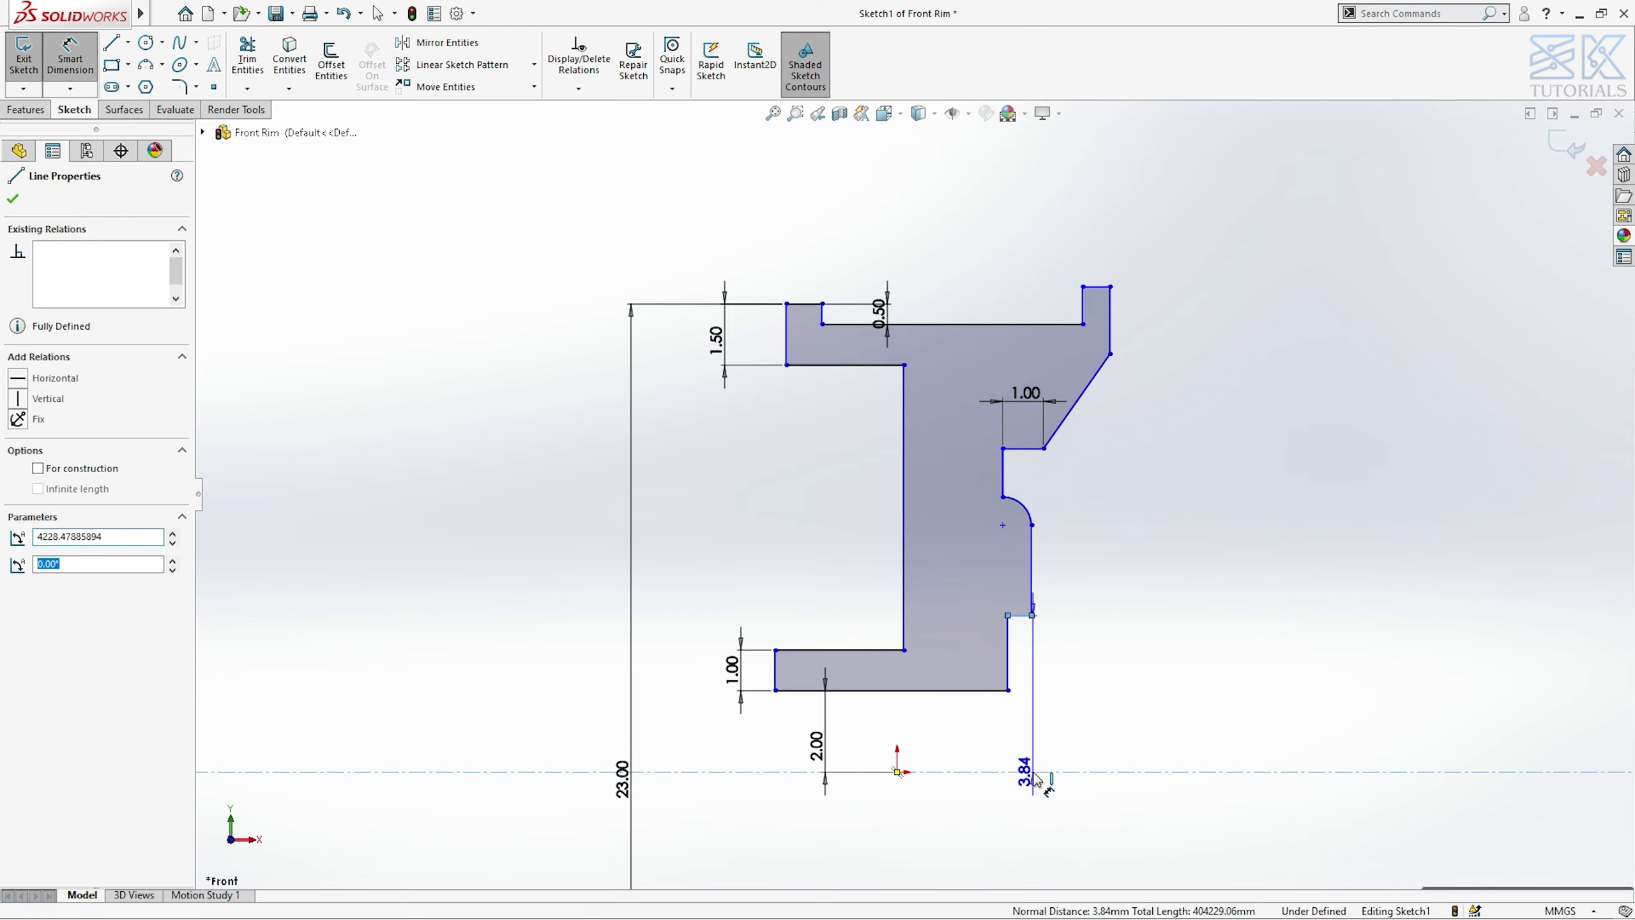
pyautogui.click(1172, 706)
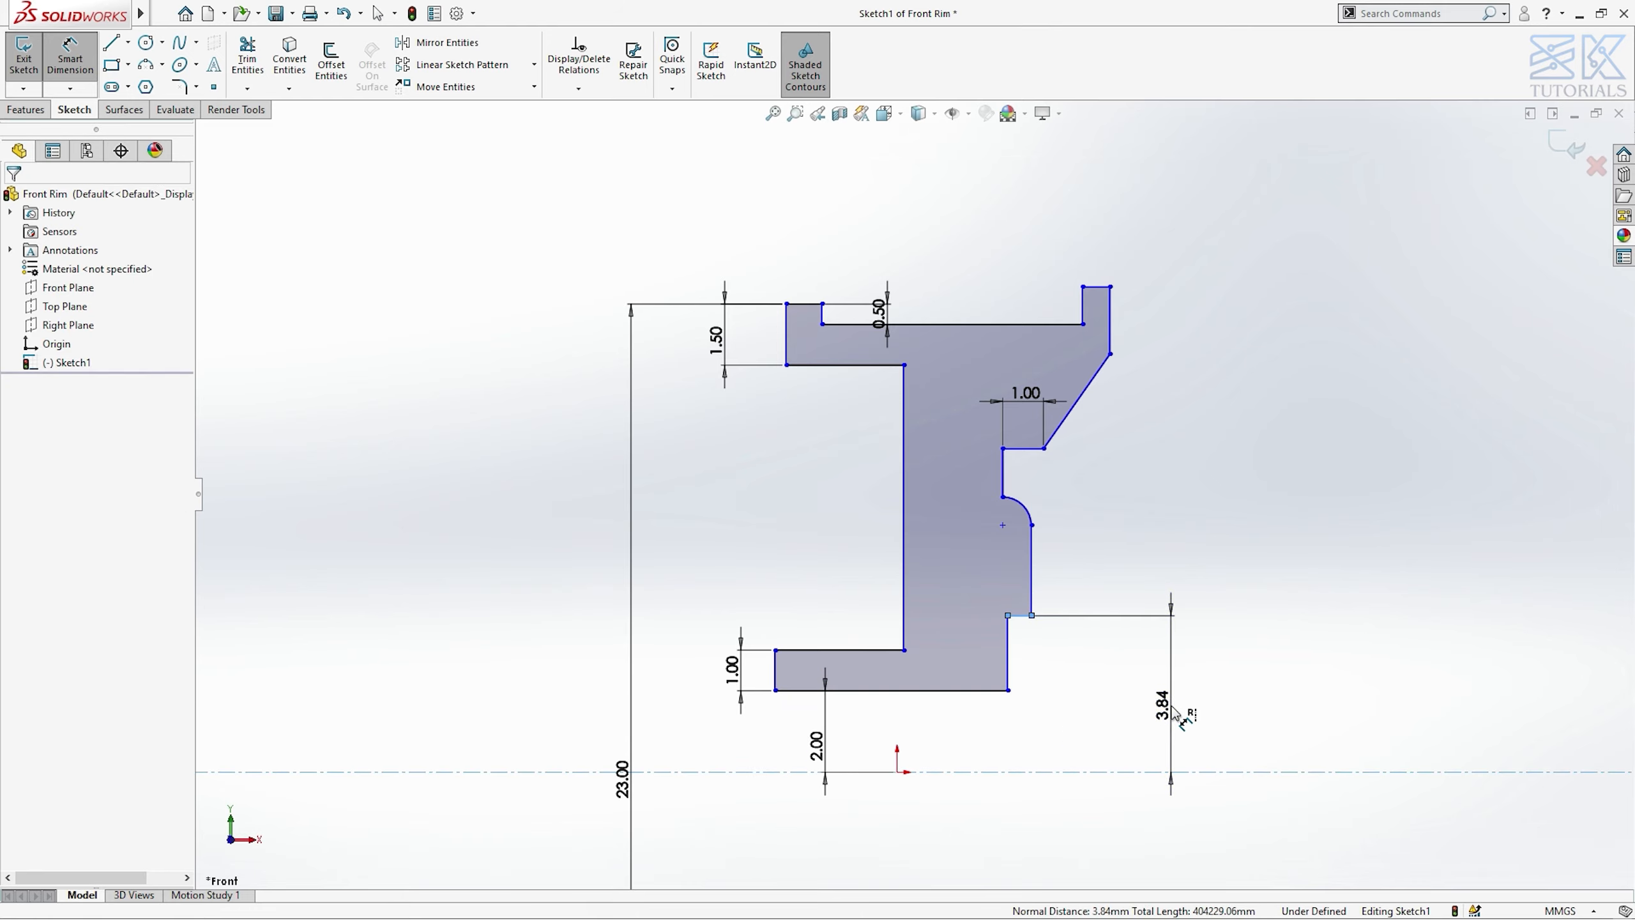
pyautogui.write('4.5')
pyautogui.press('Return')
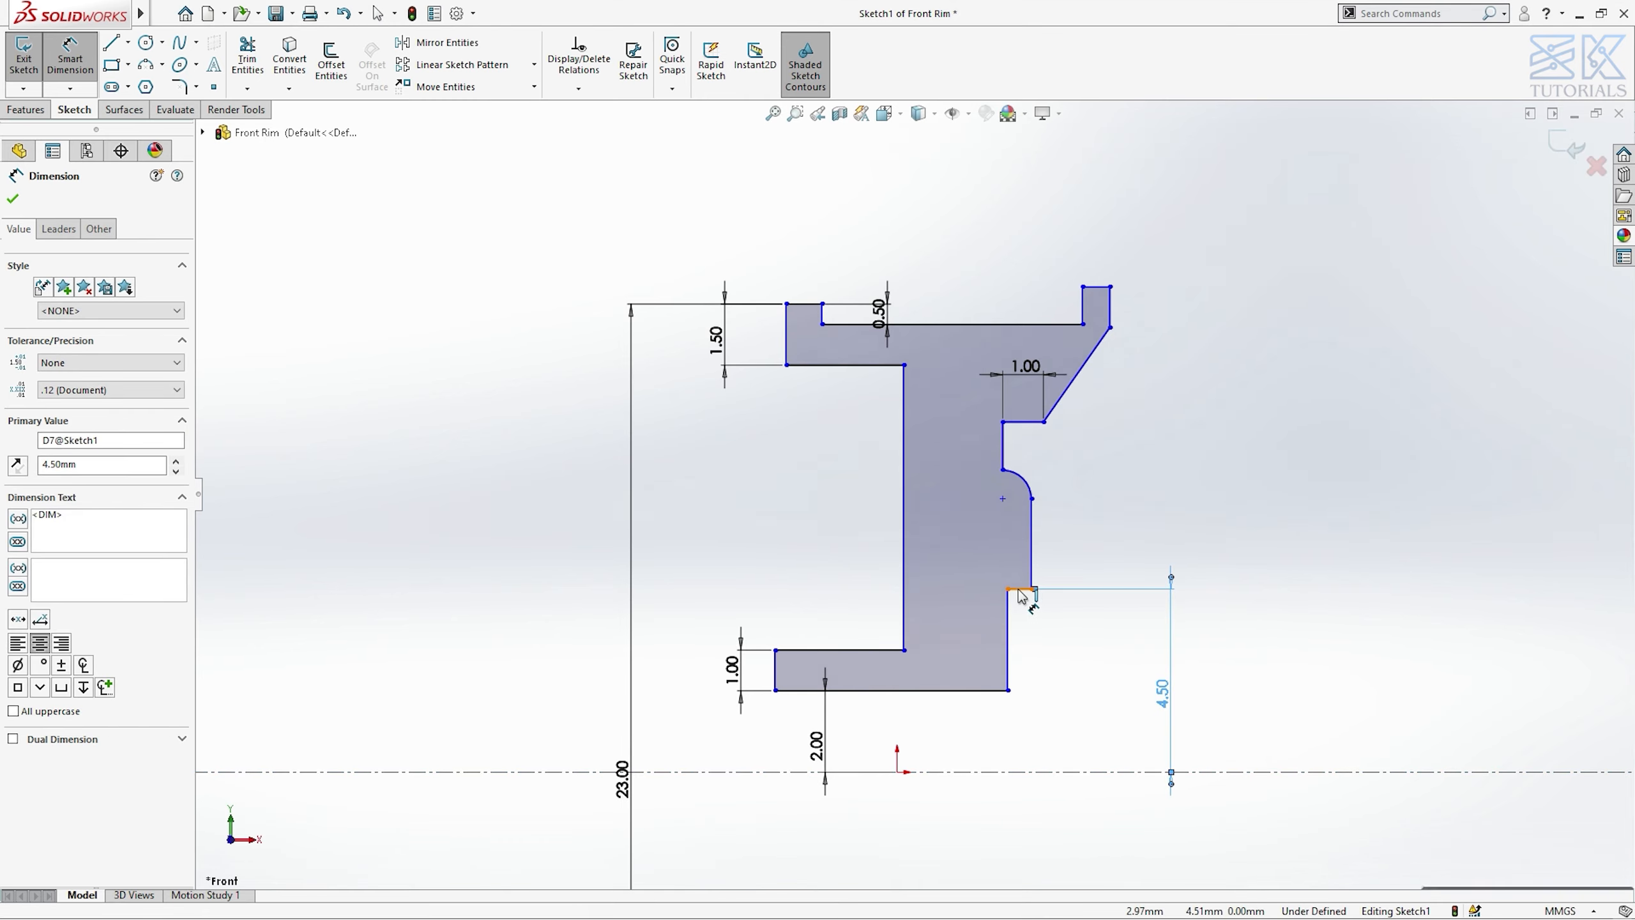
# - Dimension the height from the short step edge to the arc's upper end at 3 mm and the vertical edge above the arc at 1 mm
pyautogui.click(1017, 481)
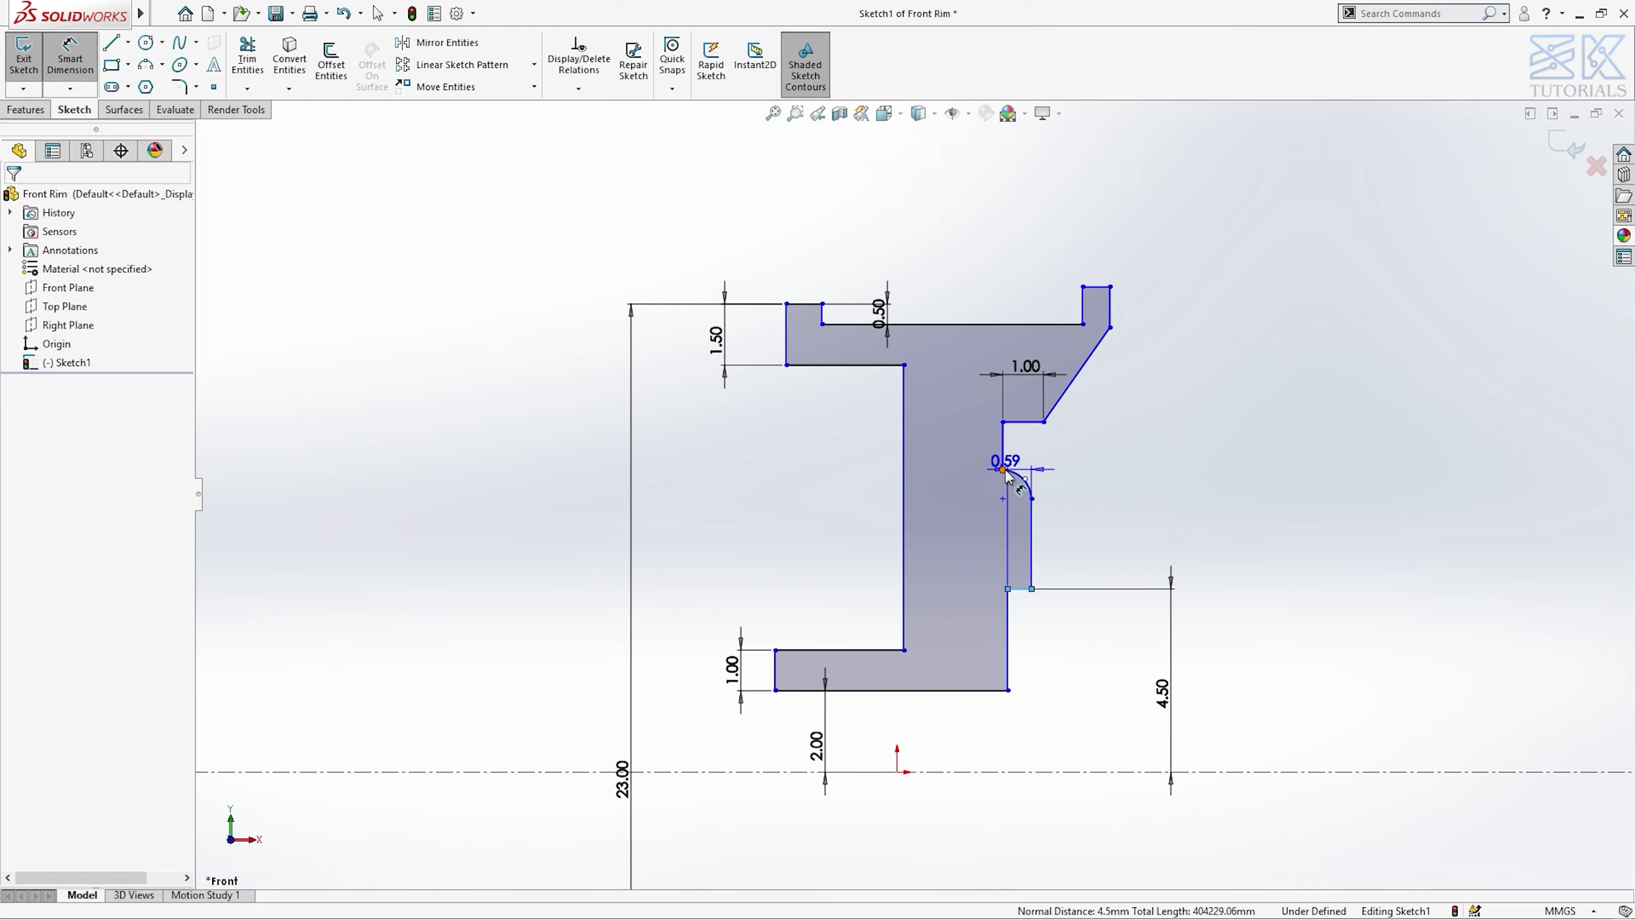
pyautogui.click(1005, 471)
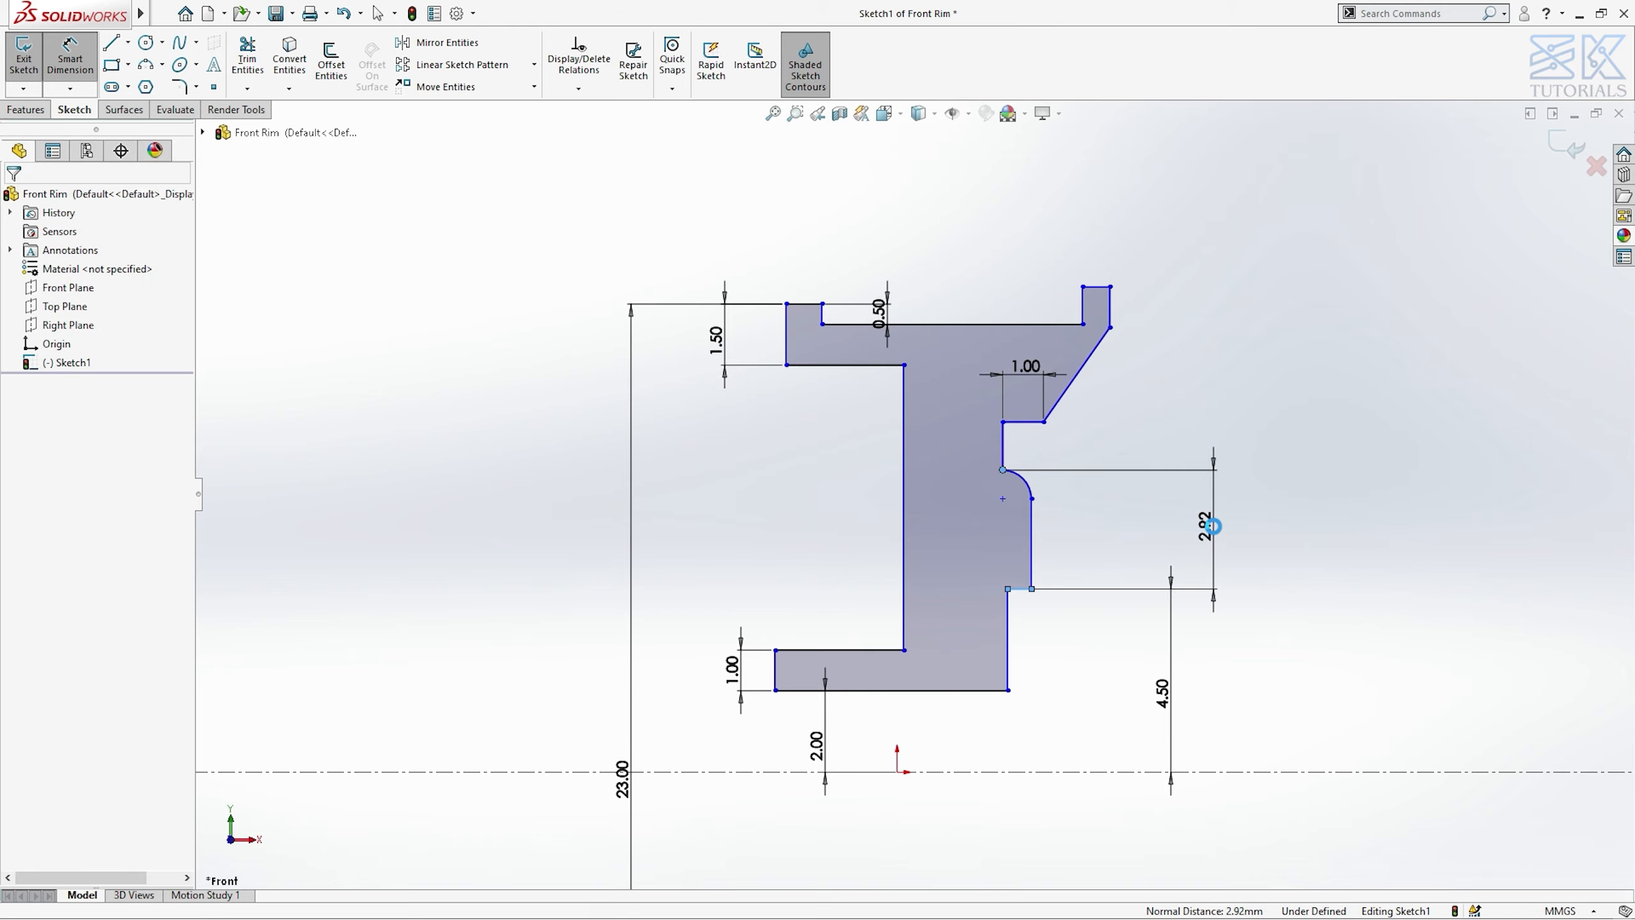
pyautogui.click(1213, 526)
pyautogui.press('Return')
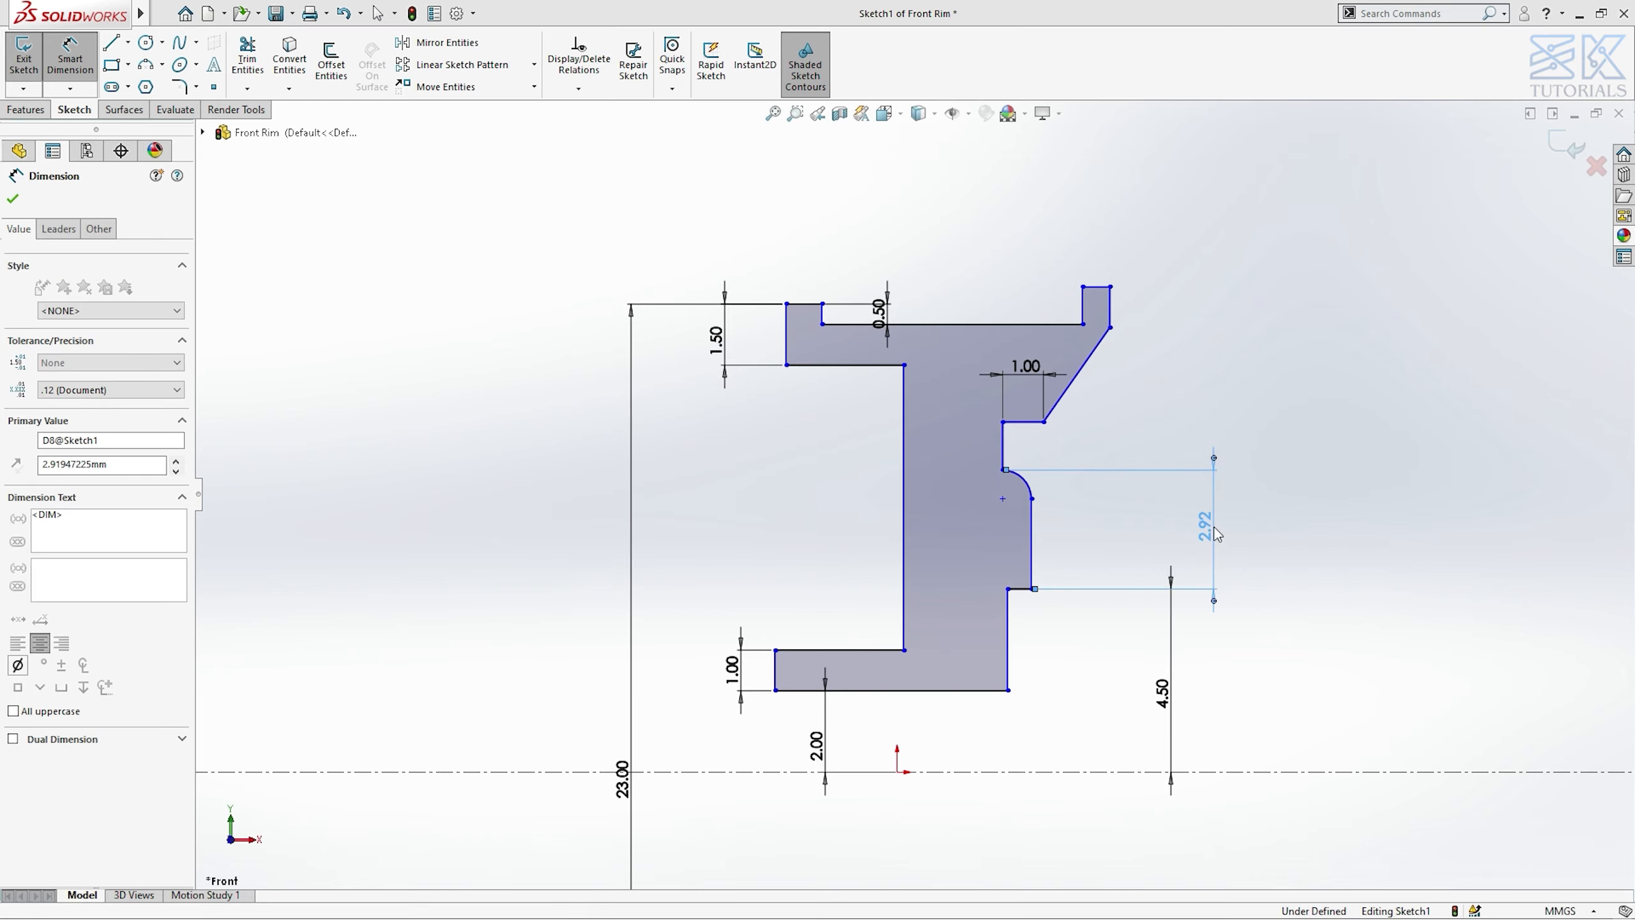
pyautogui.click(1003, 443)
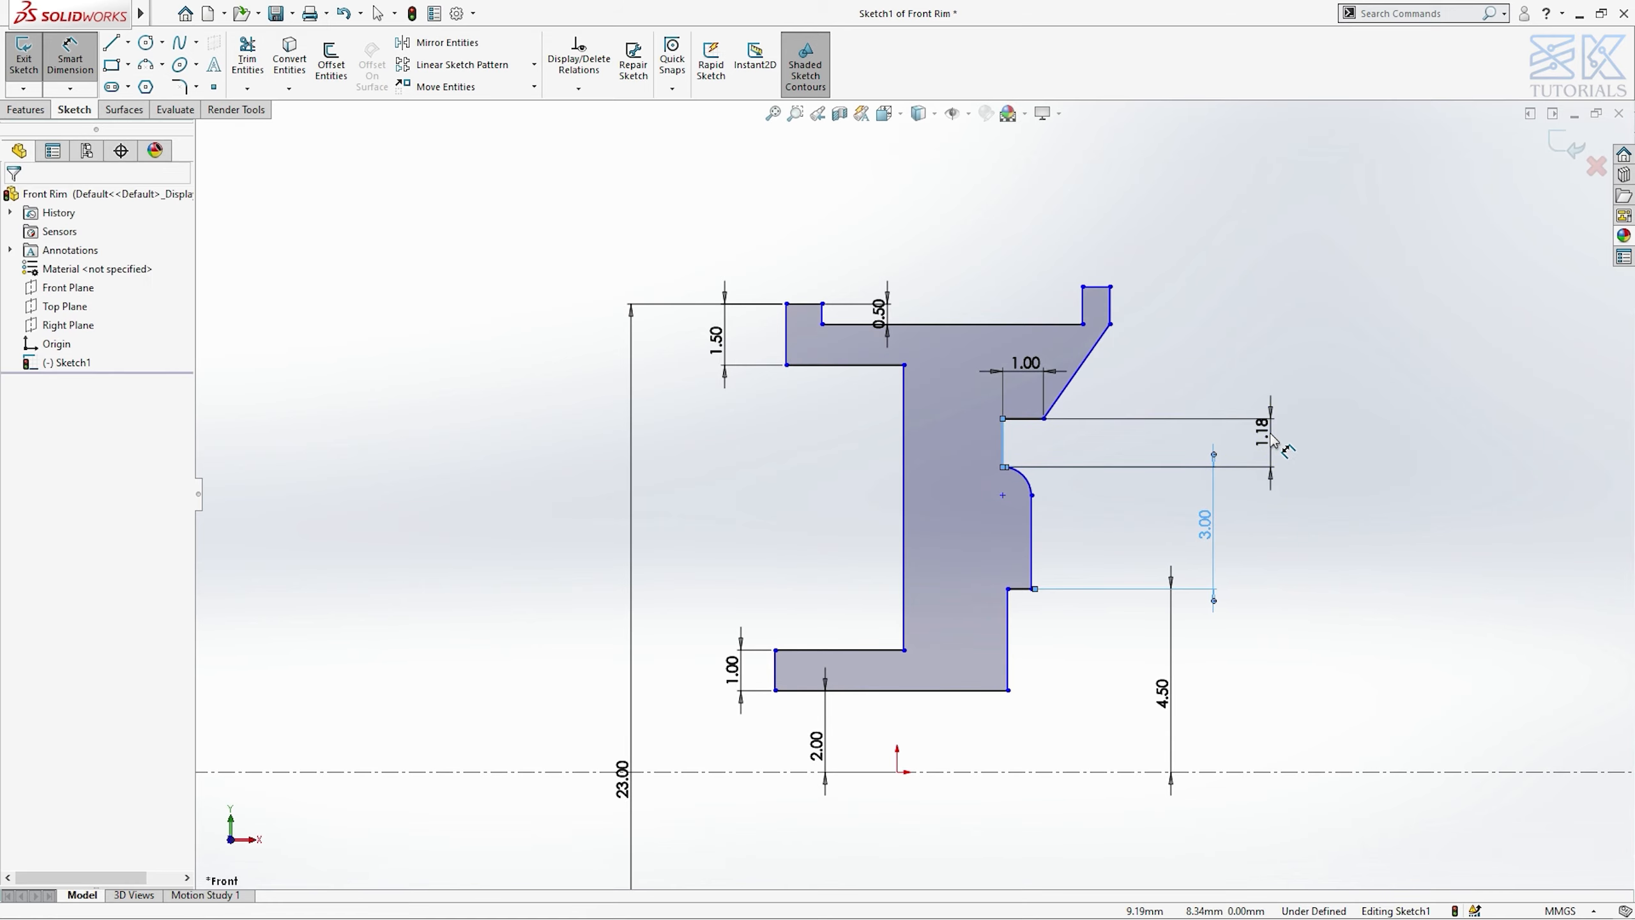
pyautogui.click(1272, 441)
pyautogui.press('Return')
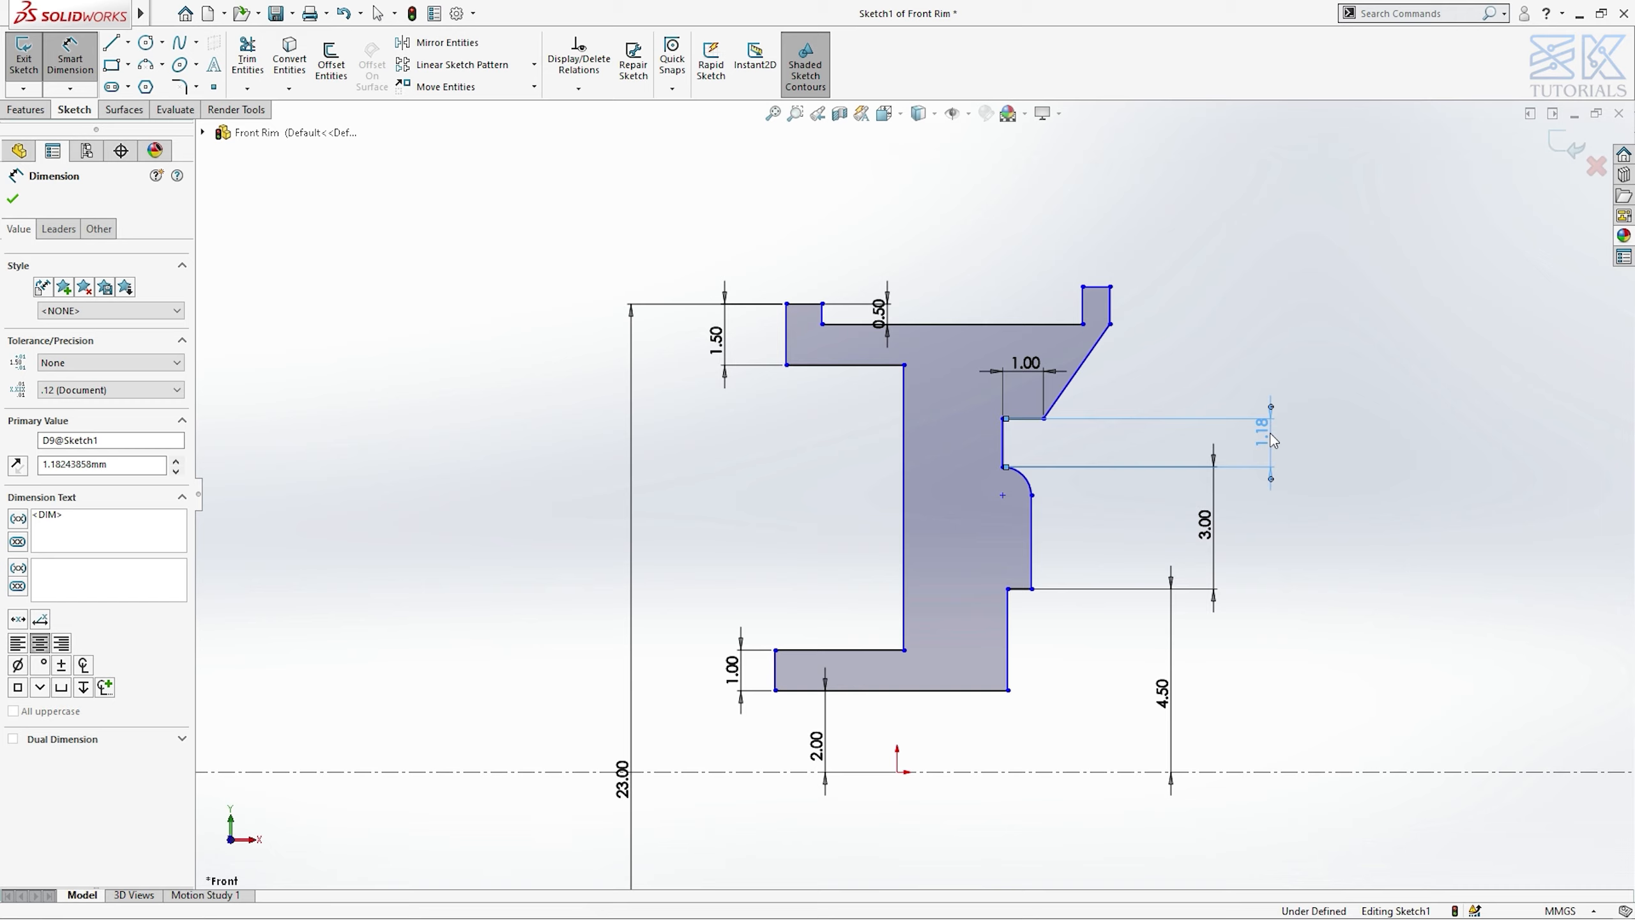
# - Dimension the web thickness between the long inner vertical edge and the short vertical edge above the arc at 1 mm
pyautogui.click(906, 457)
pyautogui.click(954, 457)
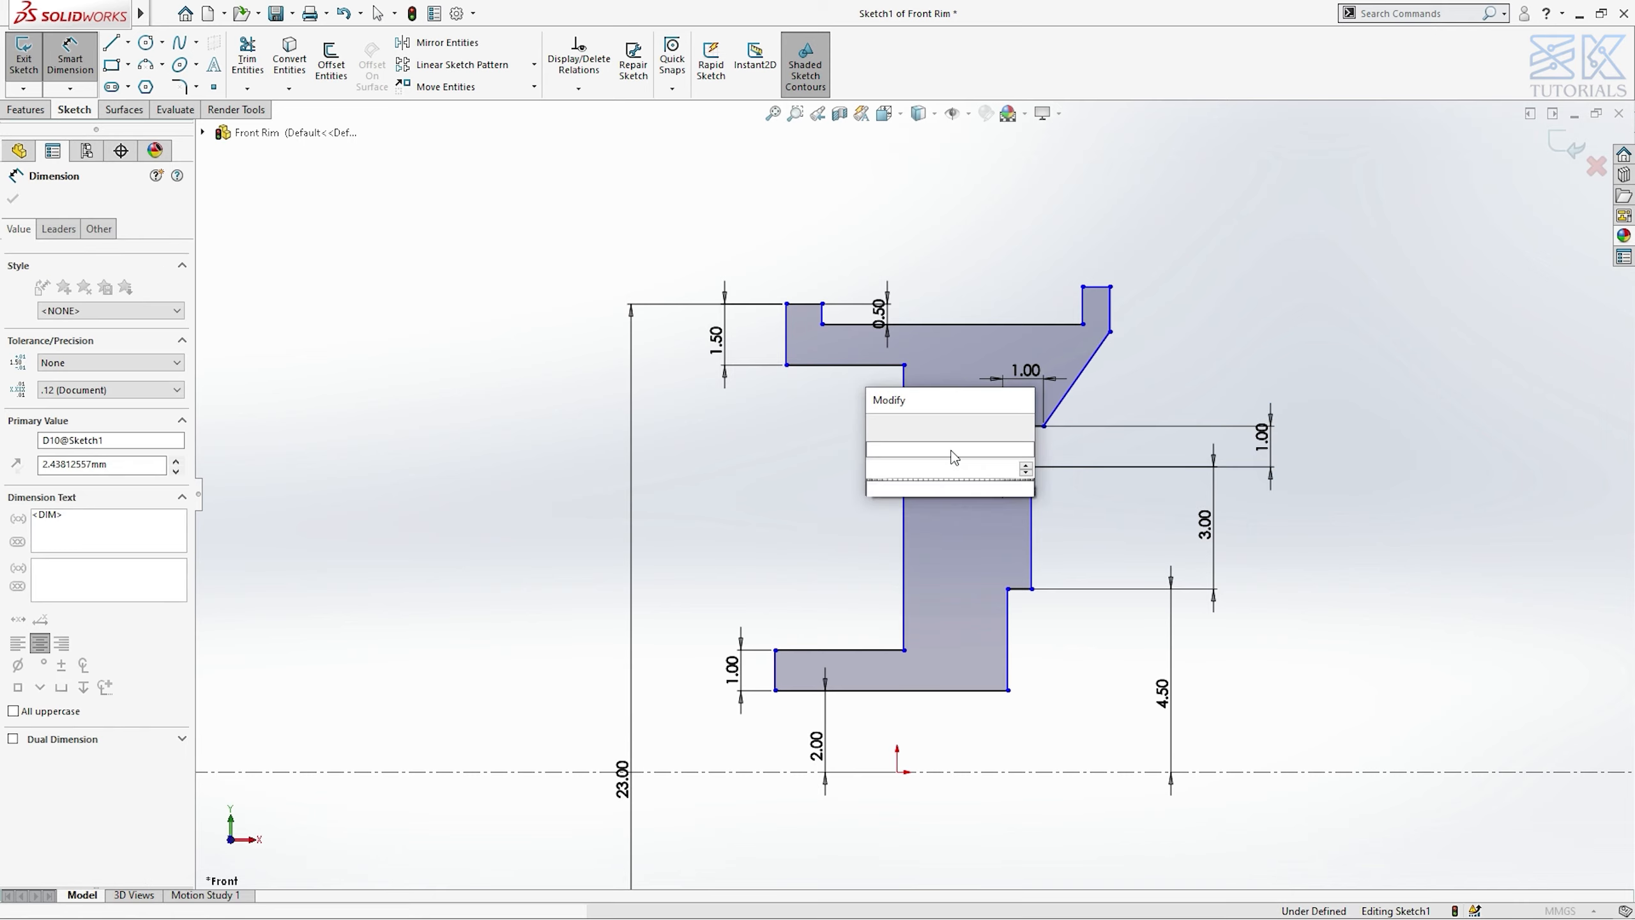
pyautogui.write('1')
pyautogui.press('Return')
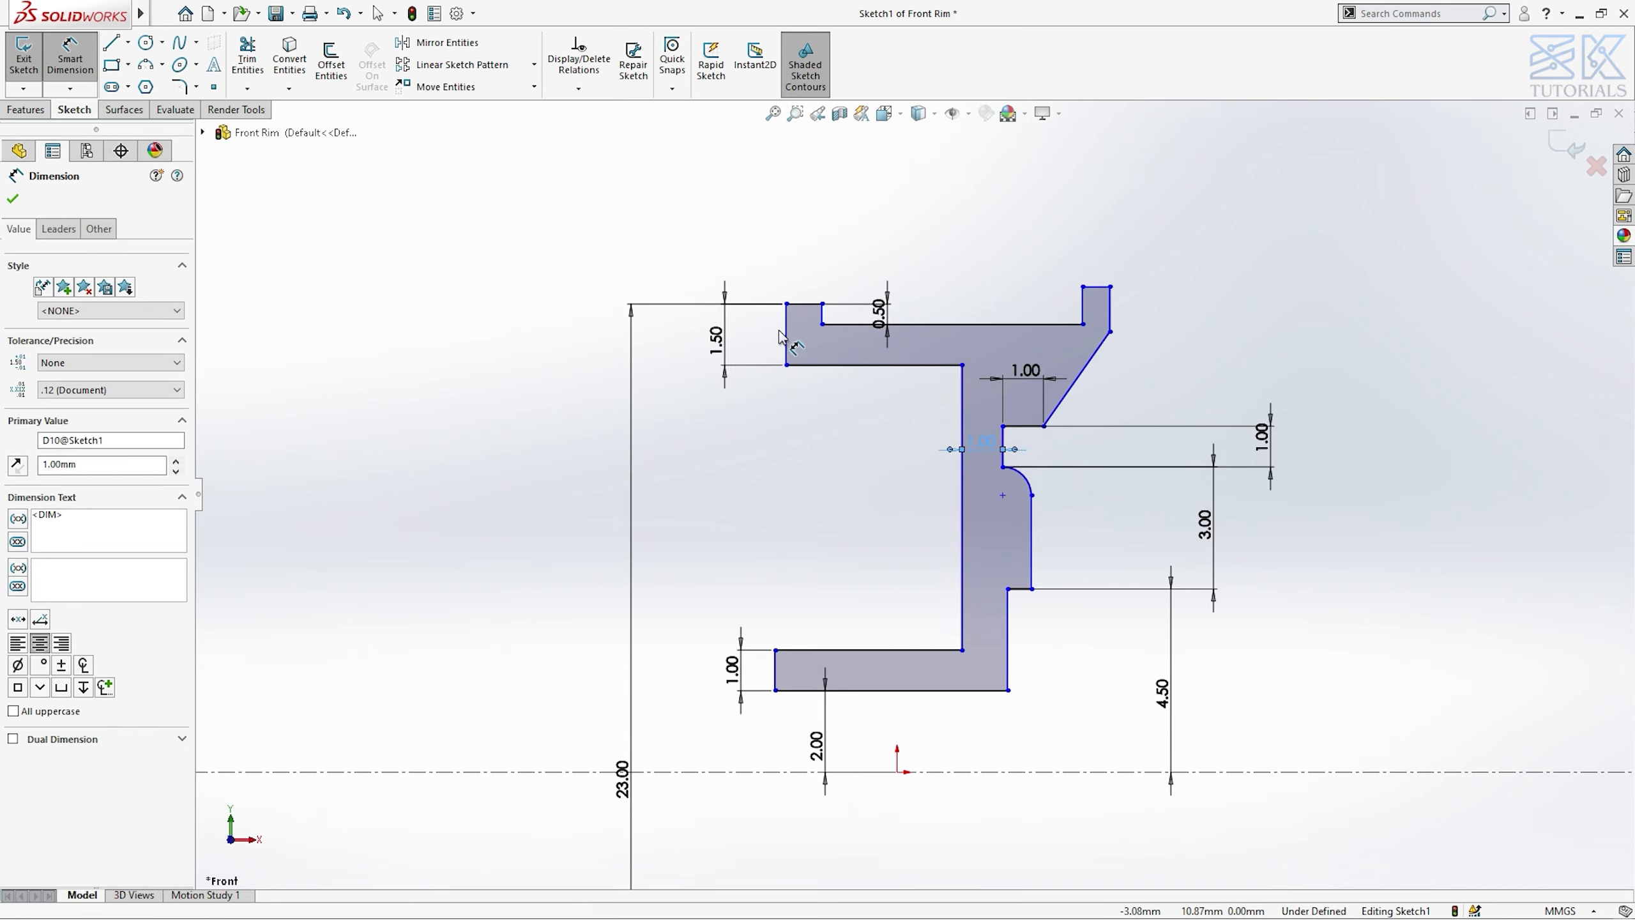
# - Dimension the overall rim width between the outer vertical edges of the left and right lips at 9 mm
pyautogui.click(787, 336)
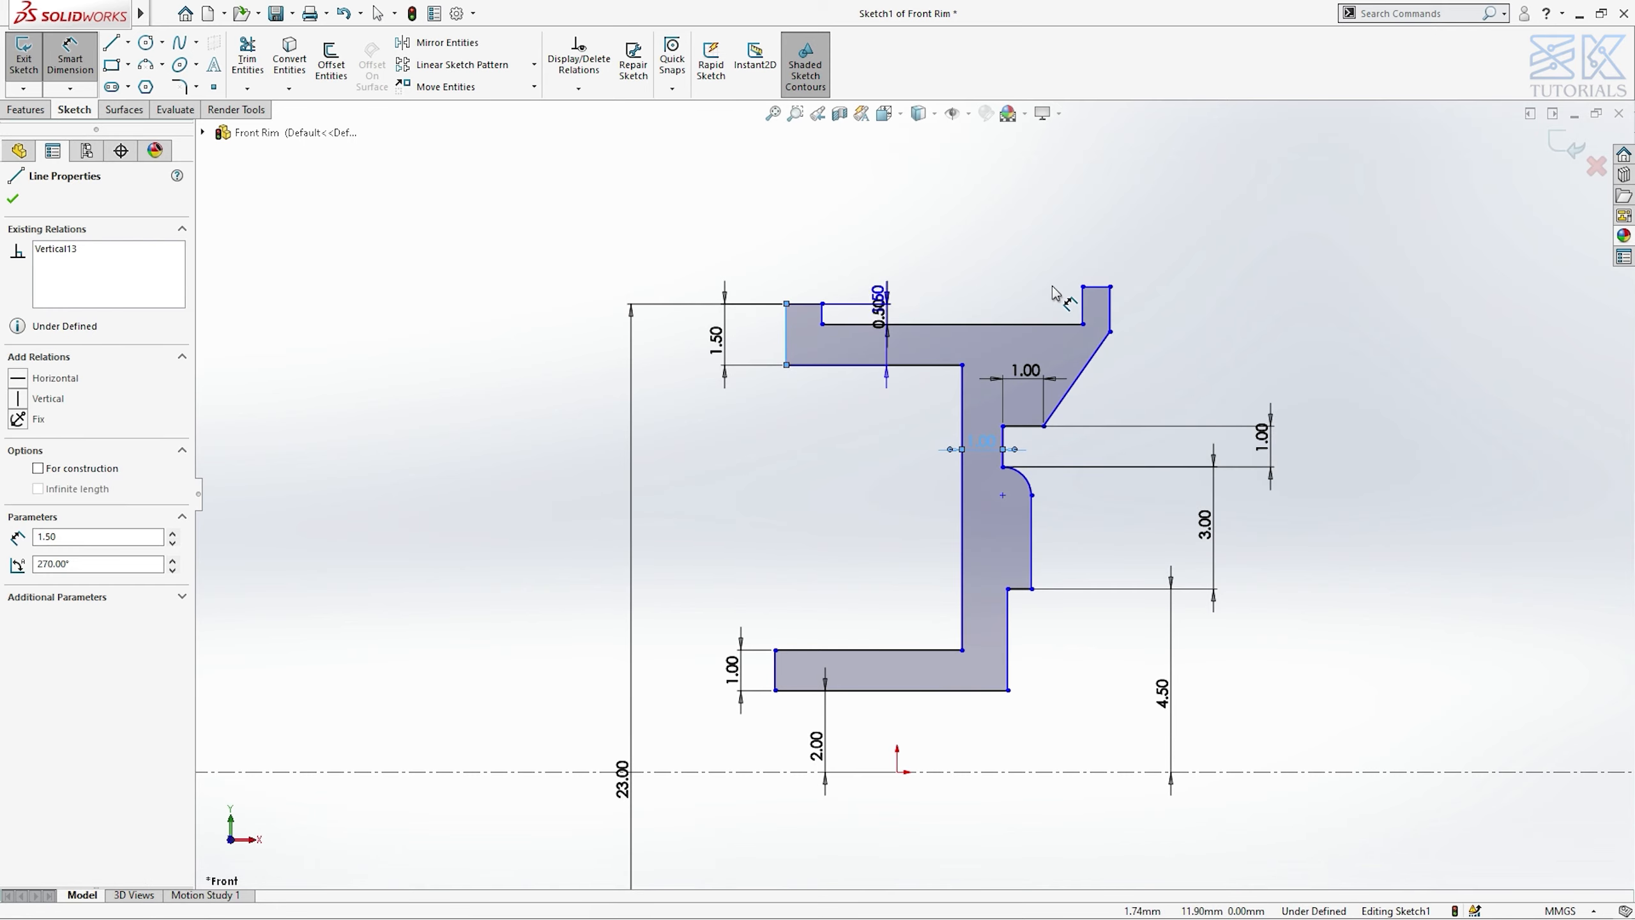
pyautogui.click(1109, 303)
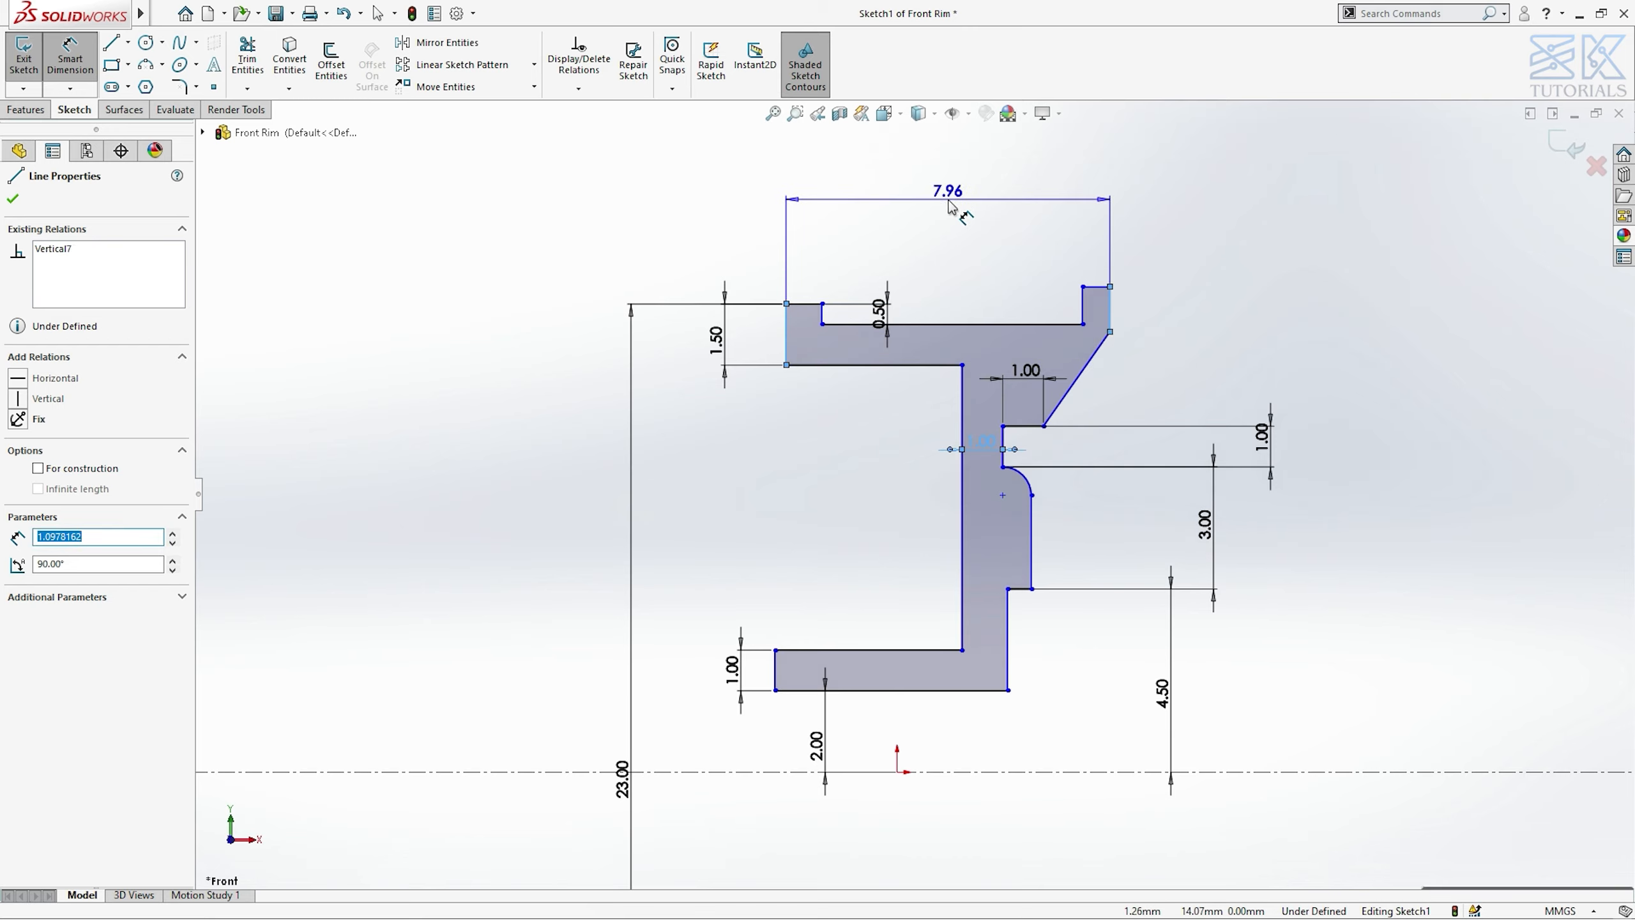
pyautogui.click(952, 206)
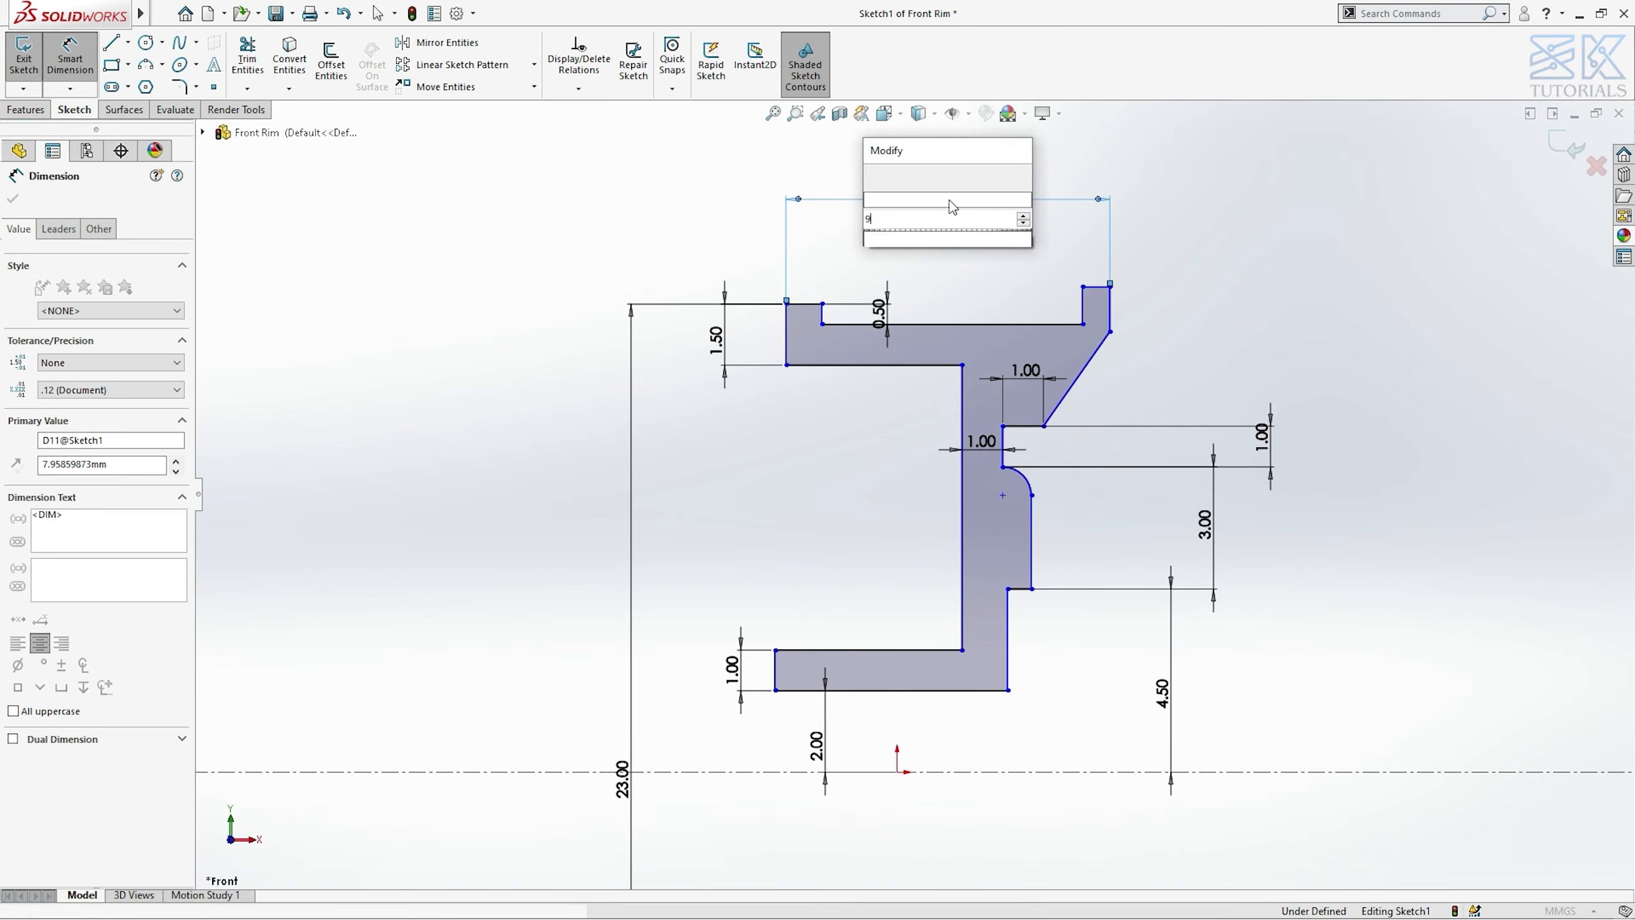
pyautogui.write('99')
pyautogui.press('Return')
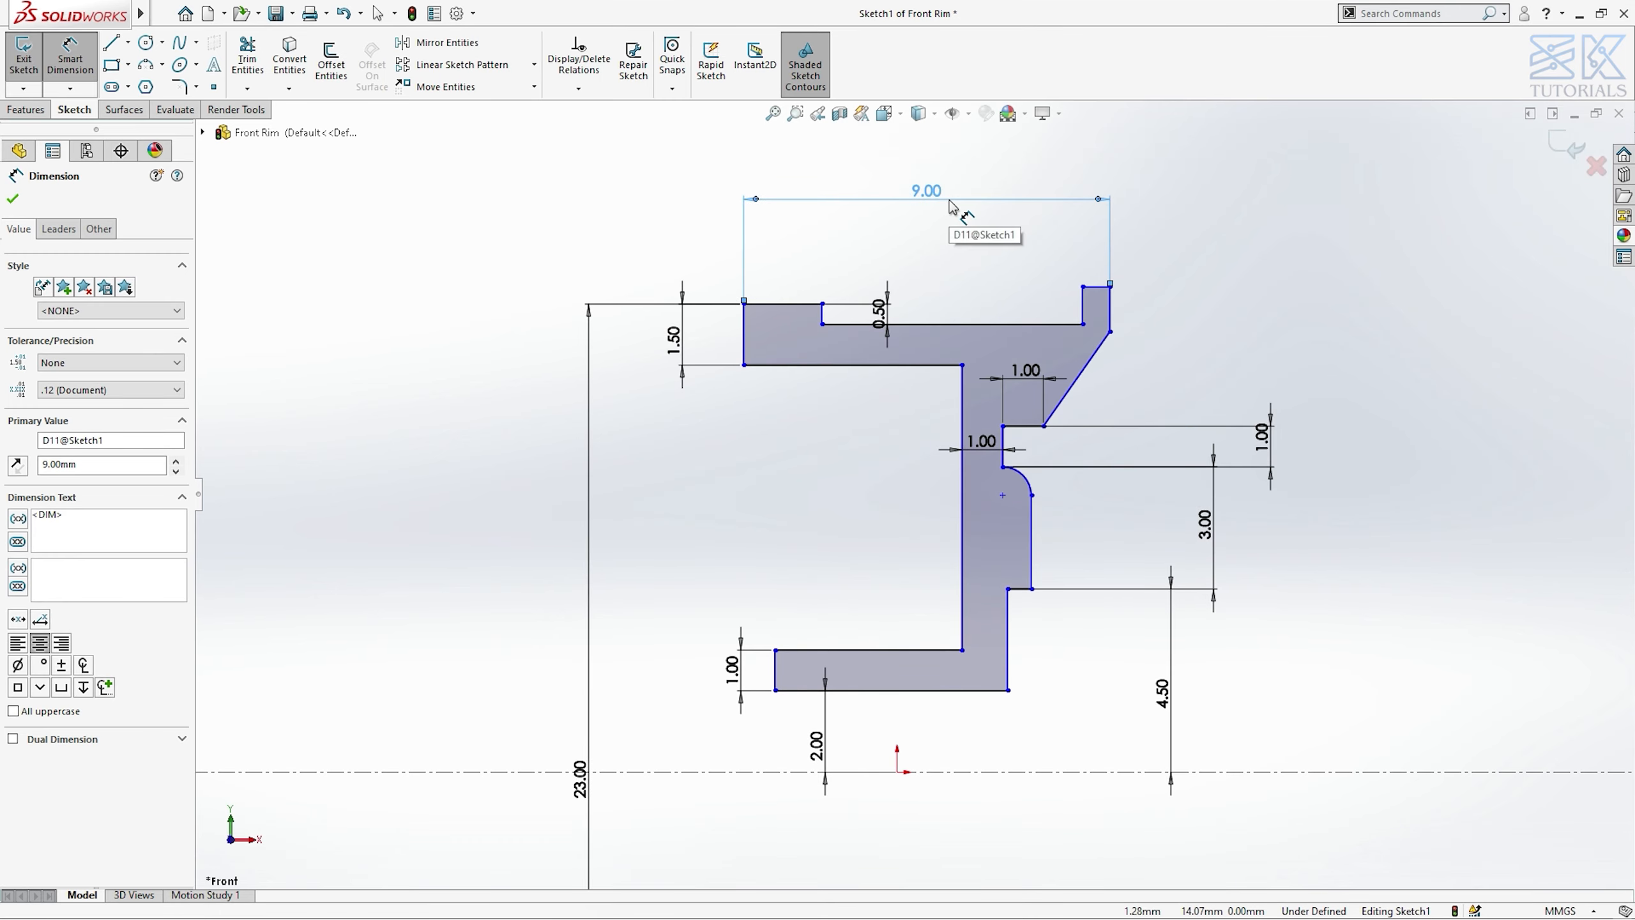
pyautogui.press('Escape')
pyautogui.press('Escape')
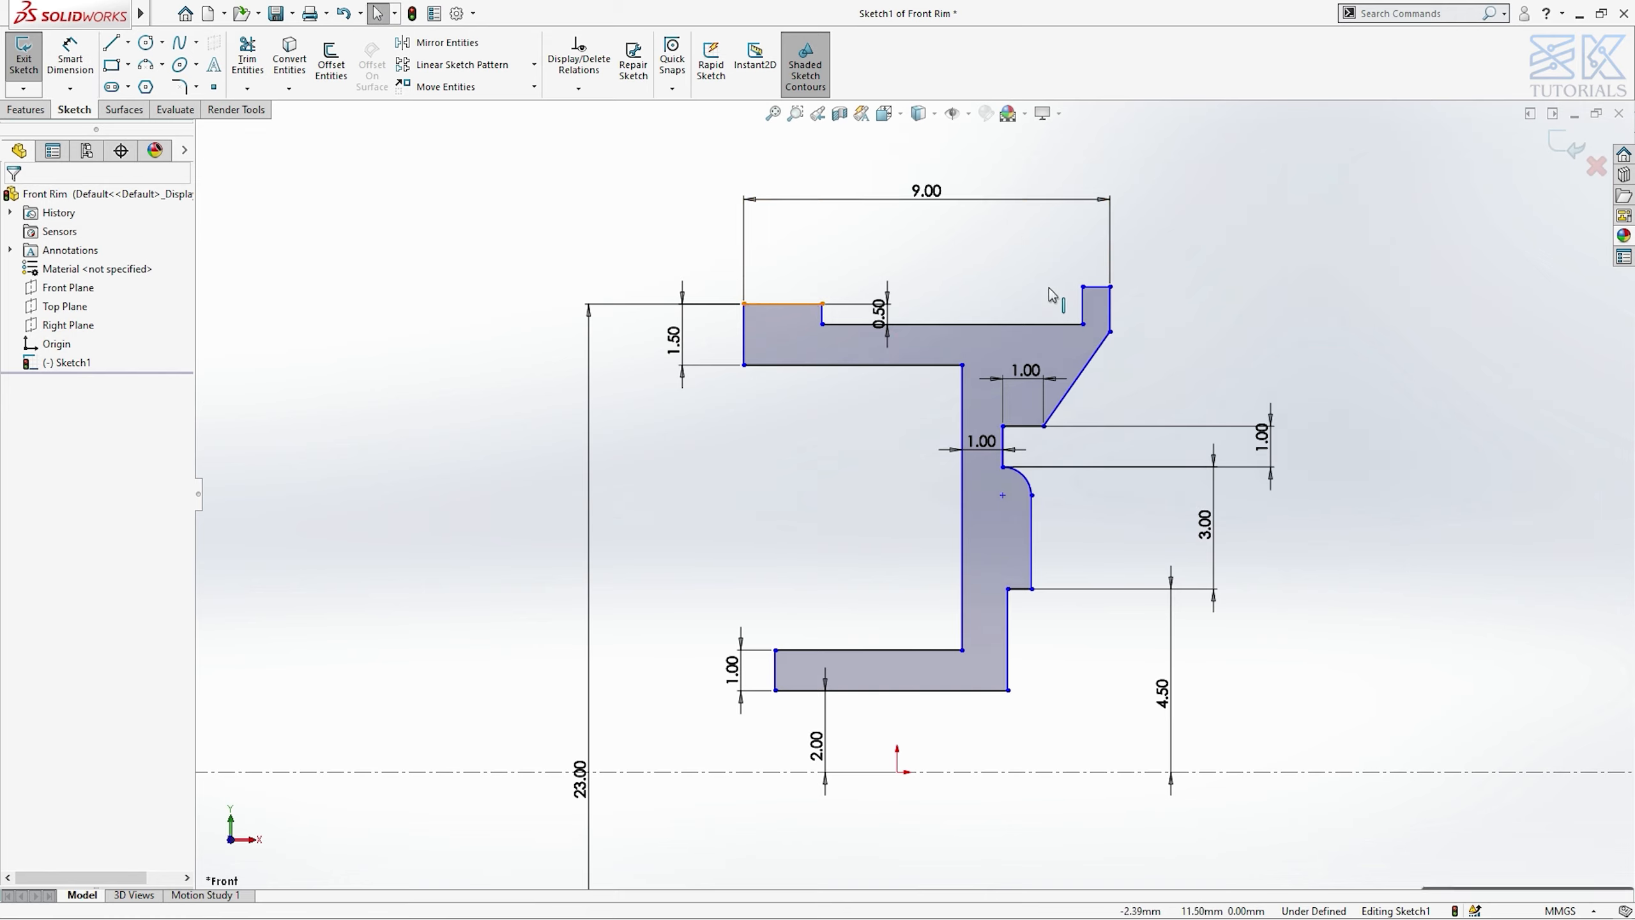
# - Make the top edges of the left and right lips collinear
pyautogui.keyDown('ctrl'); pyautogui.click(1097, 288); pyautogui.keyUp('ctrl')
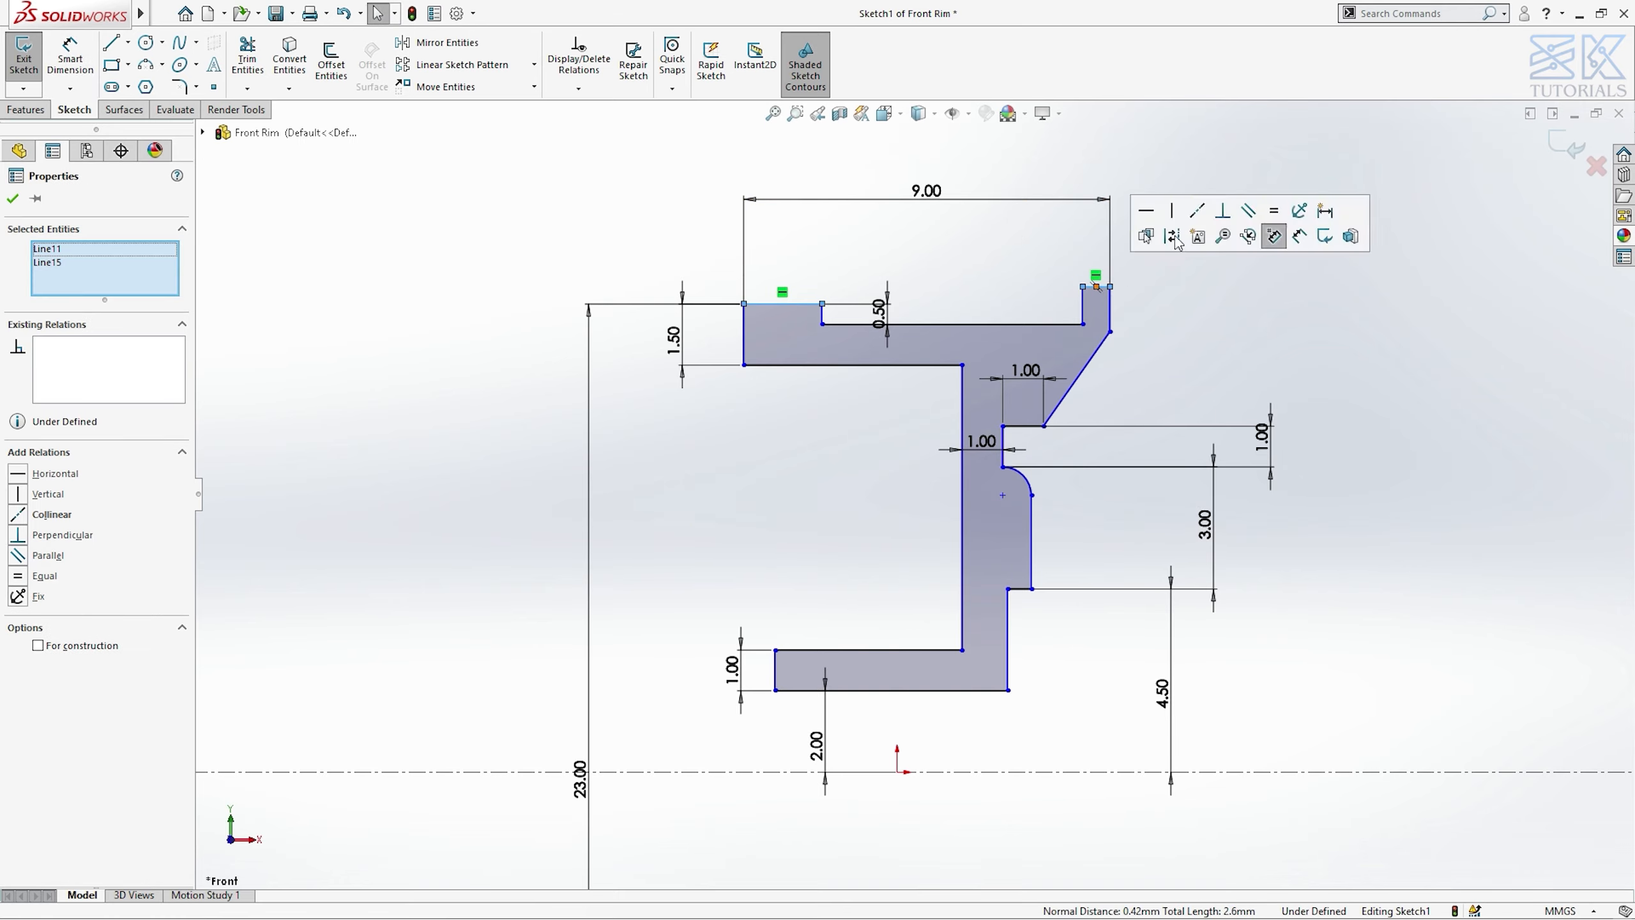
pyautogui.click(1171, 236)
pyautogui.click(833, 426)
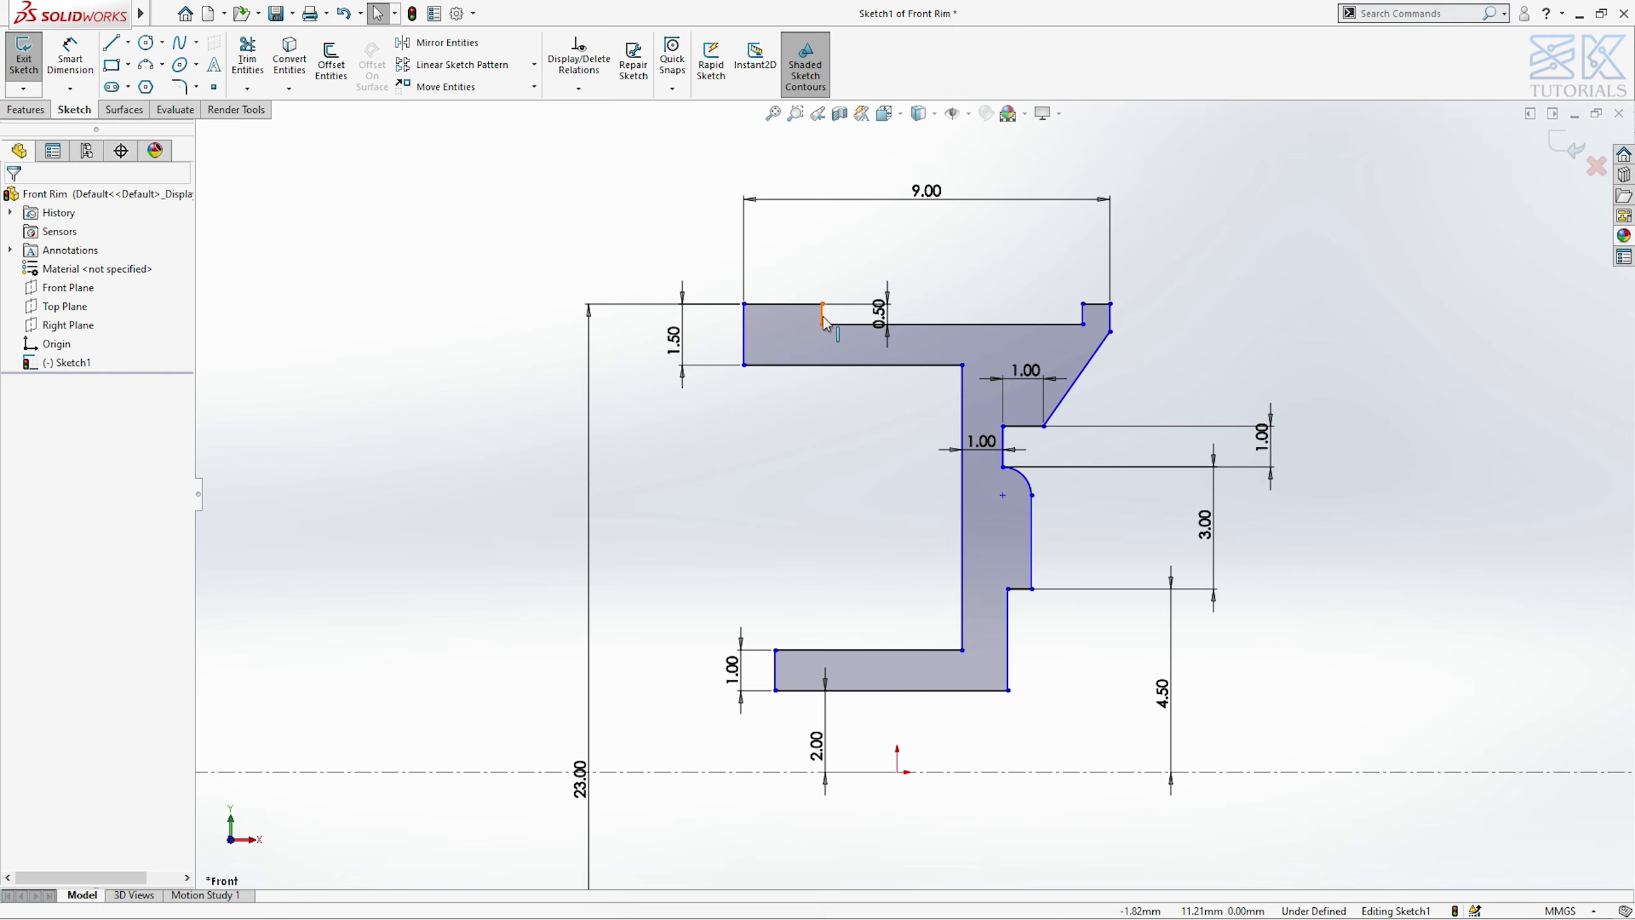
# - Make the left lip's inner and top edges, the right lip's top and outer edges, and the short step edge equal in length
pyautogui.click(822, 317)
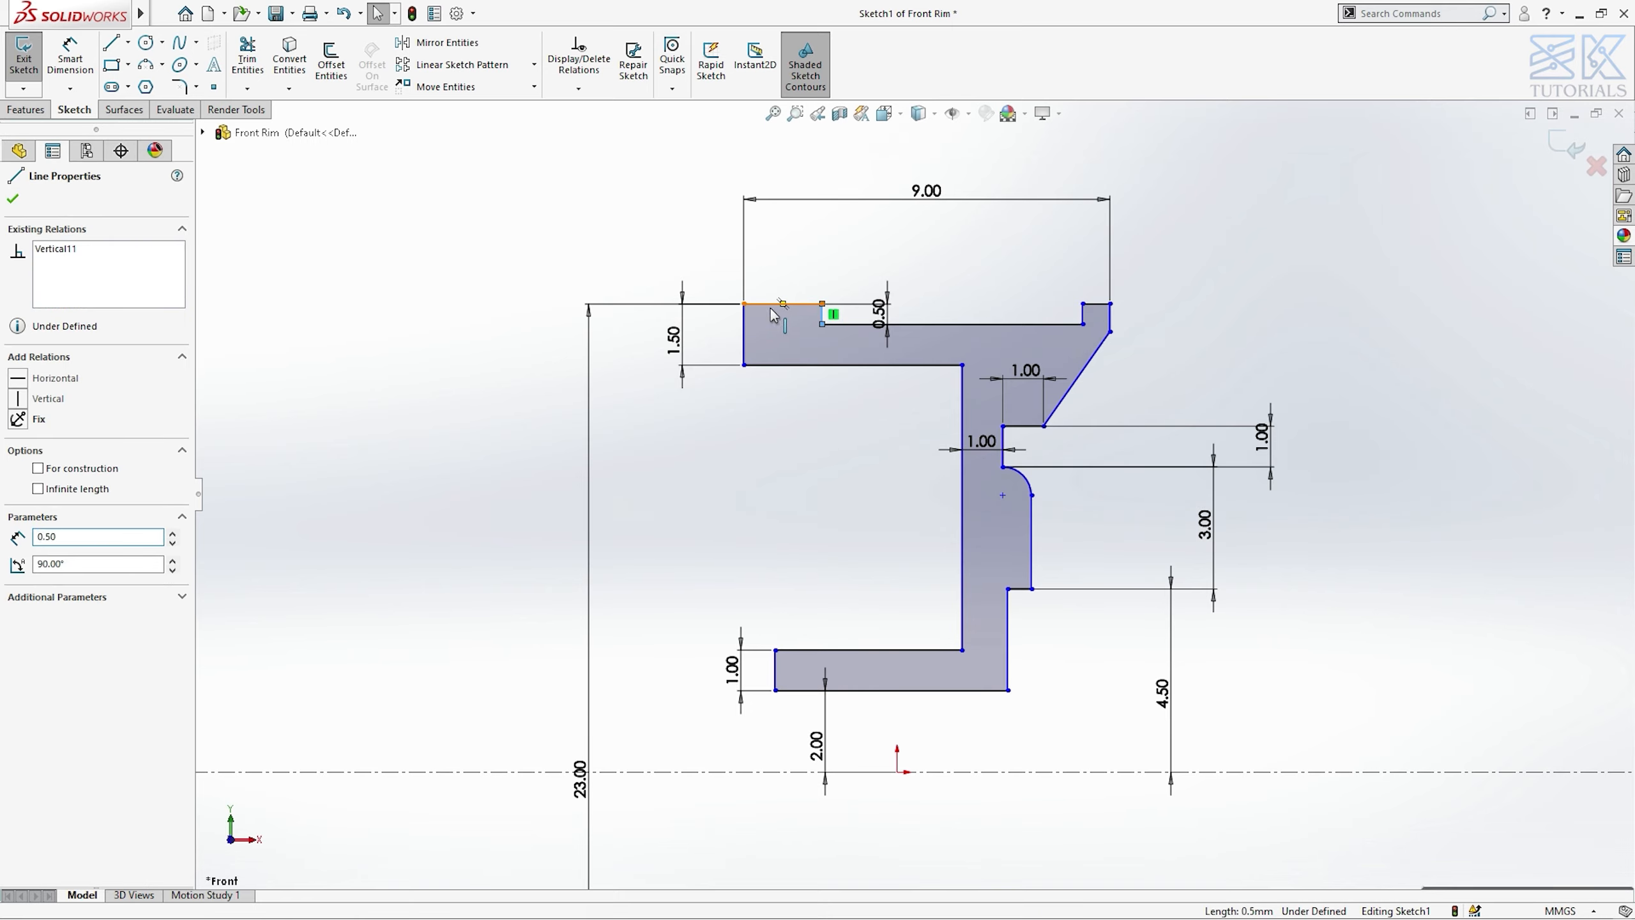
pyautogui.click(772, 305)
pyautogui.keyDown('ctrl'); pyautogui.click(1097, 304); pyautogui.keyUp('ctrl')
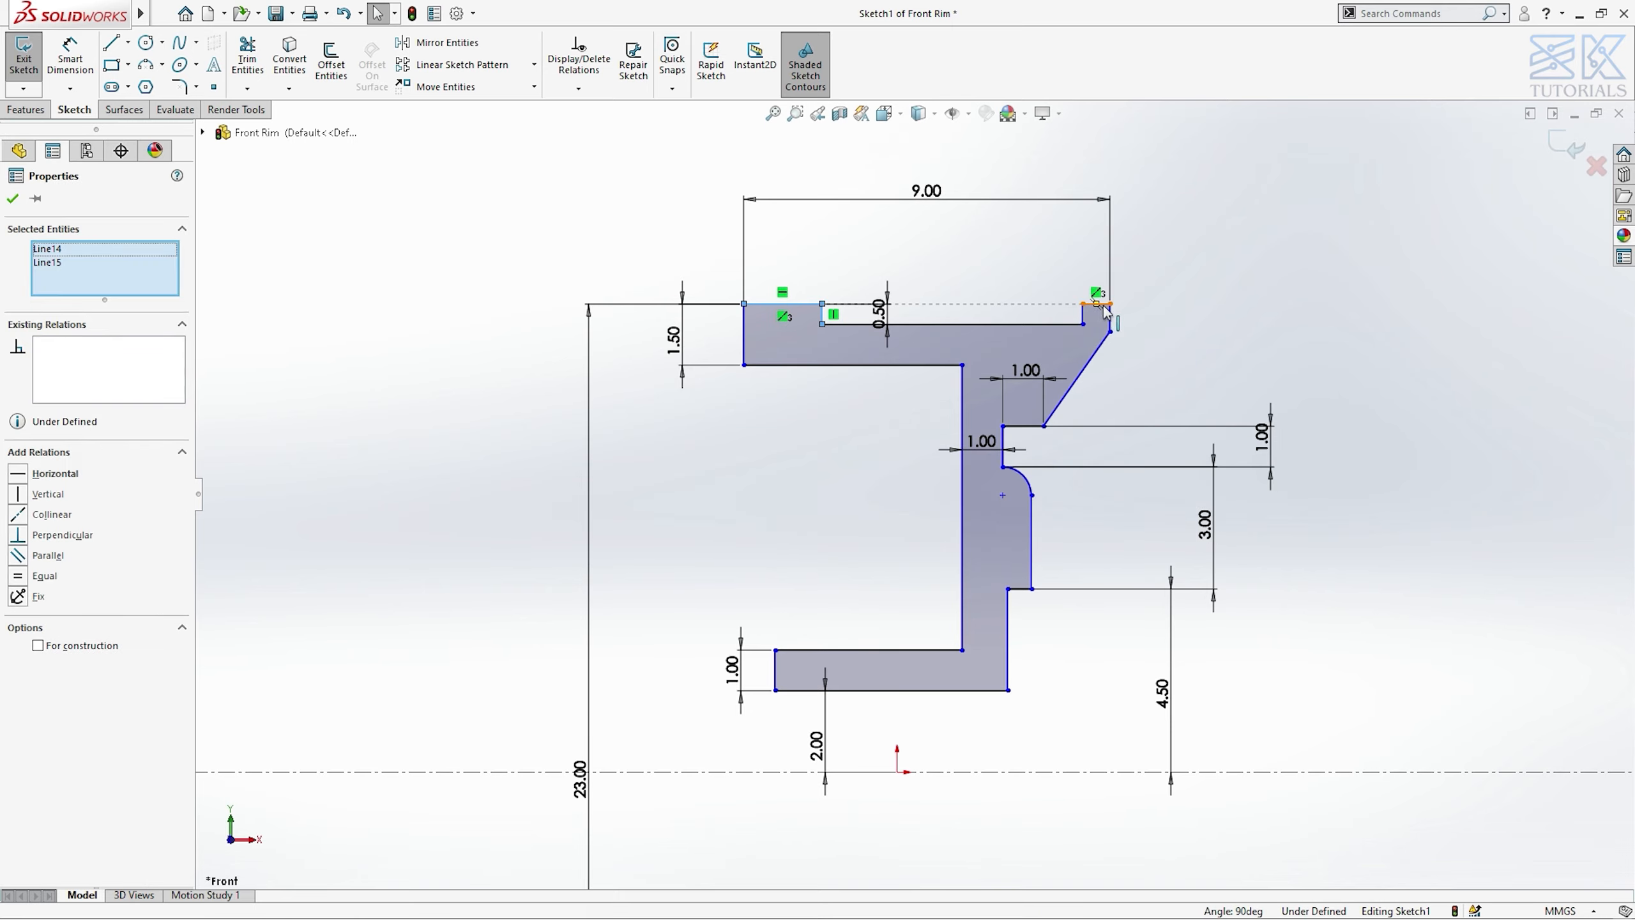
pyautogui.keyDown('ctrl'); pyautogui.click(1083, 318); pyautogui.keyUp('ctrl')
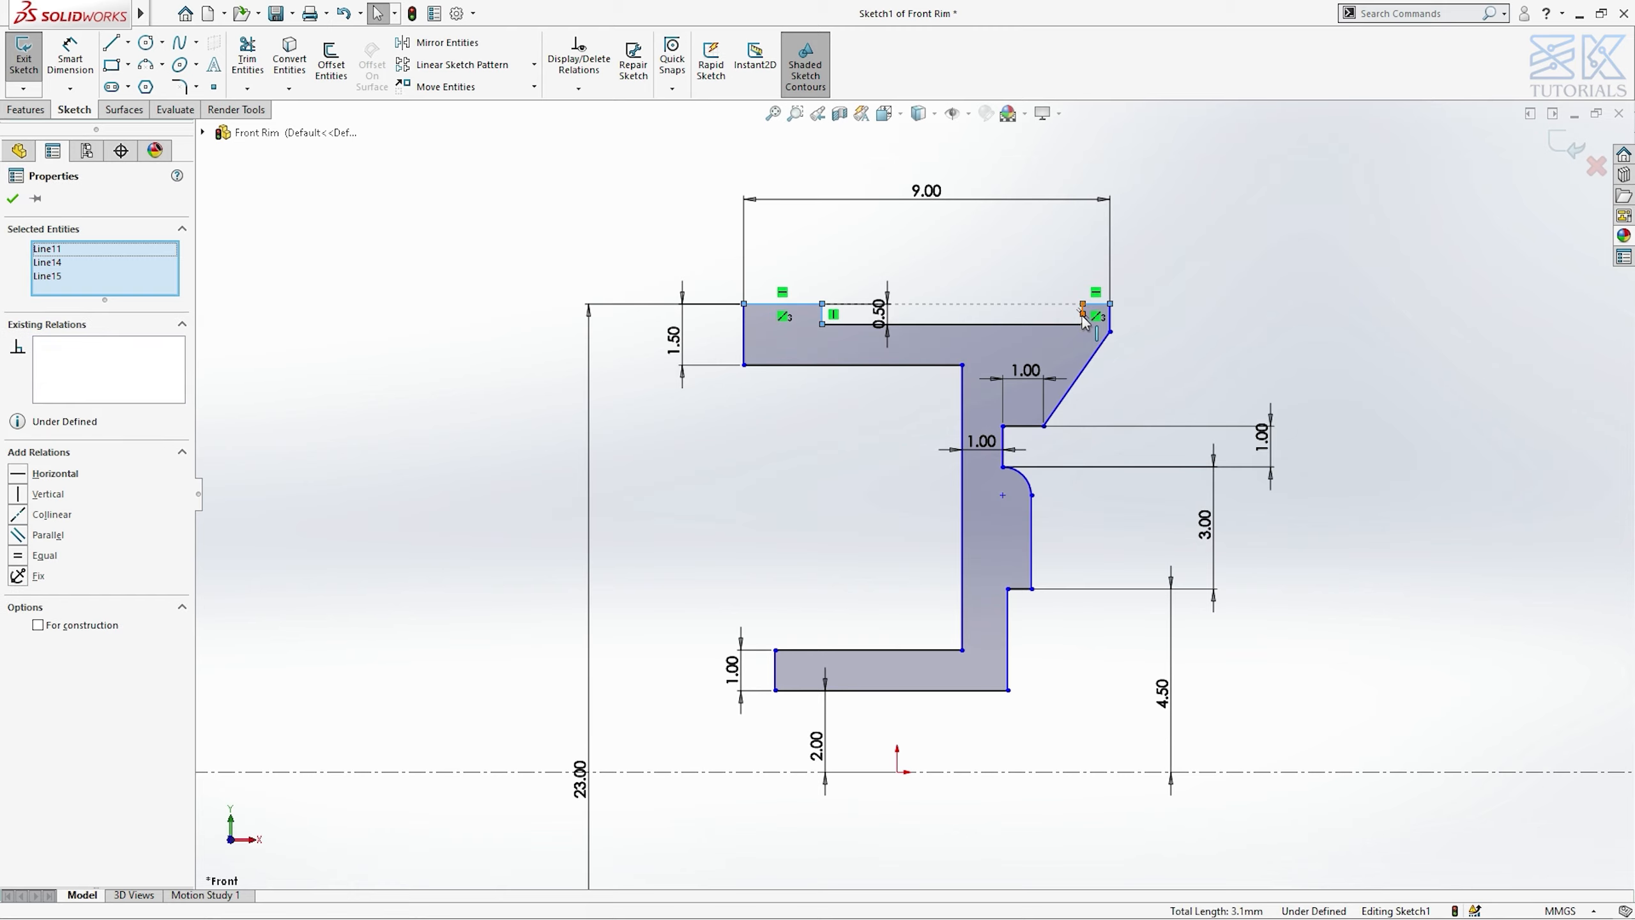
pyautogui.keyDown('ctrl'); pyautogui.click(1111, 321); pyautogui.keyUp('ctrl')
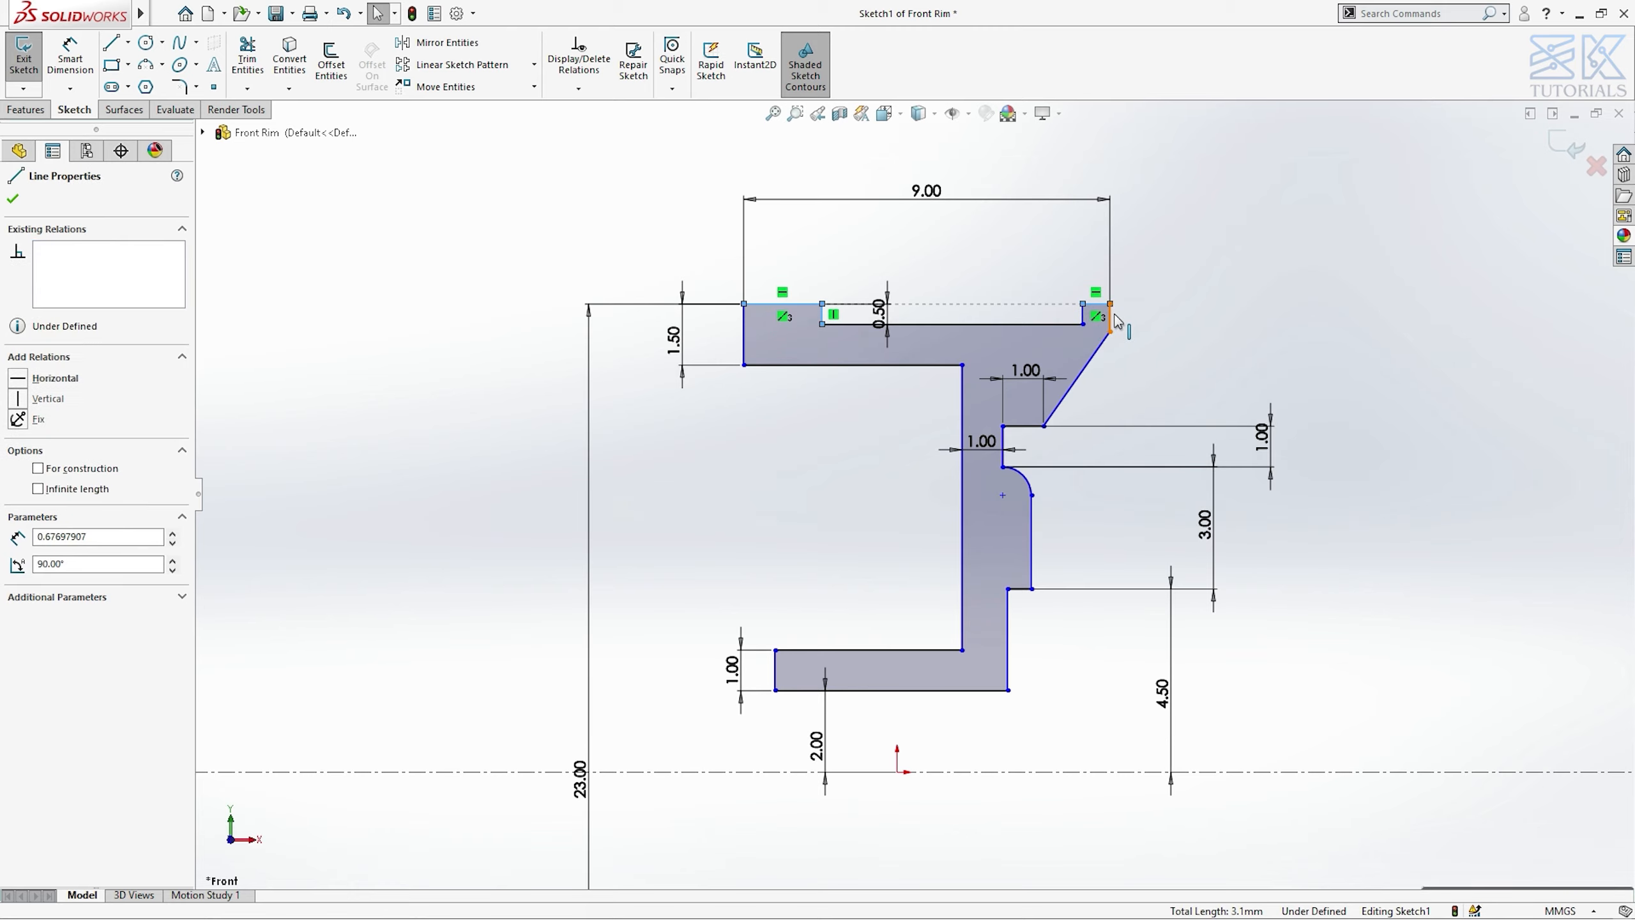
pyautogui.keyDown('ctrl'); pyautogui.click(1018, 591); pyautogui.keyUp('ctrl')
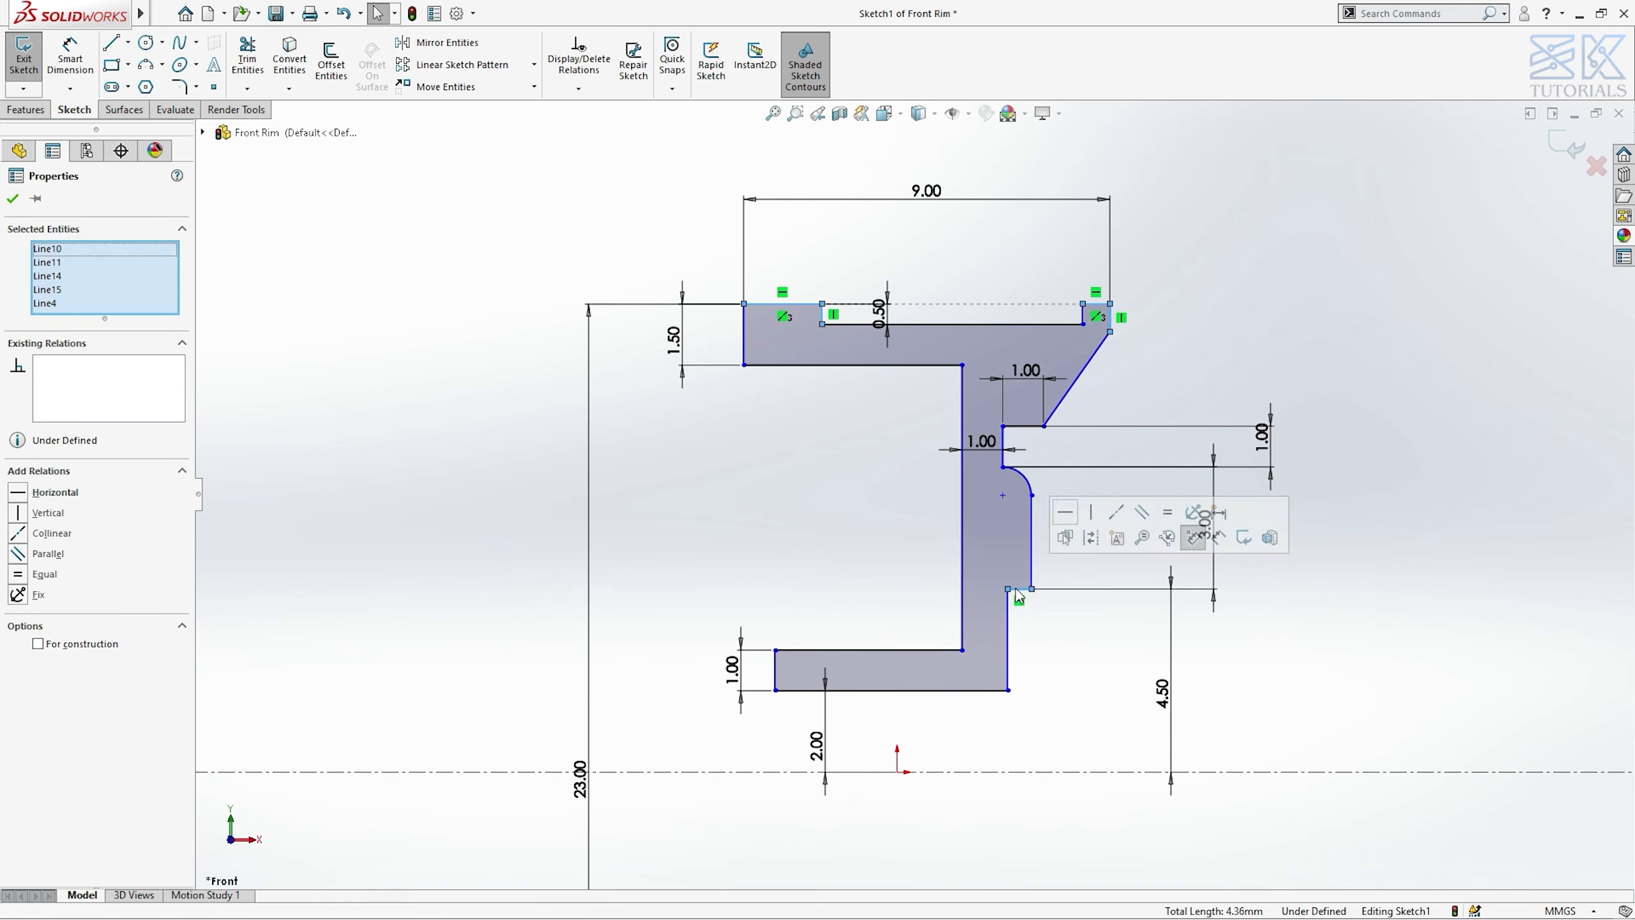
pyautogui.click(1164, 514)
pyautogui.click(1241, 326)
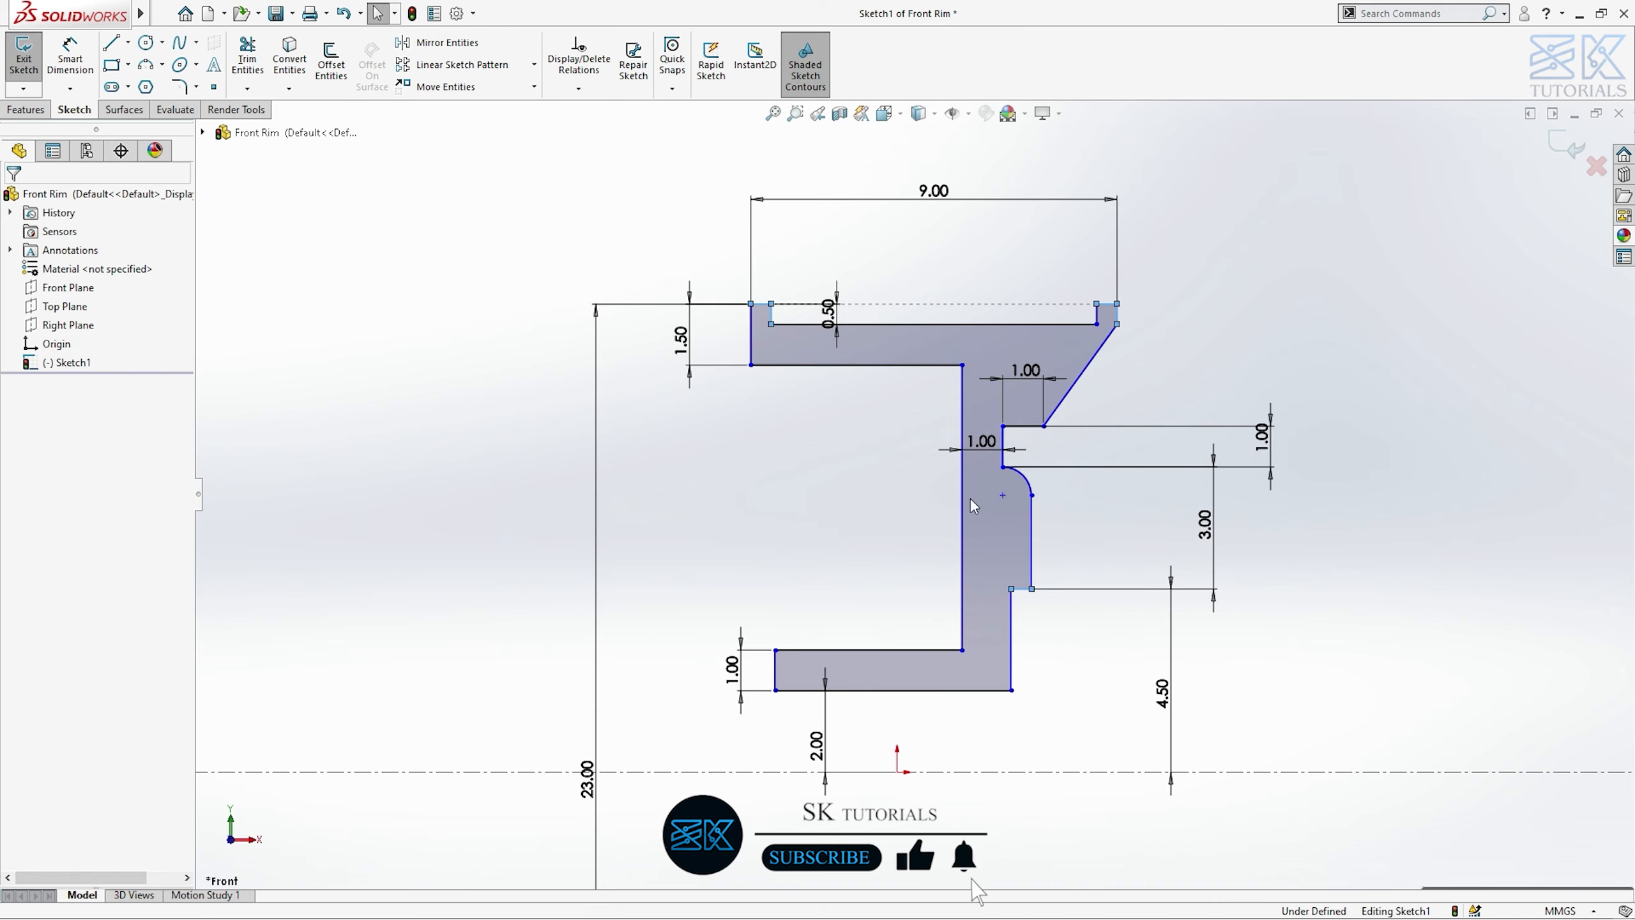
# - Make the foot's left end edge collinear with the left lip's outer vertical edge
pyautogui.click(776, 670)
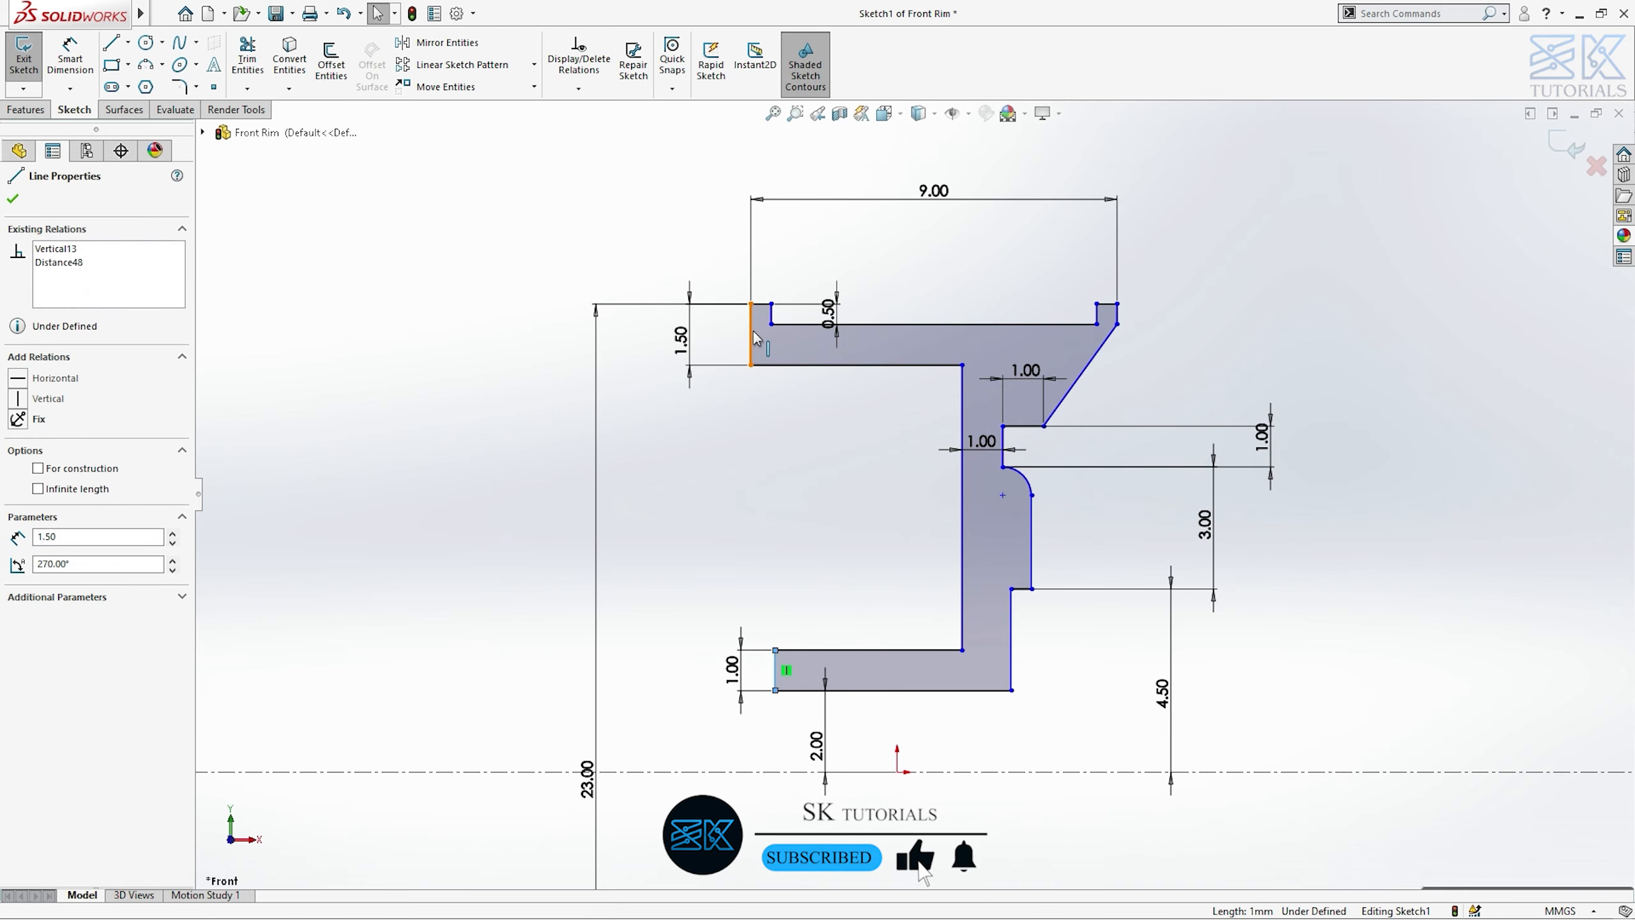
pyautogui.keyDown('ctrl'); pyautogui.click(752, 329); pyautogui.keyUp('ctrl')
pyautogui.click(931, 278)
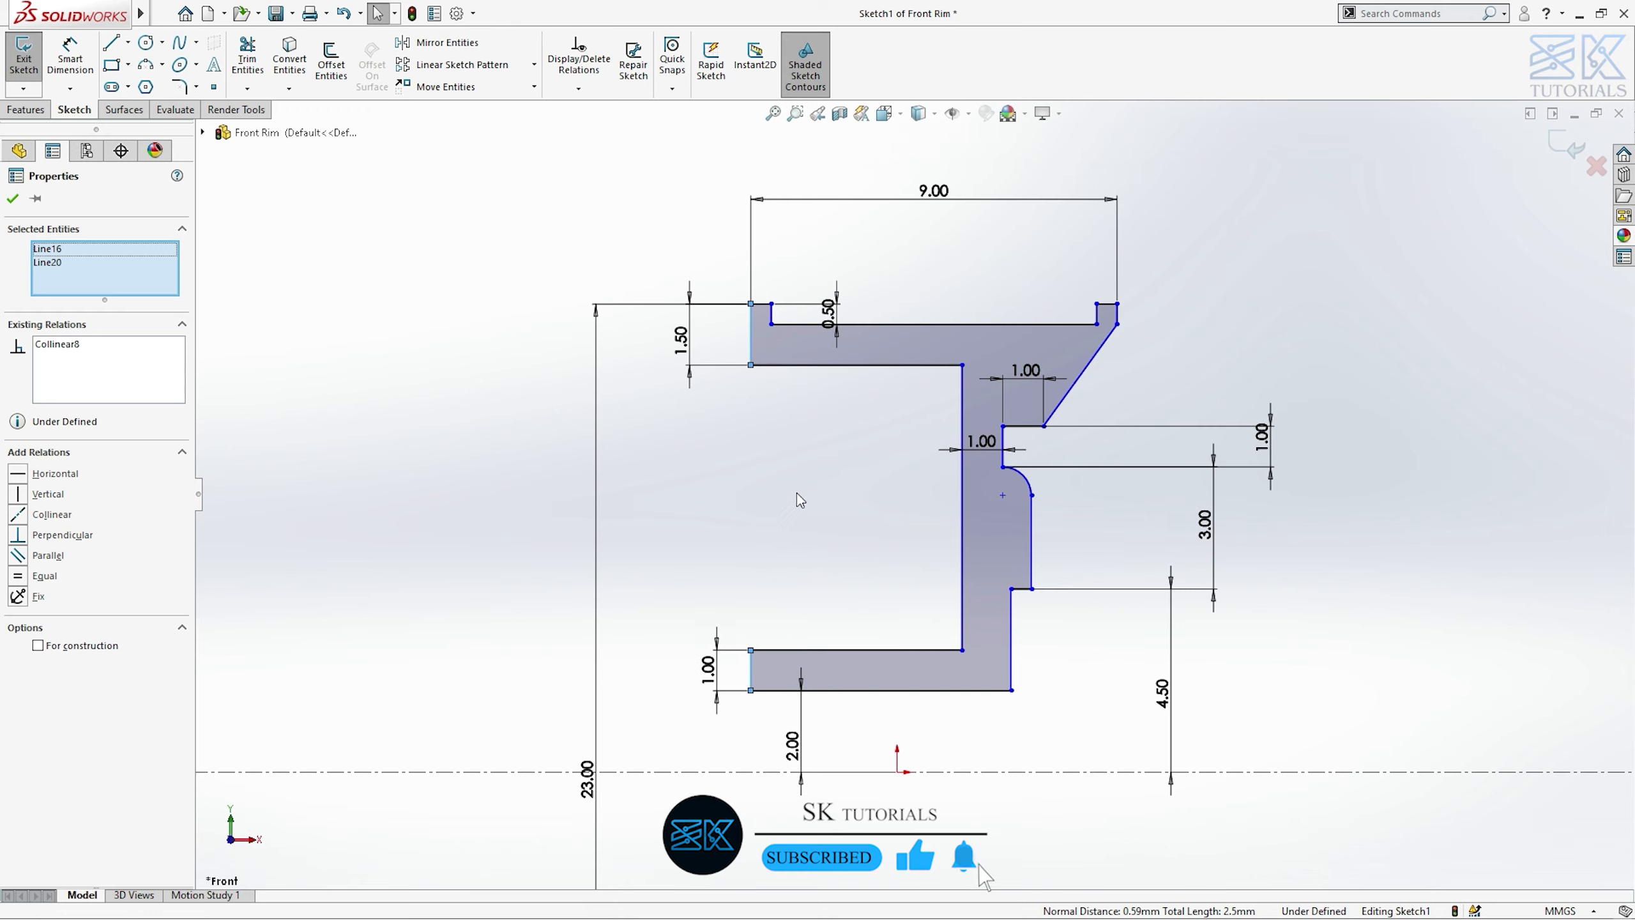
pyautogui.click(797, 493)
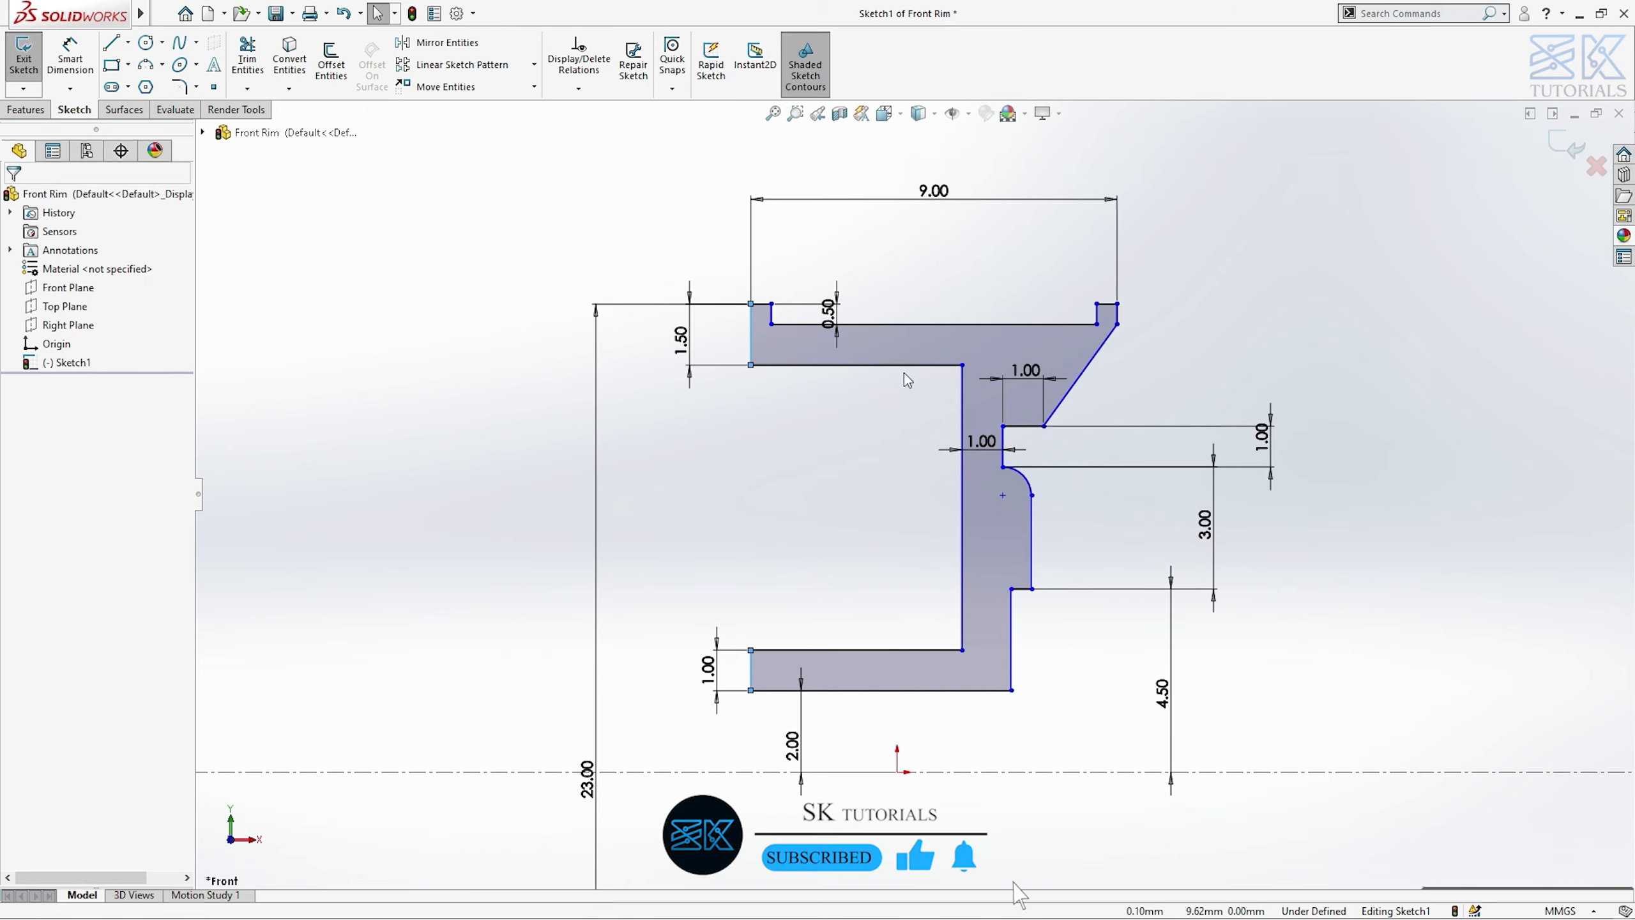
# - Align the midpoint of the long horizontal edge between the lips vertically with the origin
pyautogui.click(933, 326)
pyautogui.click(898, 774)
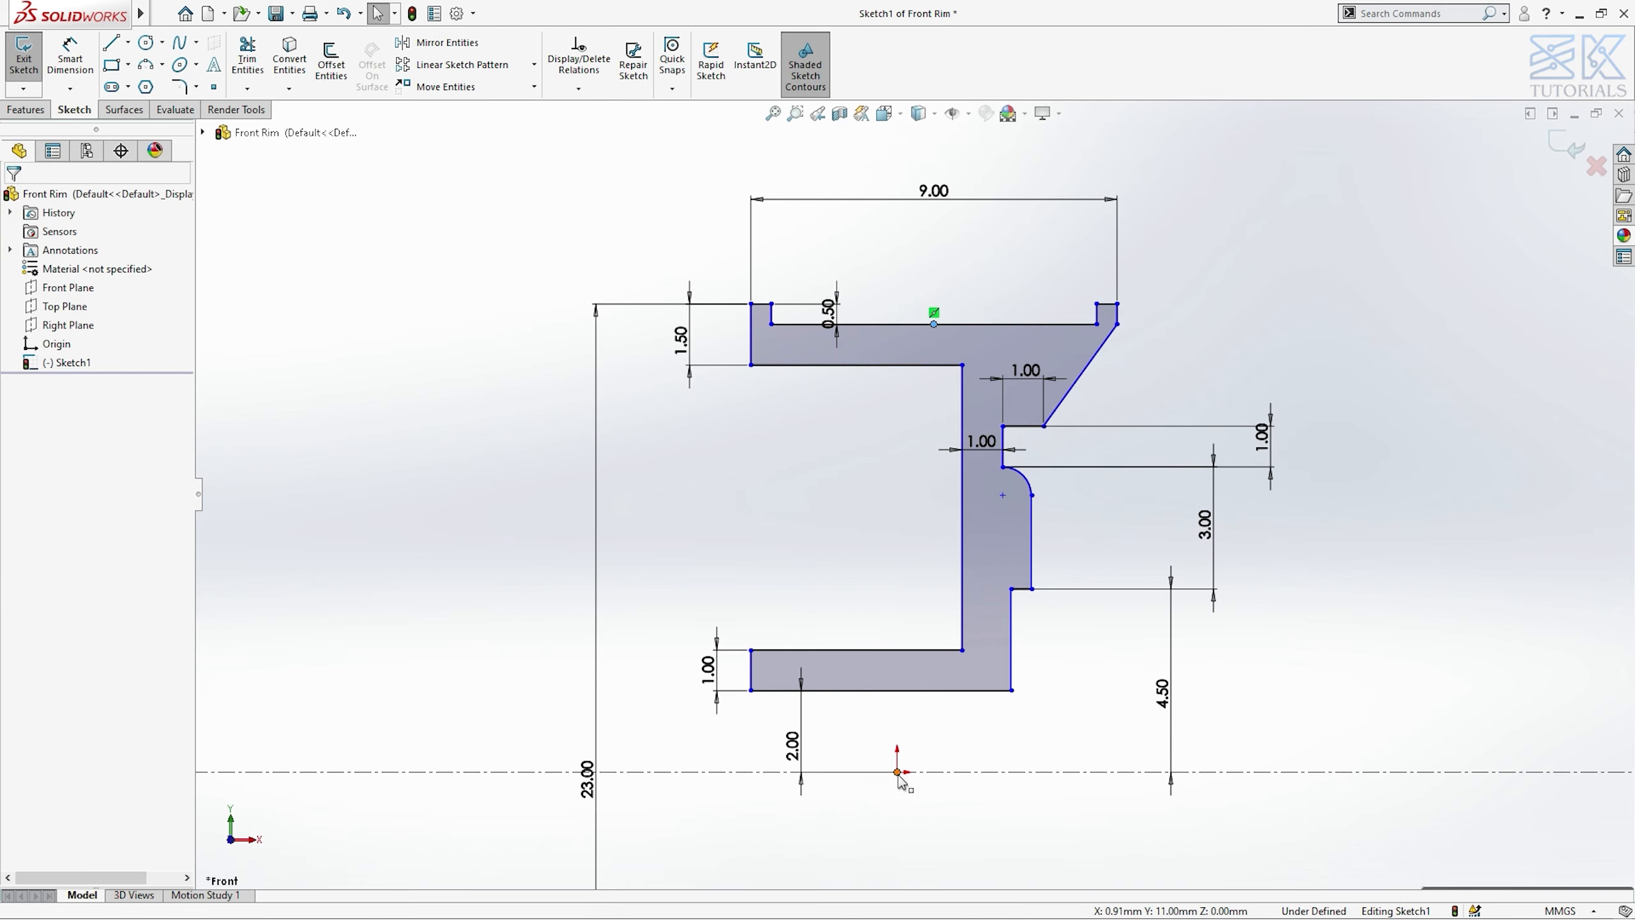
pyautogui.keyDown('ctrl'); pyautogui.click(898, 772); pyautogui.keyUp('ctrl')
pyautogui.click(974, 705)
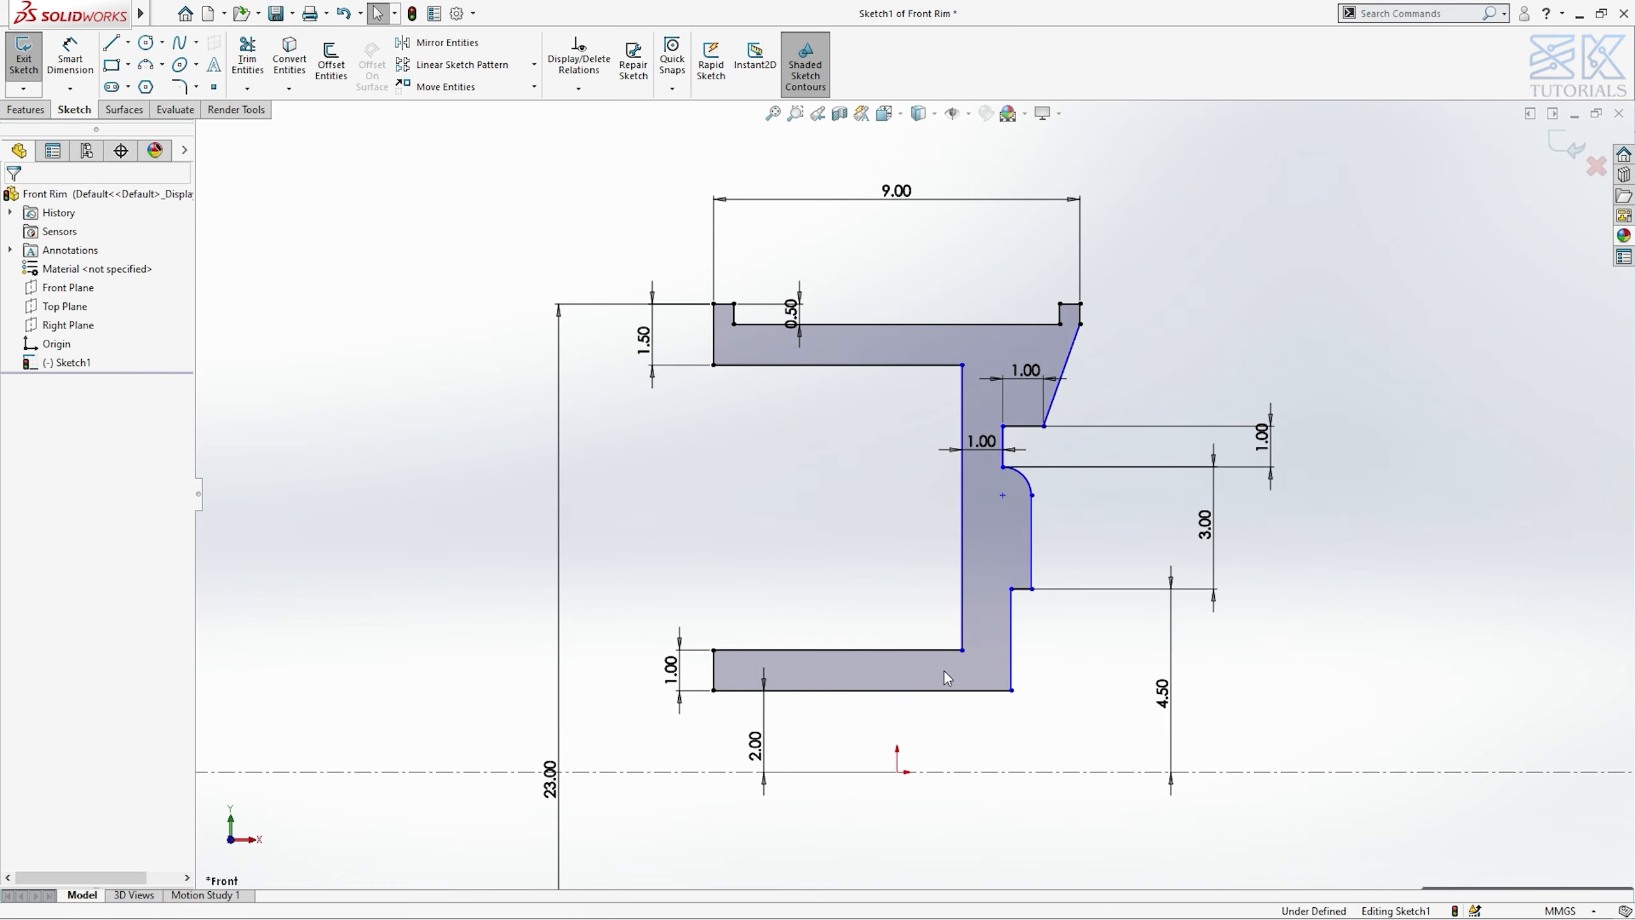
# - Dimension the horizontal distance from the short vertical edge above the arc to the right lip's outer edge at 3 mm
pyautogui.press('d')
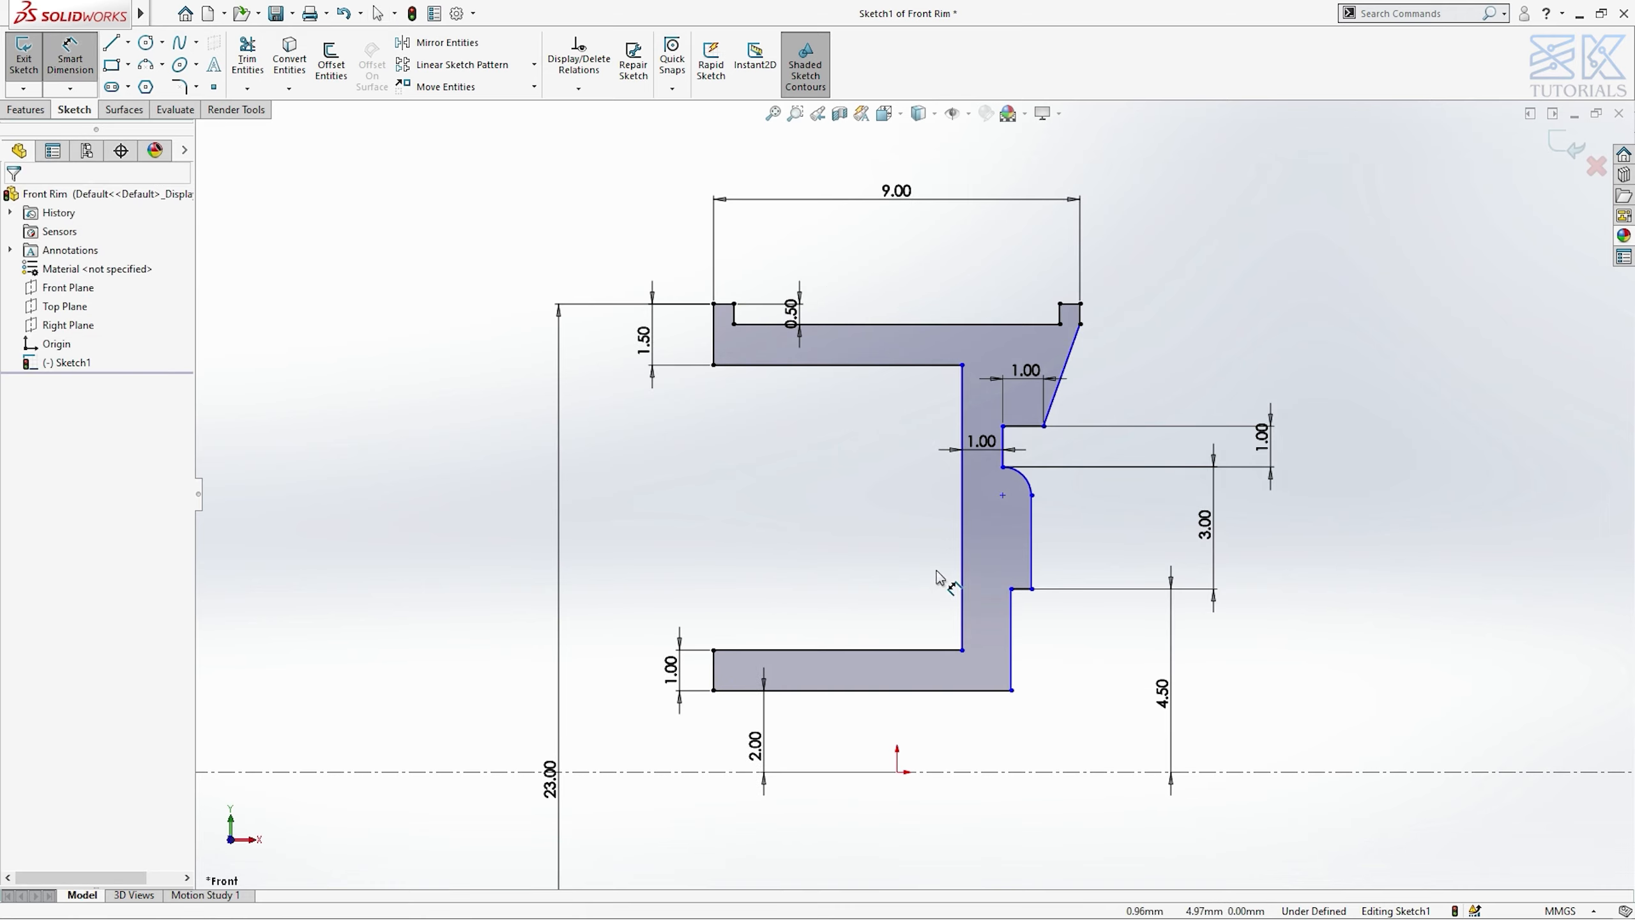
pyautogui.click(1004, 446)
pyautogui.click(1081, 315)
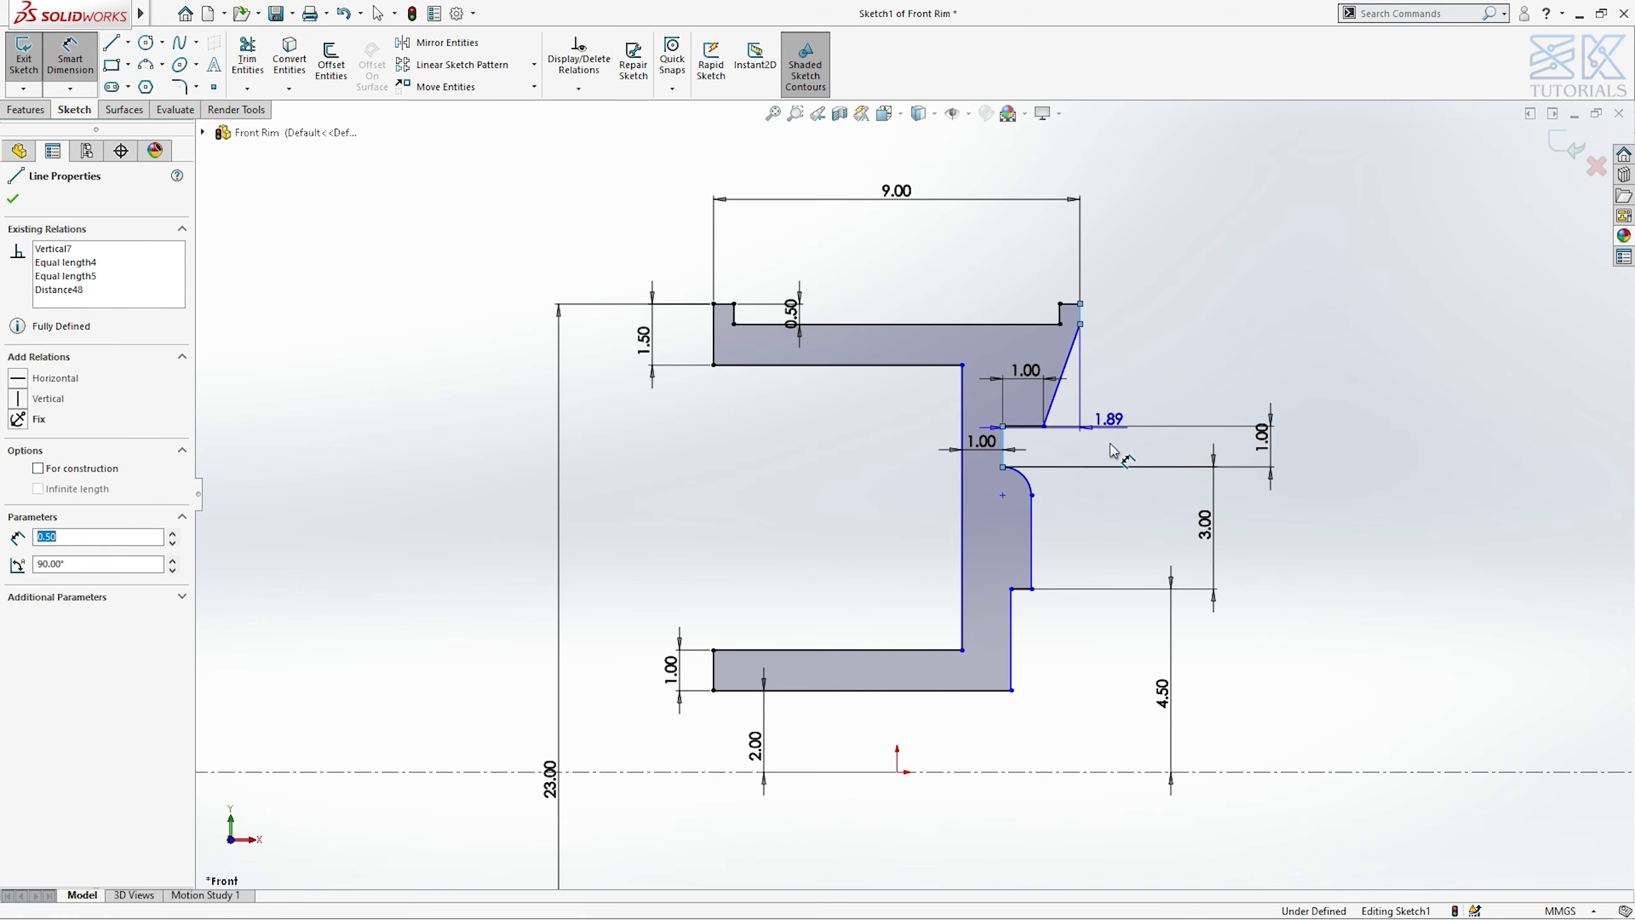
pyautogui.click(1115, 457)
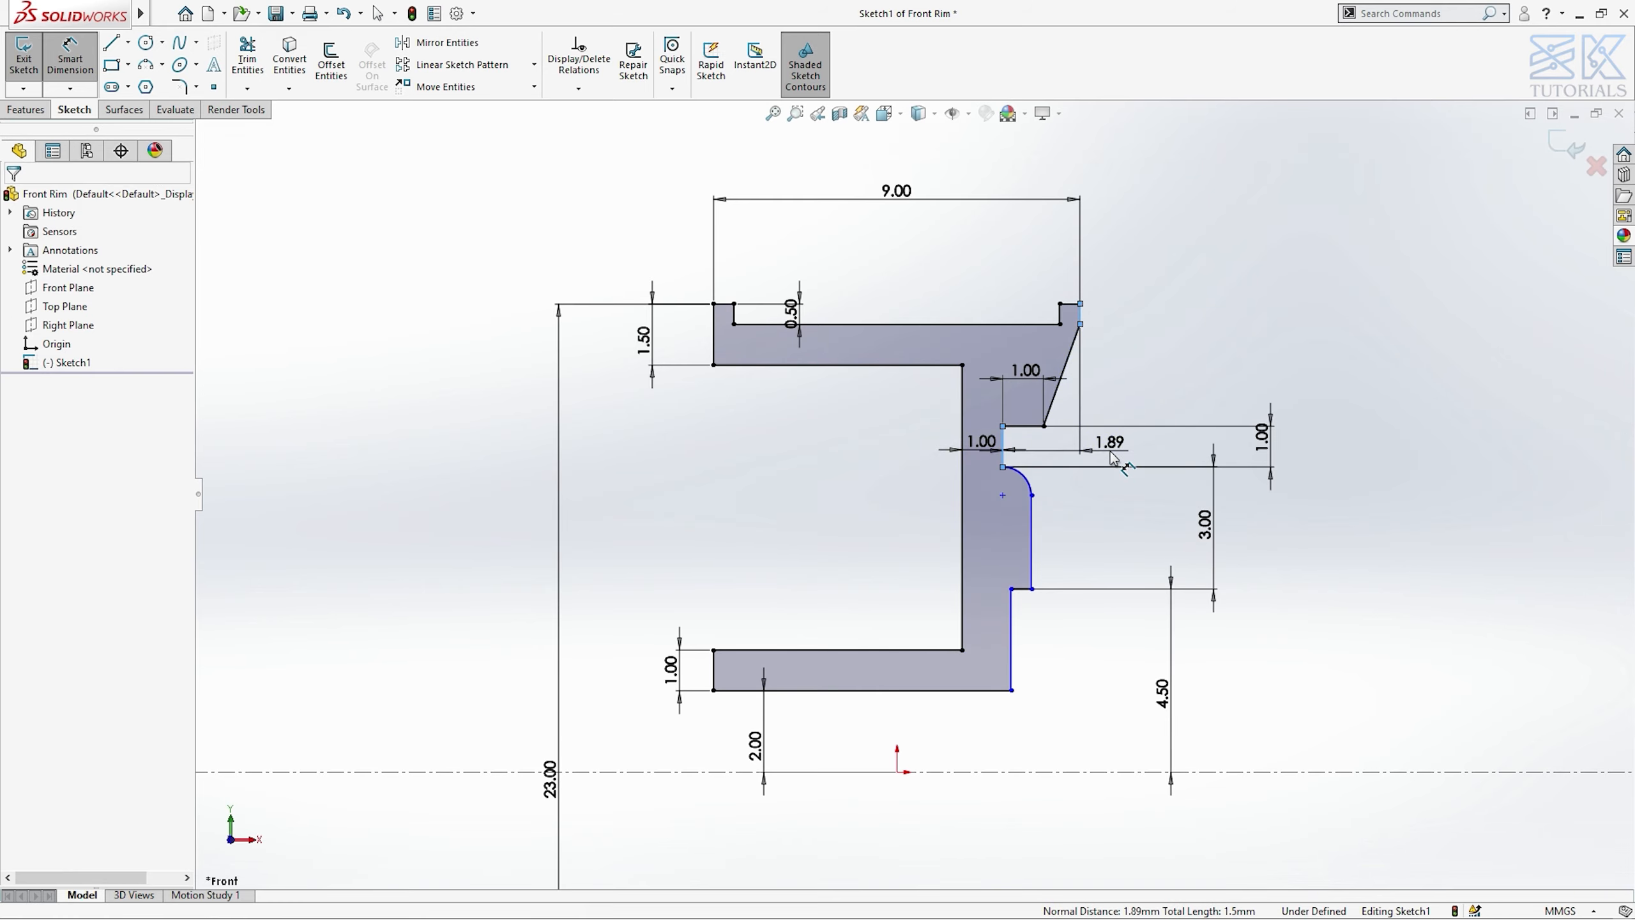
pyautogui.press('Return')
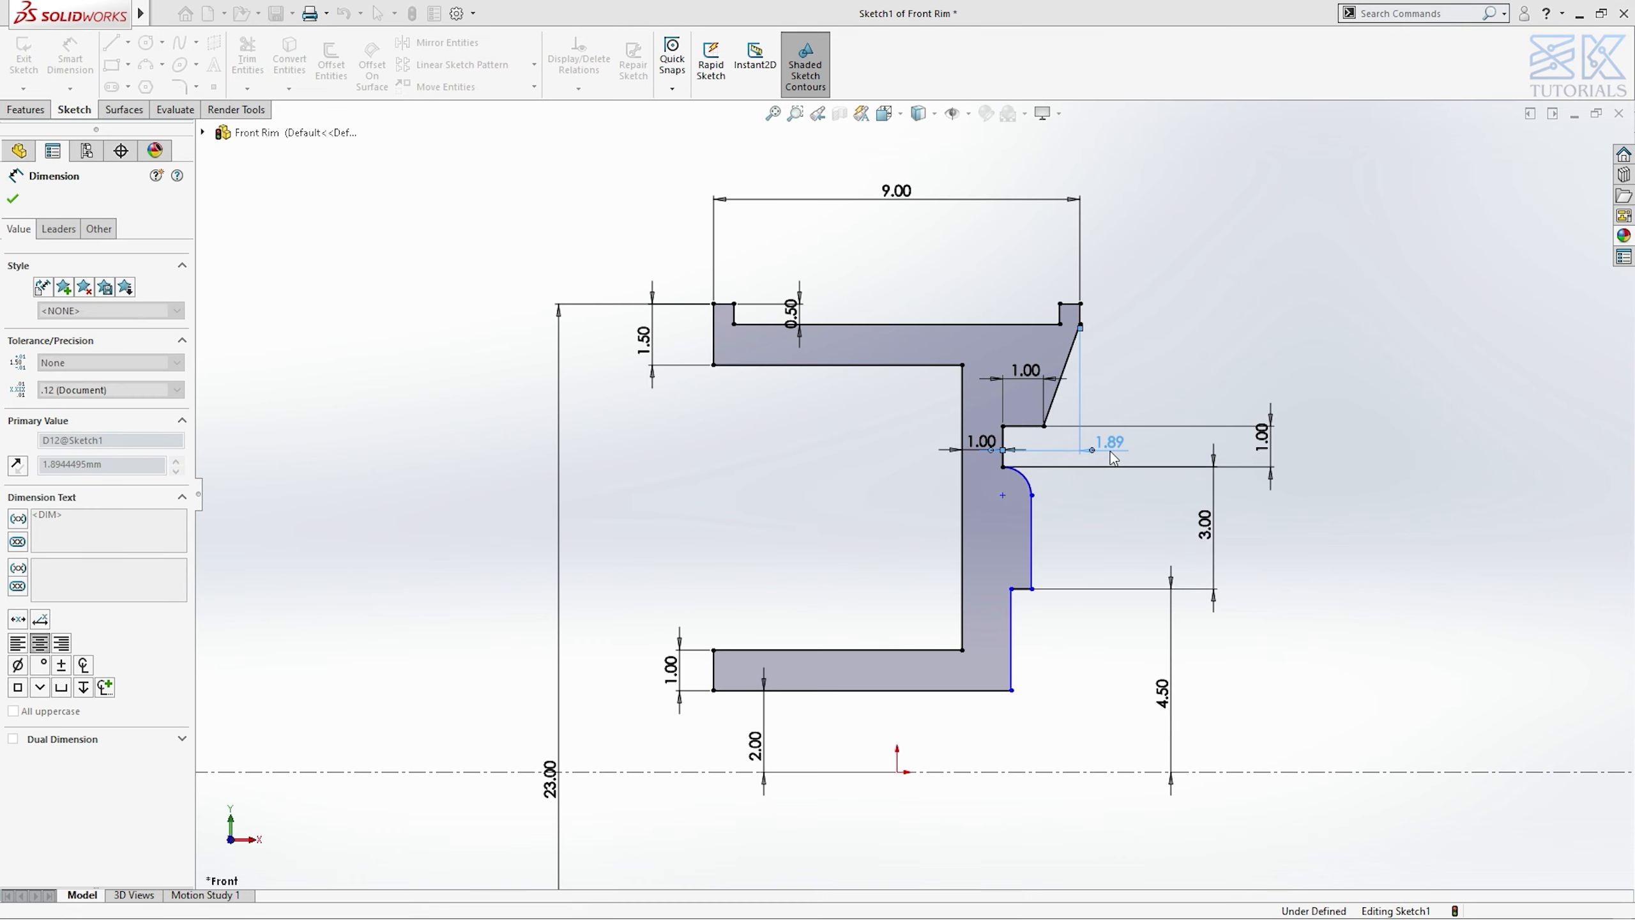
# - Dimension the horizontal distance from the right lip's outer edge to the vertical edge below the arc at 2 mm
pyautogui.click(1081, 315)
pyautogui.click(986, 547)
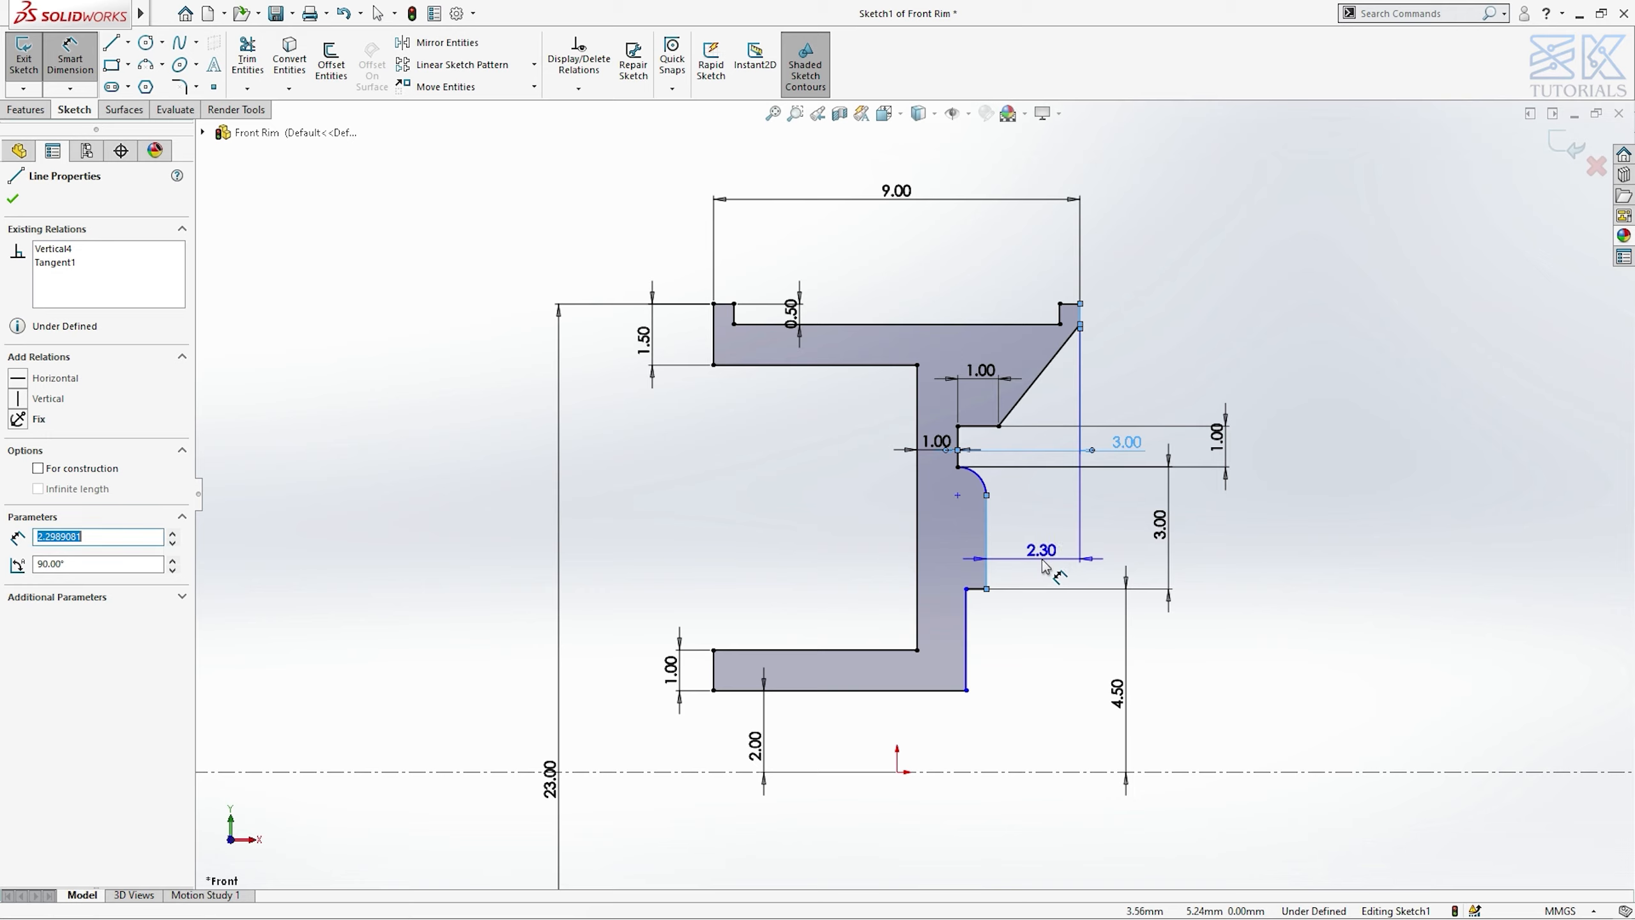
pyautogui.click(1033, 564)
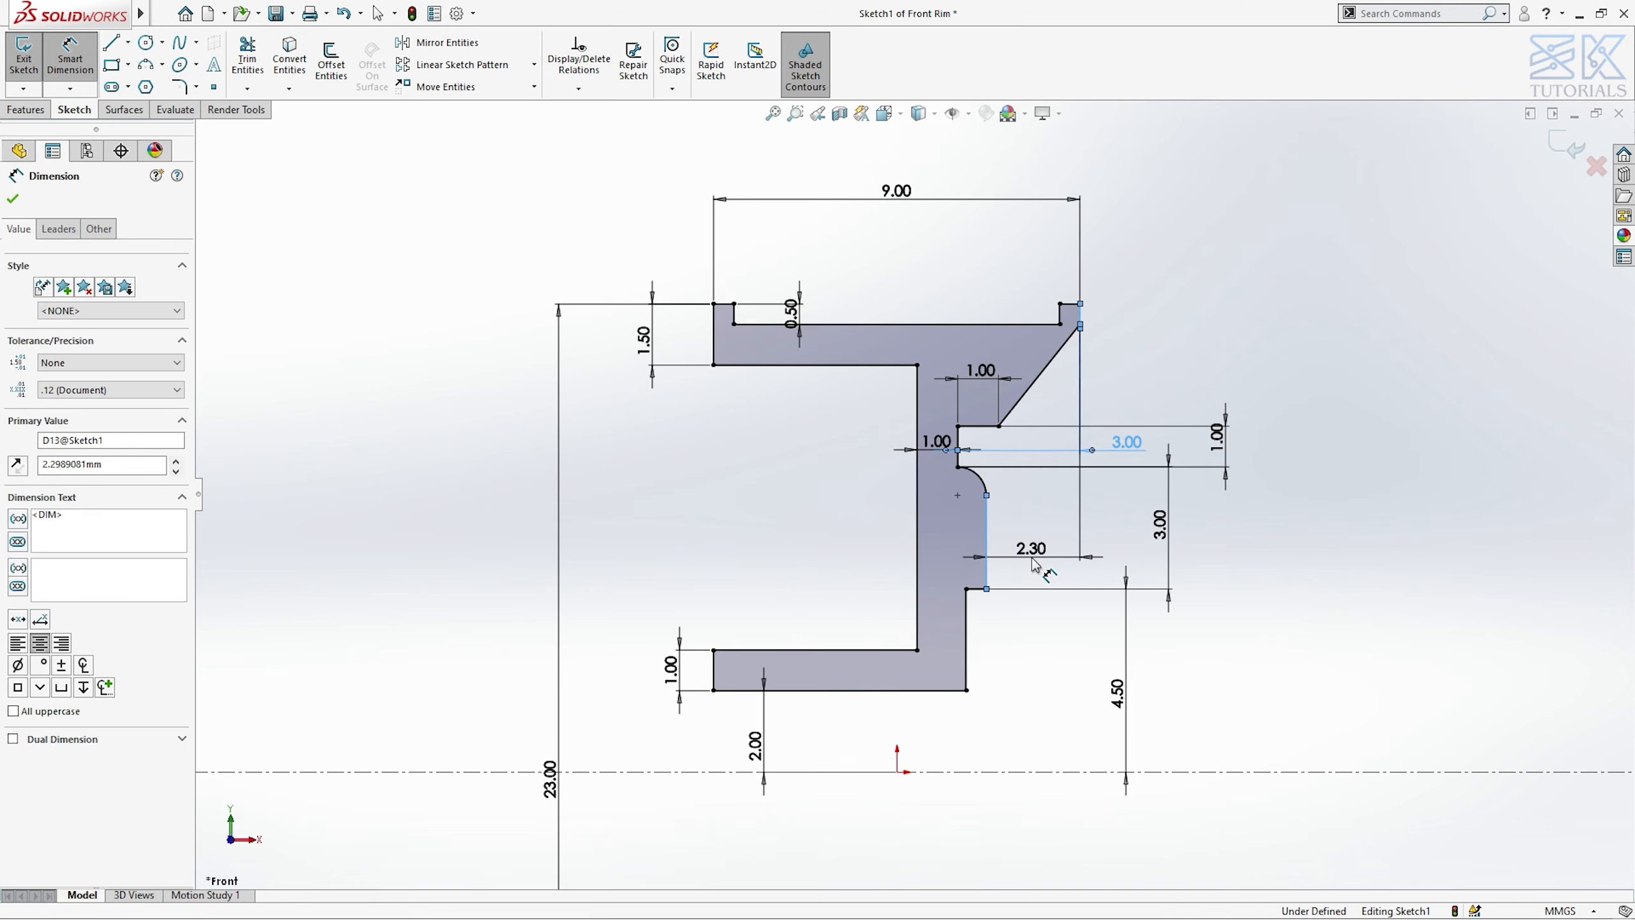
pyautogui.press('Return')
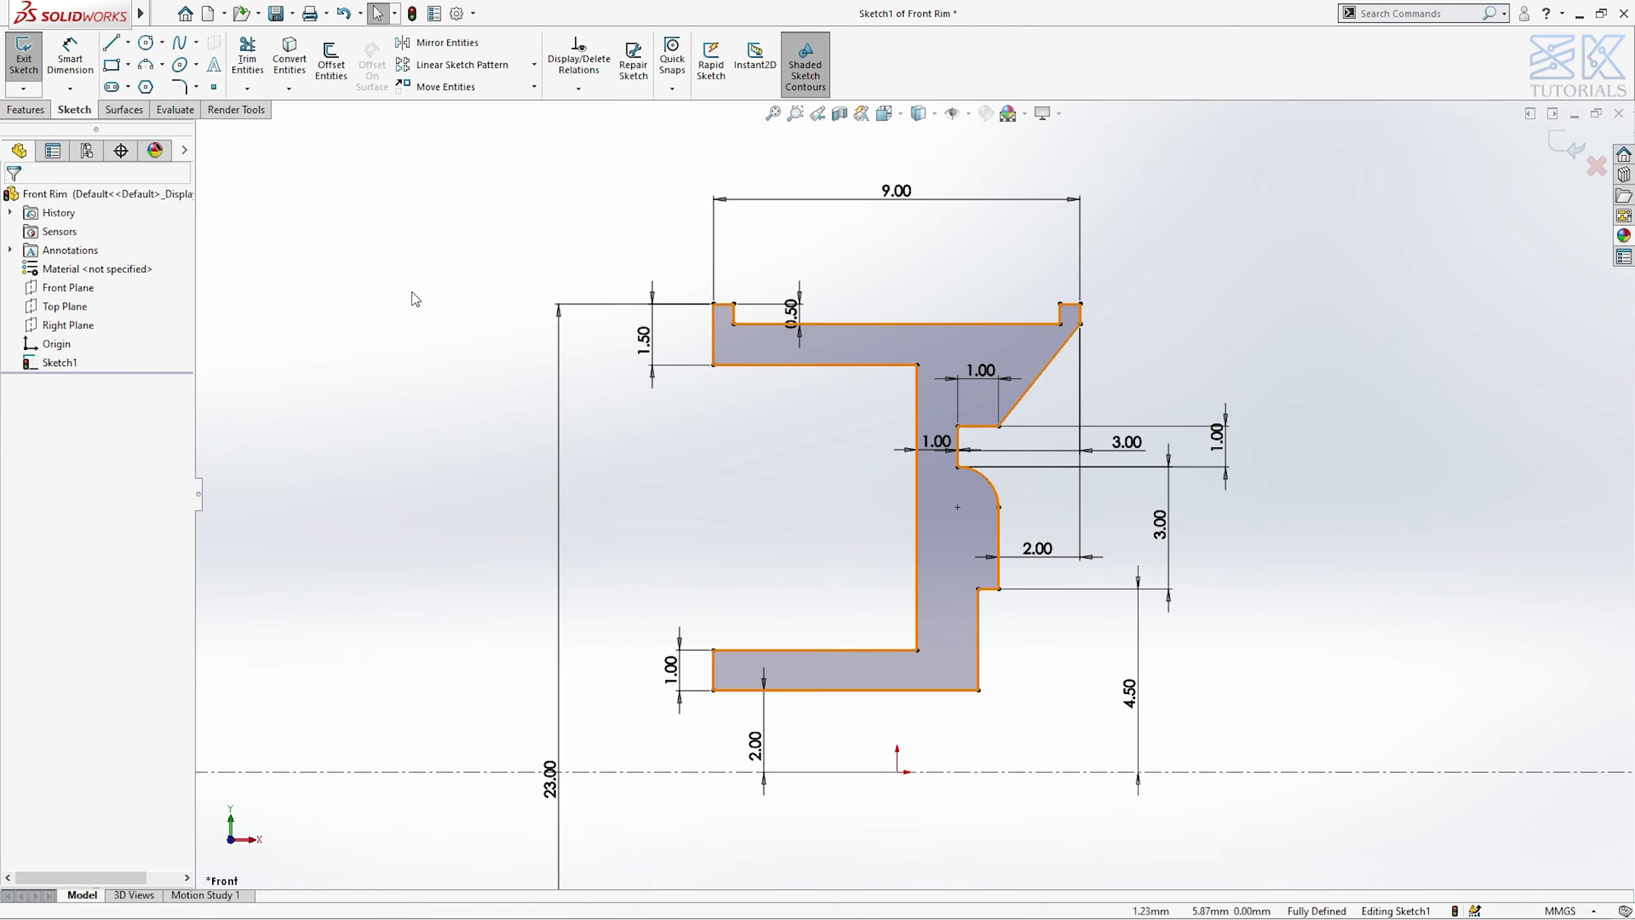
# - Revolve the profile 360 degrees about the horizontal centerline and show the solid in isometric view
pyautogui.click(18, 111)
pyautogui.click(87, 58)
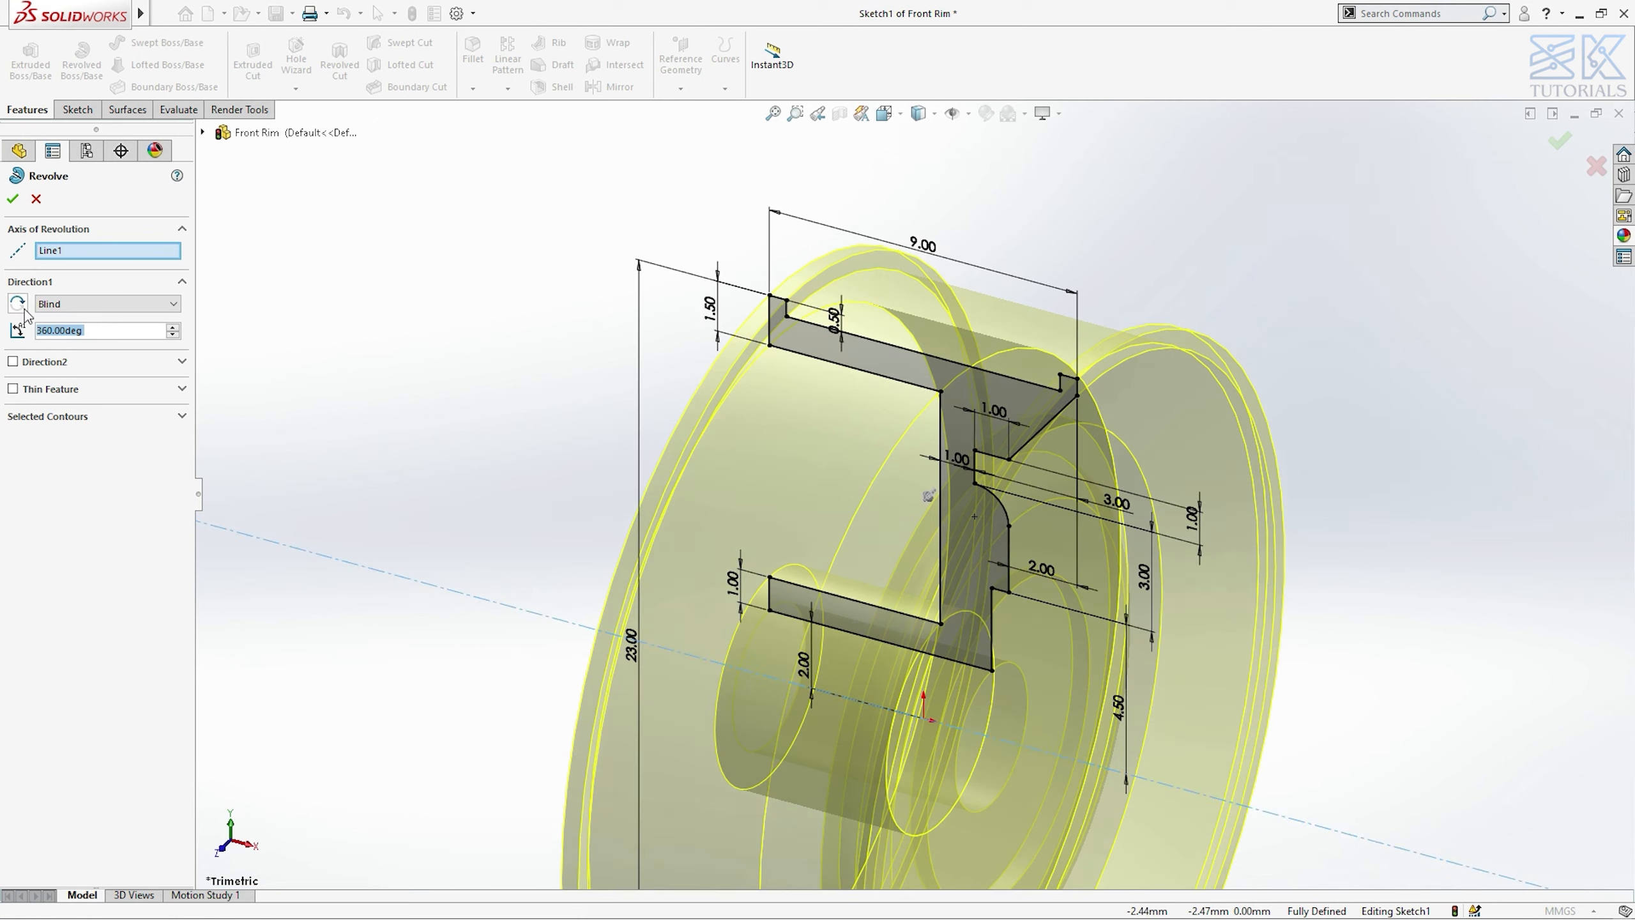
pyautogui.click(12, 201)
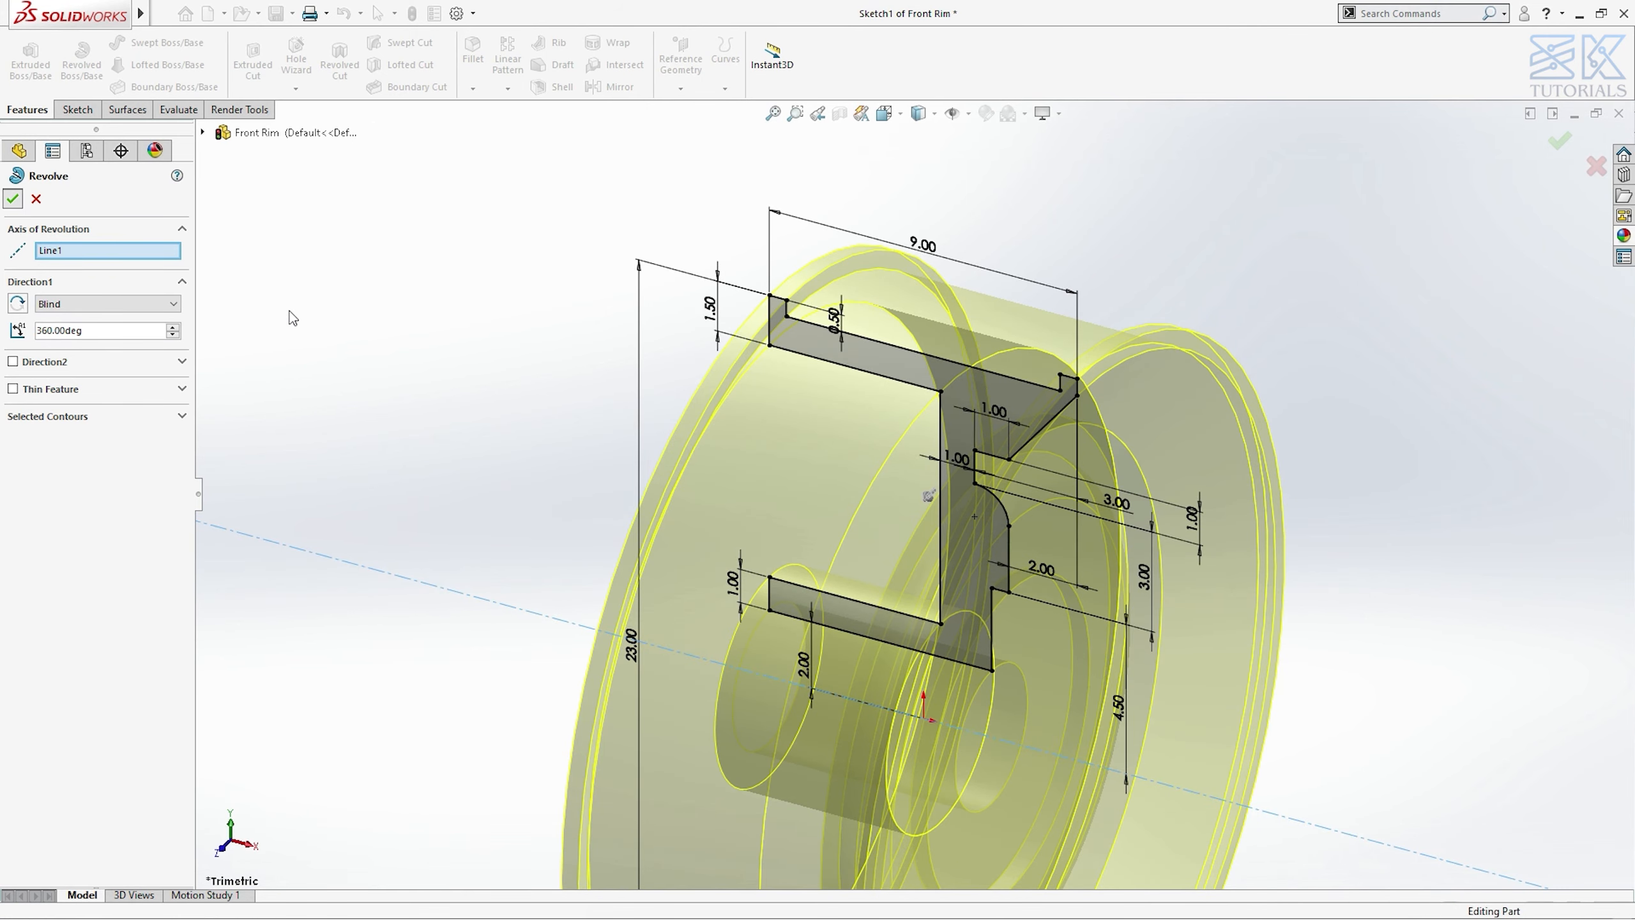
pyautogui.hotkey('ctrl', '7')
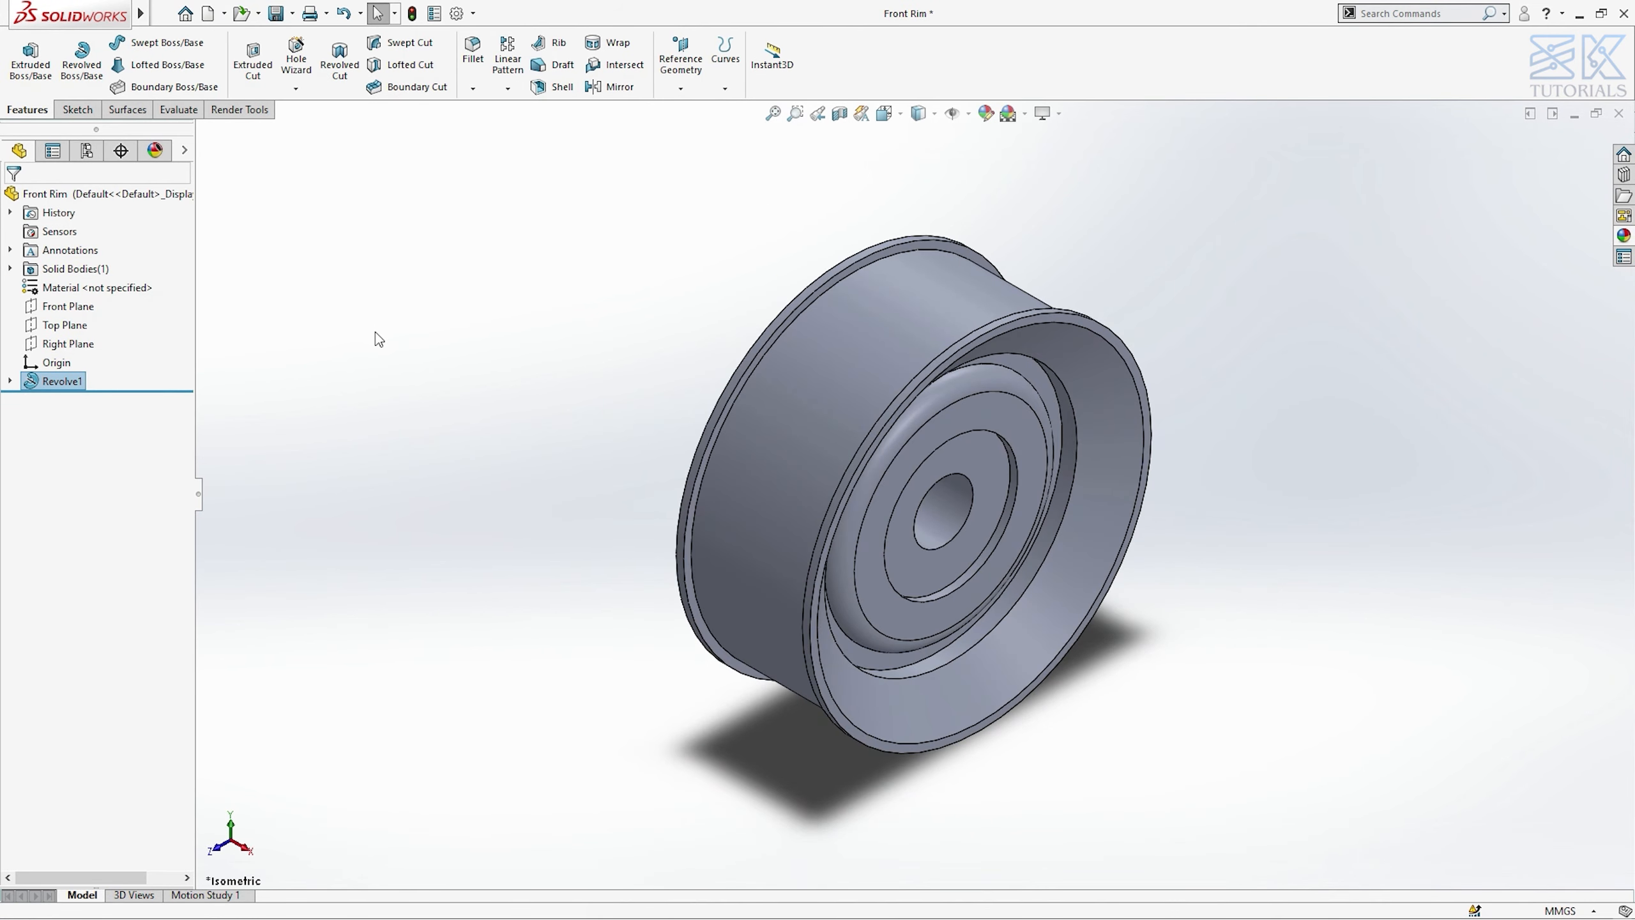
# - Start a sketch on the flat ring face inside the rim and convert the ring's outer and inner circular edges into sketch circles
pyautogui.click(1046, 387)
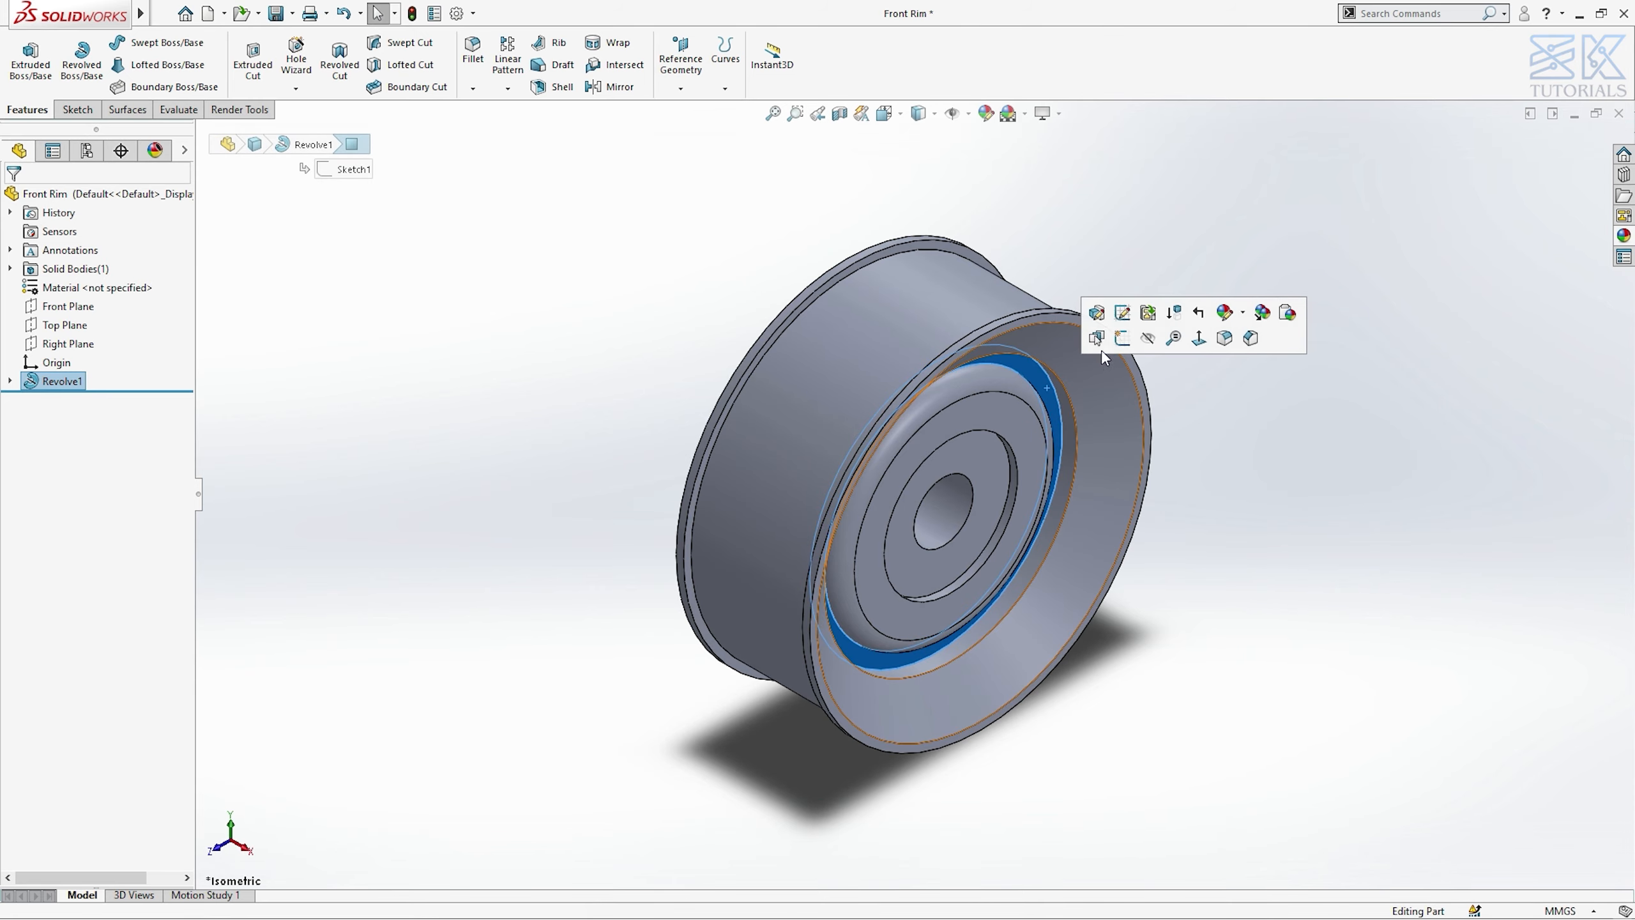
pyautogui.click(1118, 347)
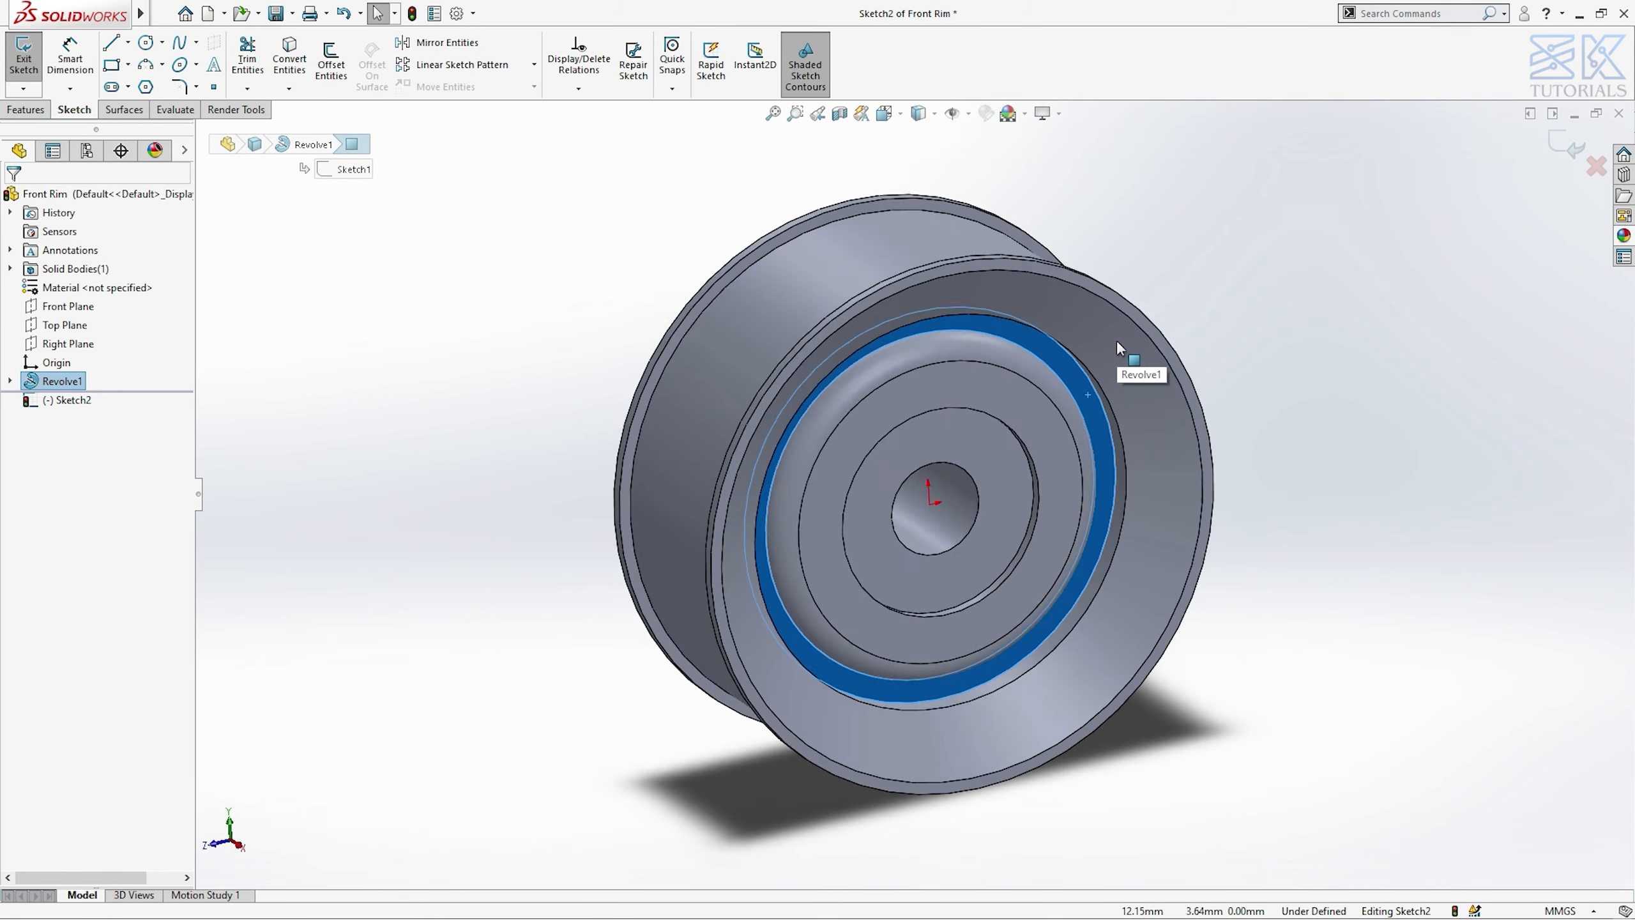
pyautogui.click(289, 58)
pyautogui.click(772, 334)
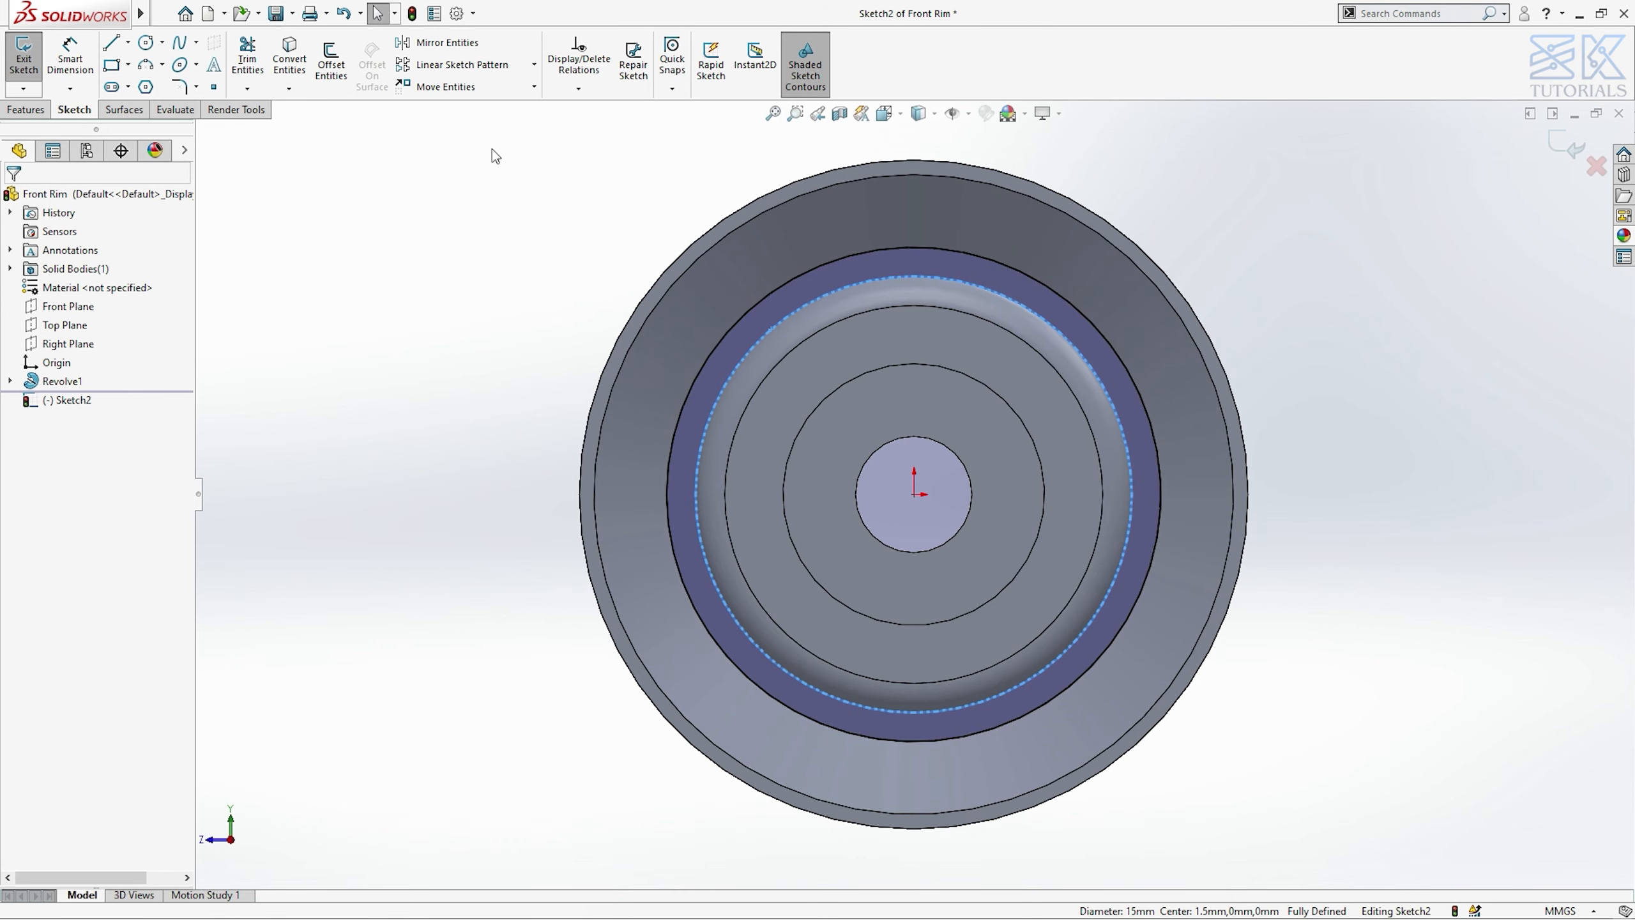
pyautogui.click(303, 61)
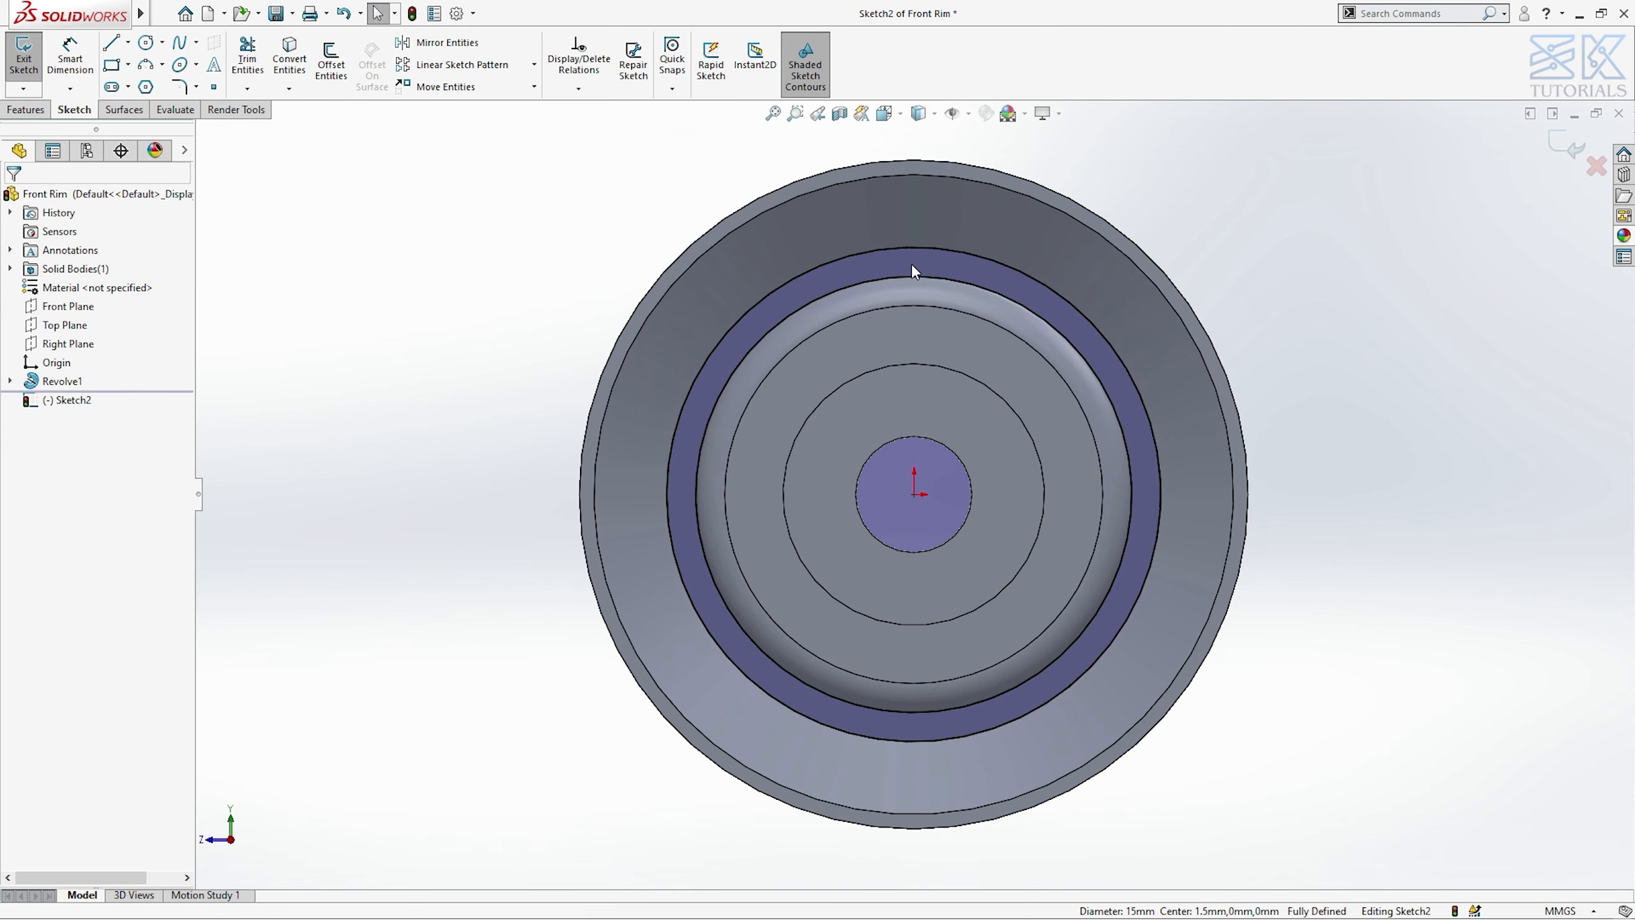
# - Sketch two chords across the outer circle: a vertical line about 2.8 mm left of the origin and a horizontal line about 1.9 mm above it
pyautogui.press('l')
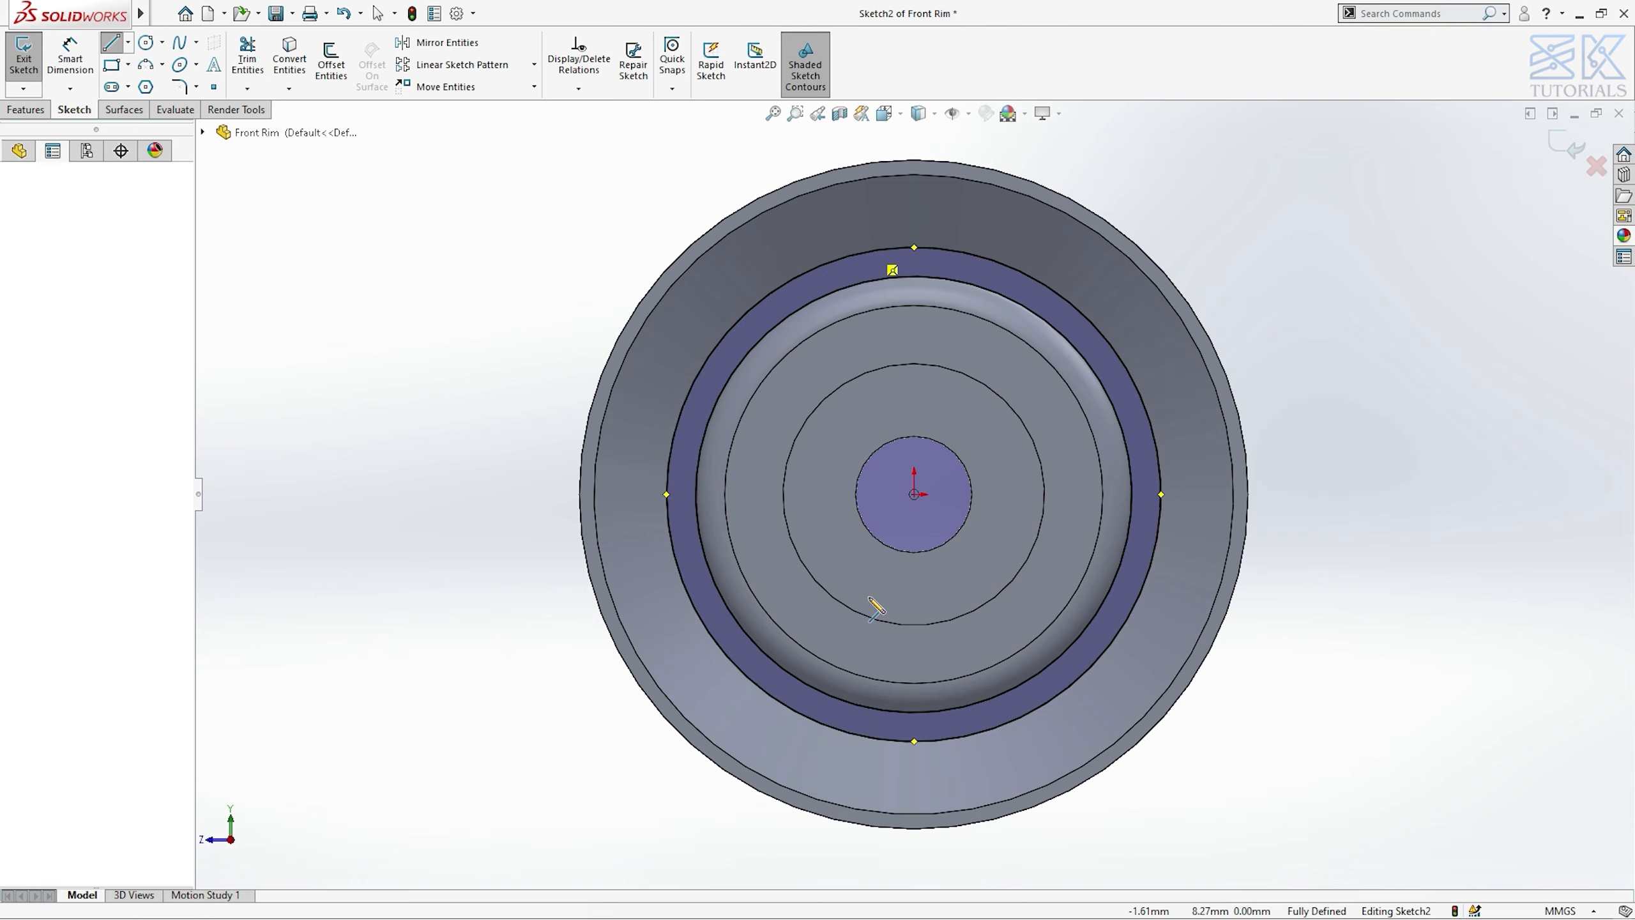
pyautogui.click(832, 261)
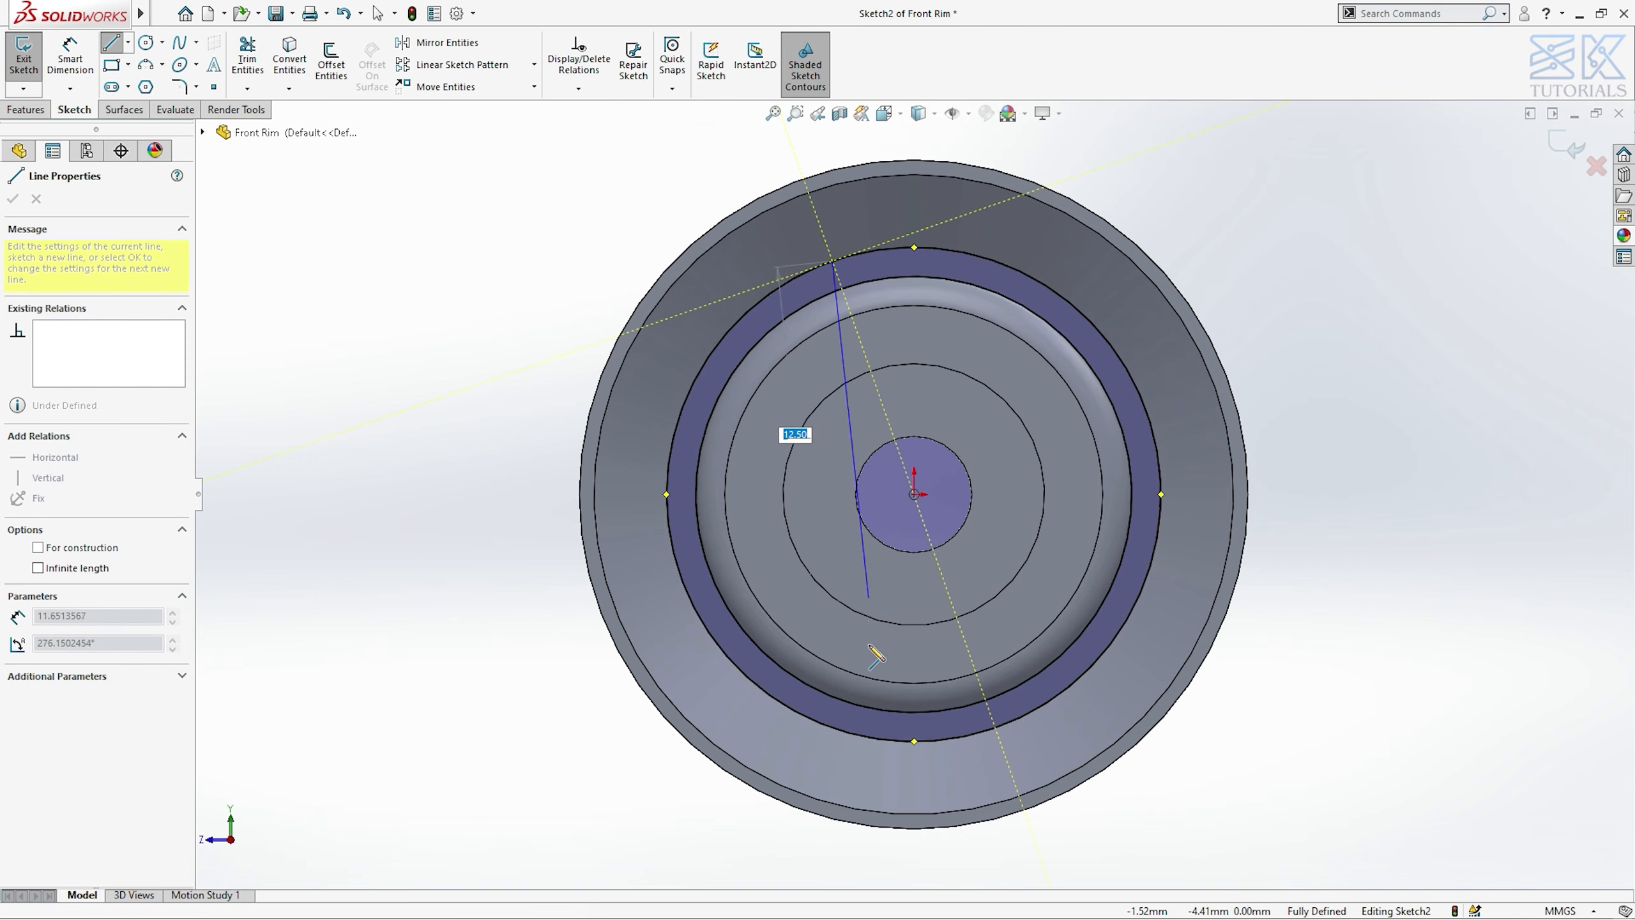
pyautogui.click(832, 727)
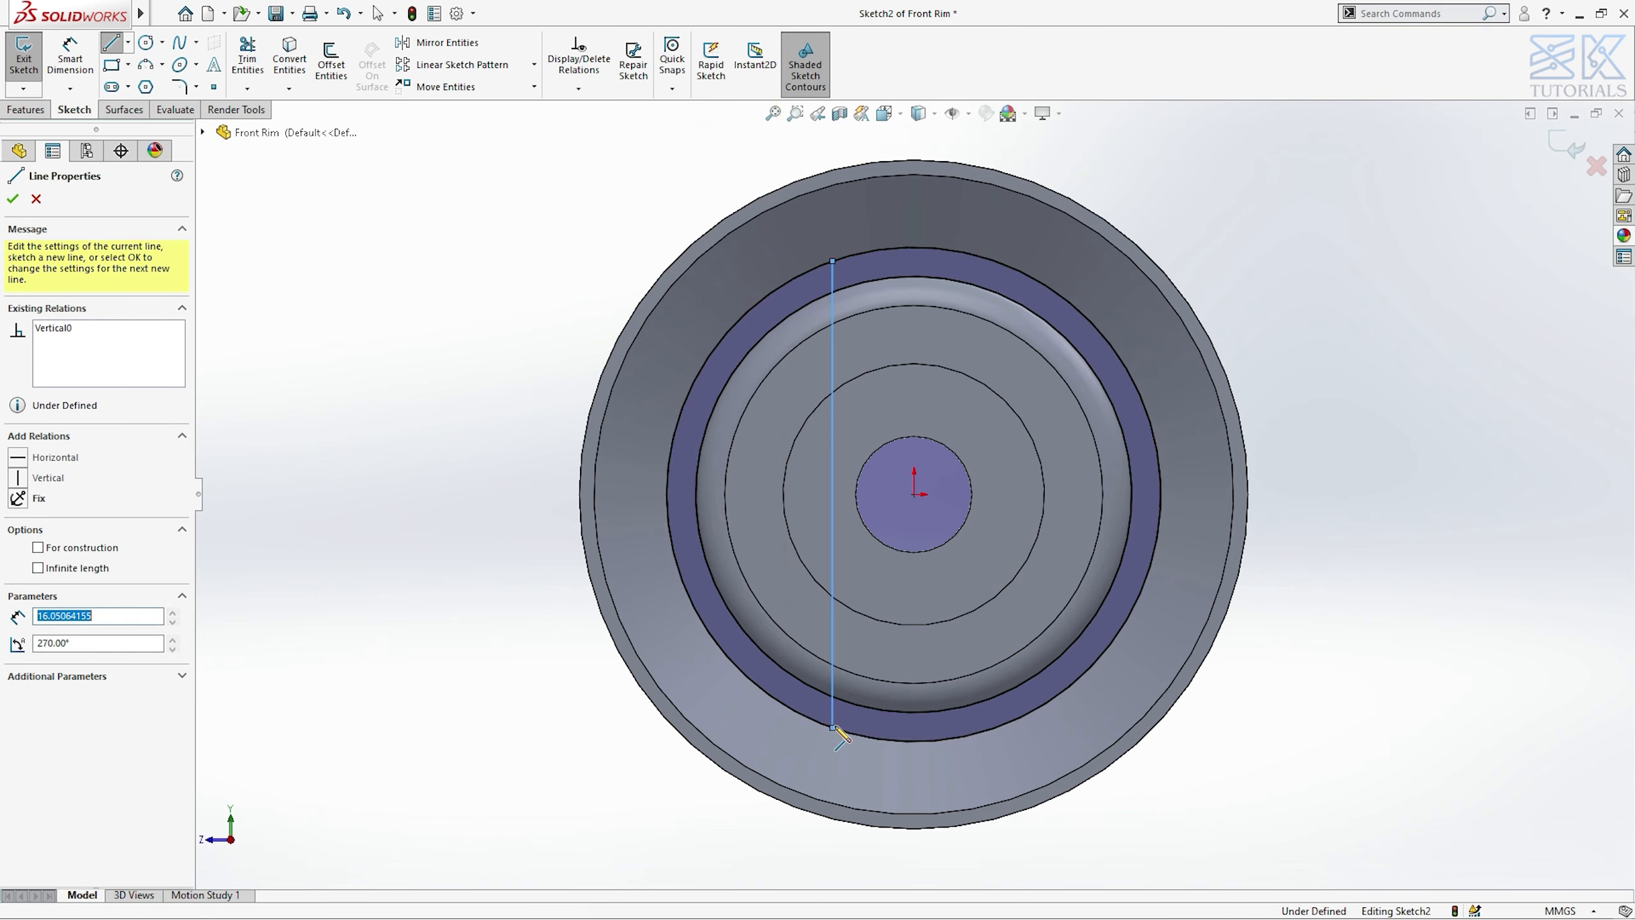
pyautogui.press('Escape')
pyautogui.press('l')
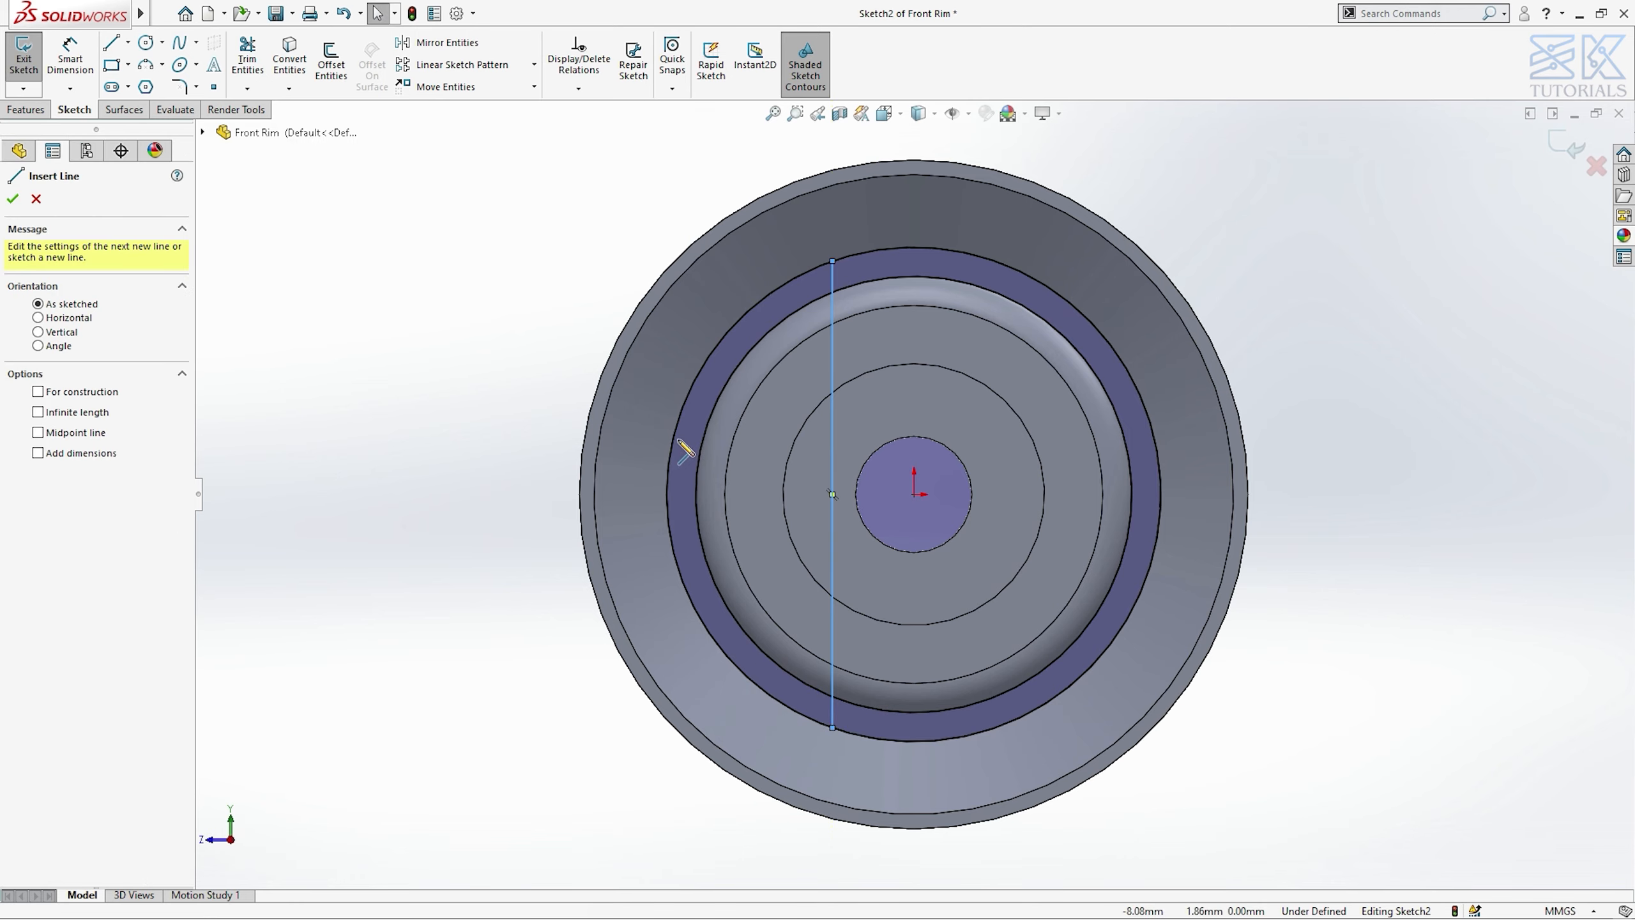
pyautogui.click(675, 439)
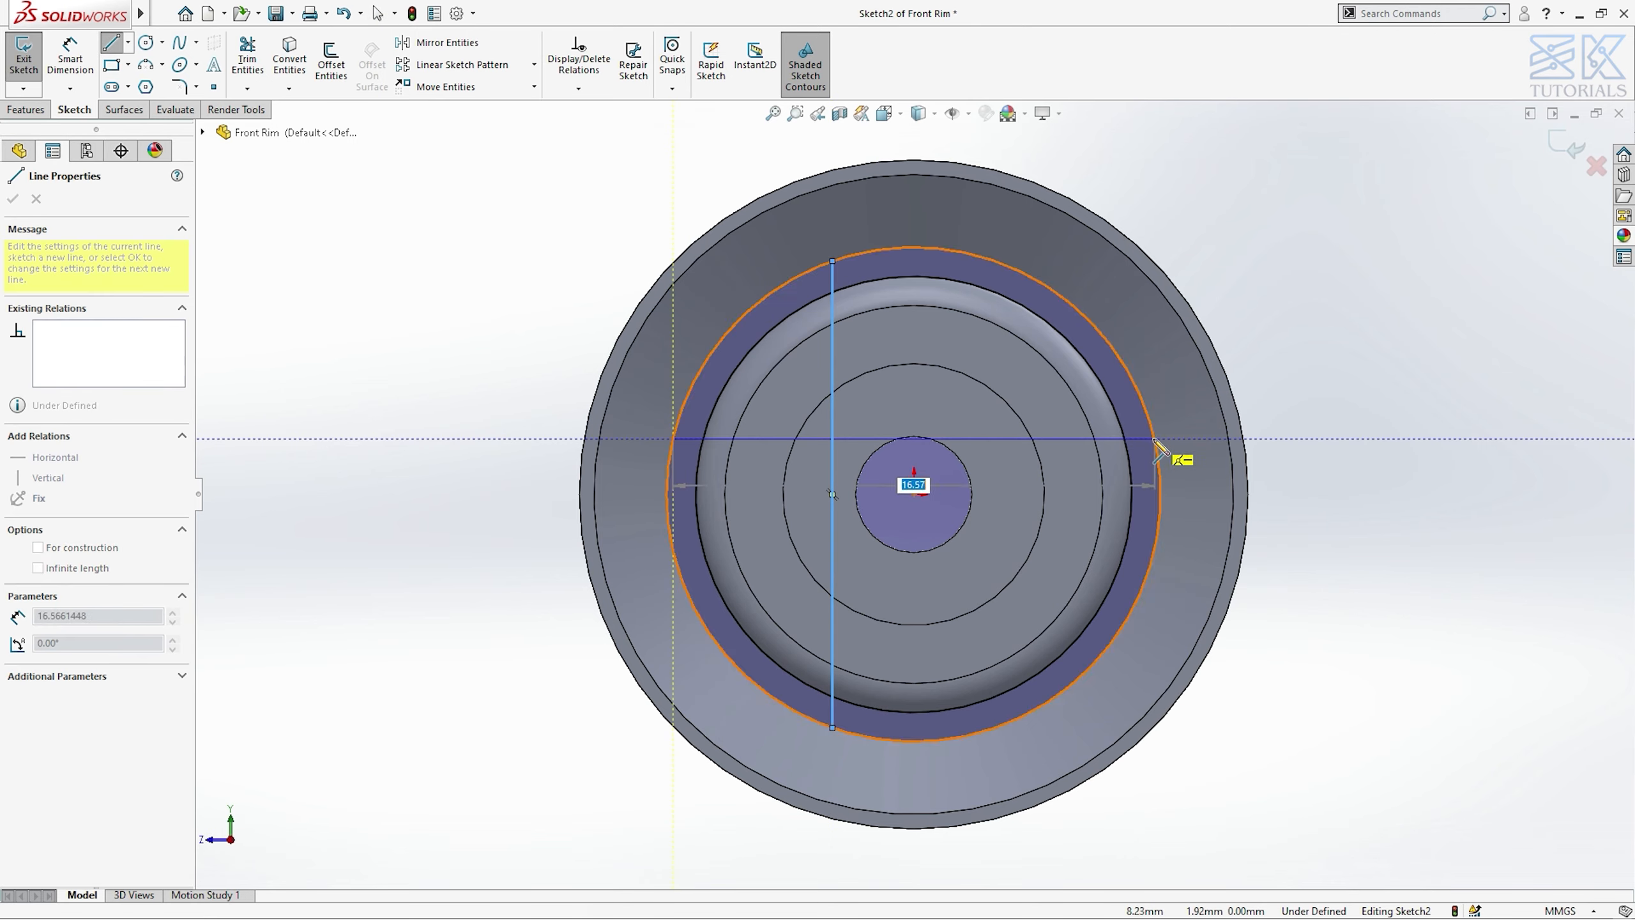
pyautogui.click(1152, 439)
pyautogui.press('Escape')
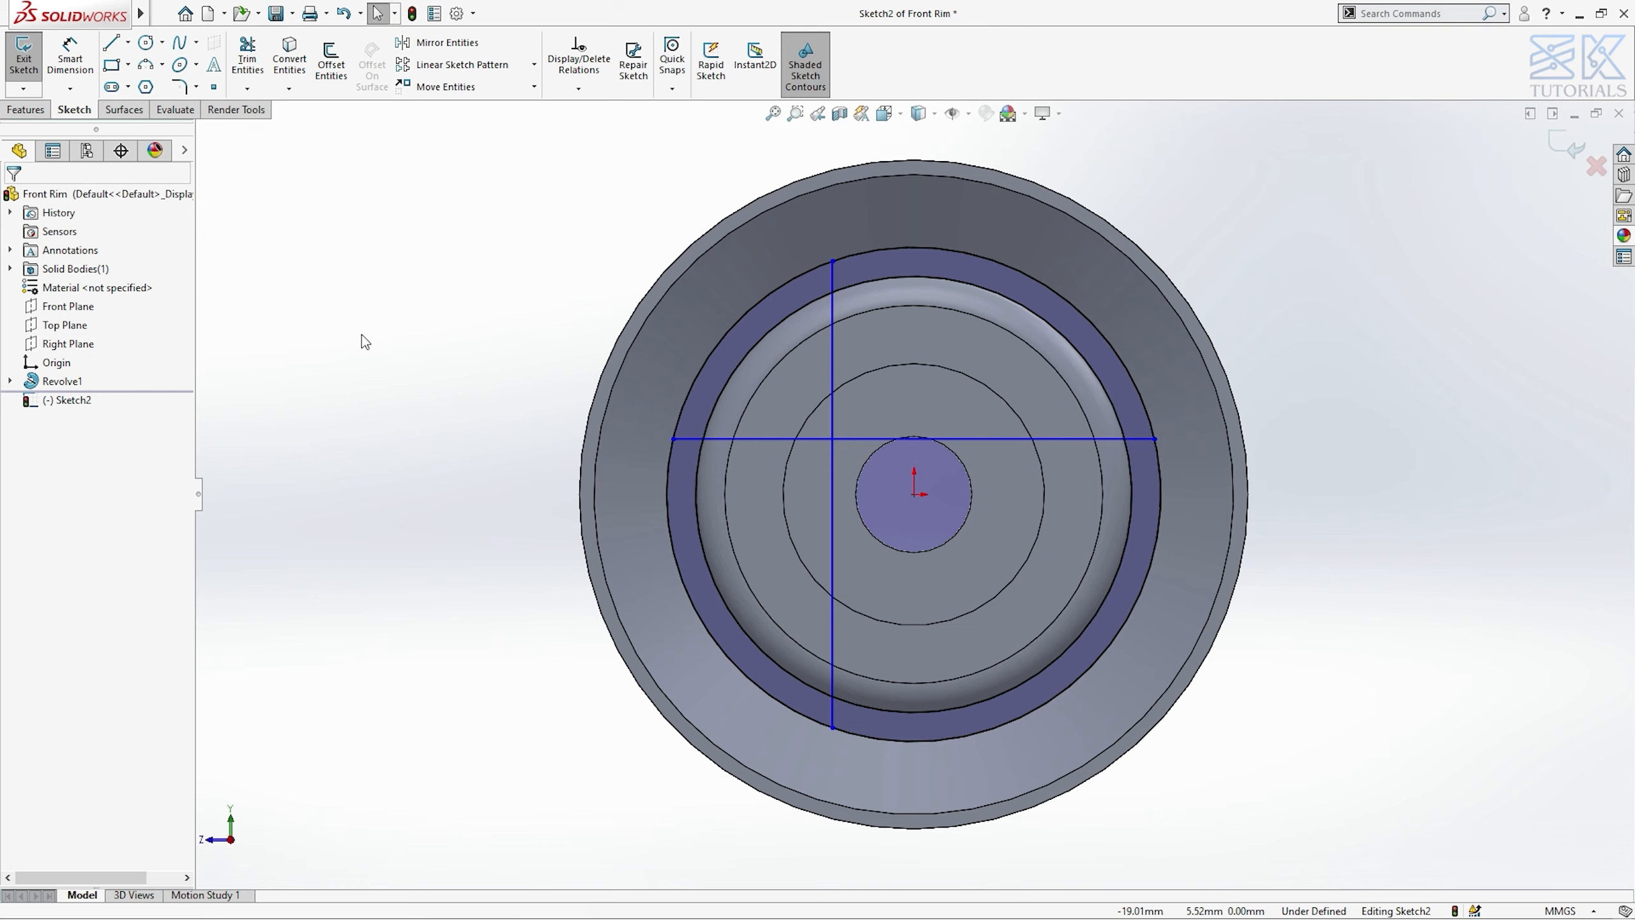
# - Draw infinite-length horizontal and vertical construction lines through the origin
pyautogui.press('l')
pyautogui.click(67, 413)
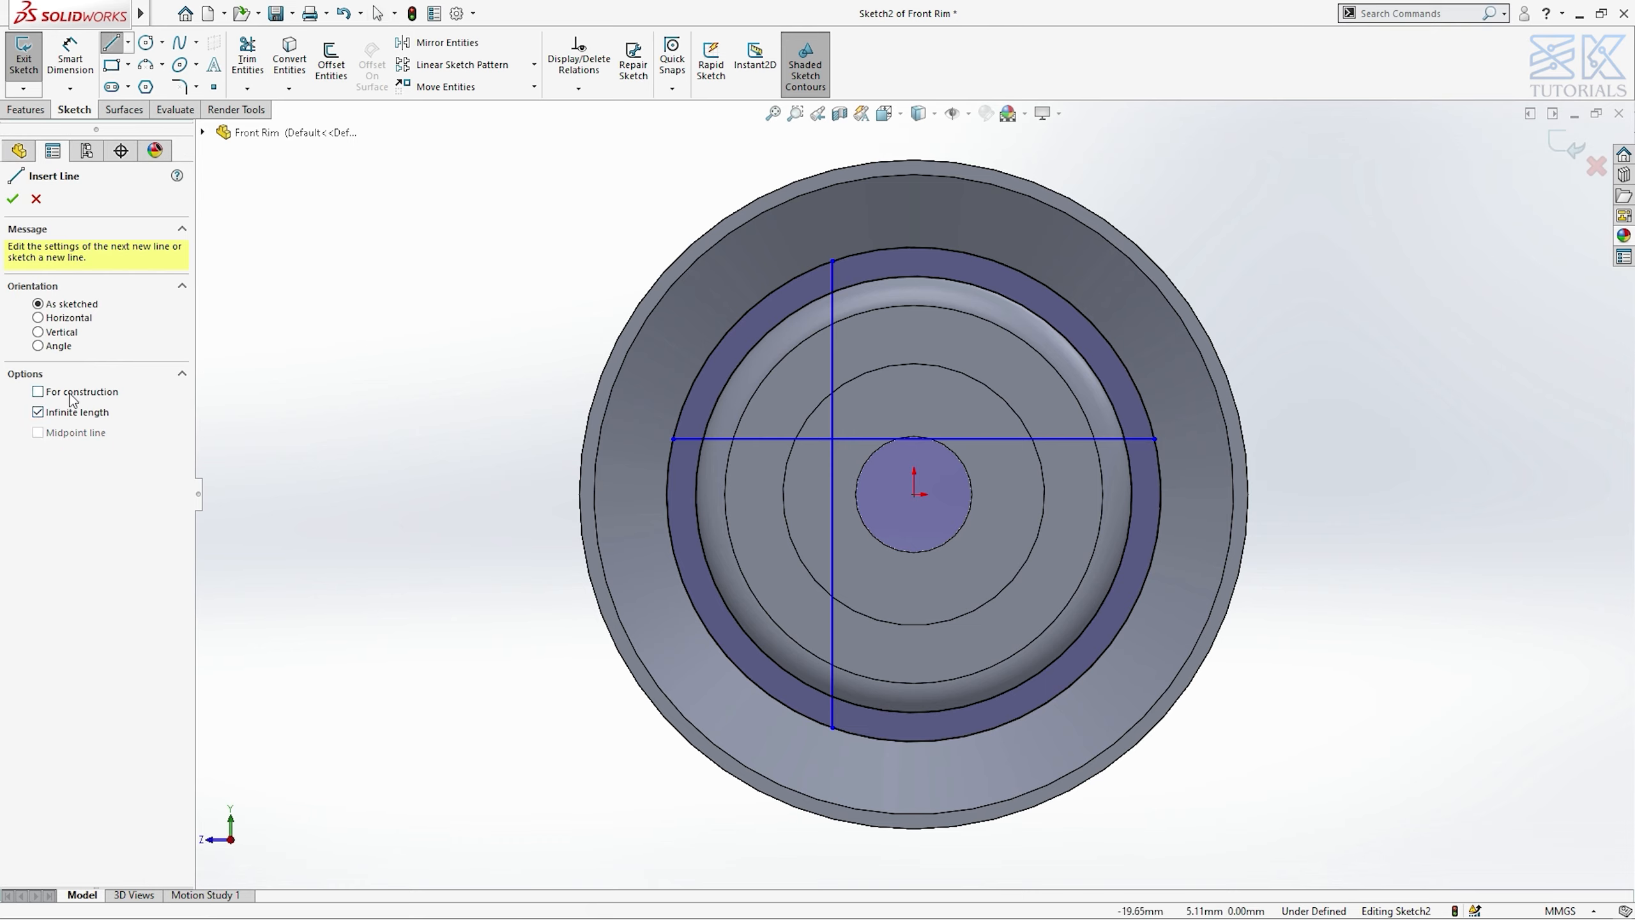
pyautogui.click(69, 393)
pyautogui.click(913, 493)
pyautogui.click(869, 495)
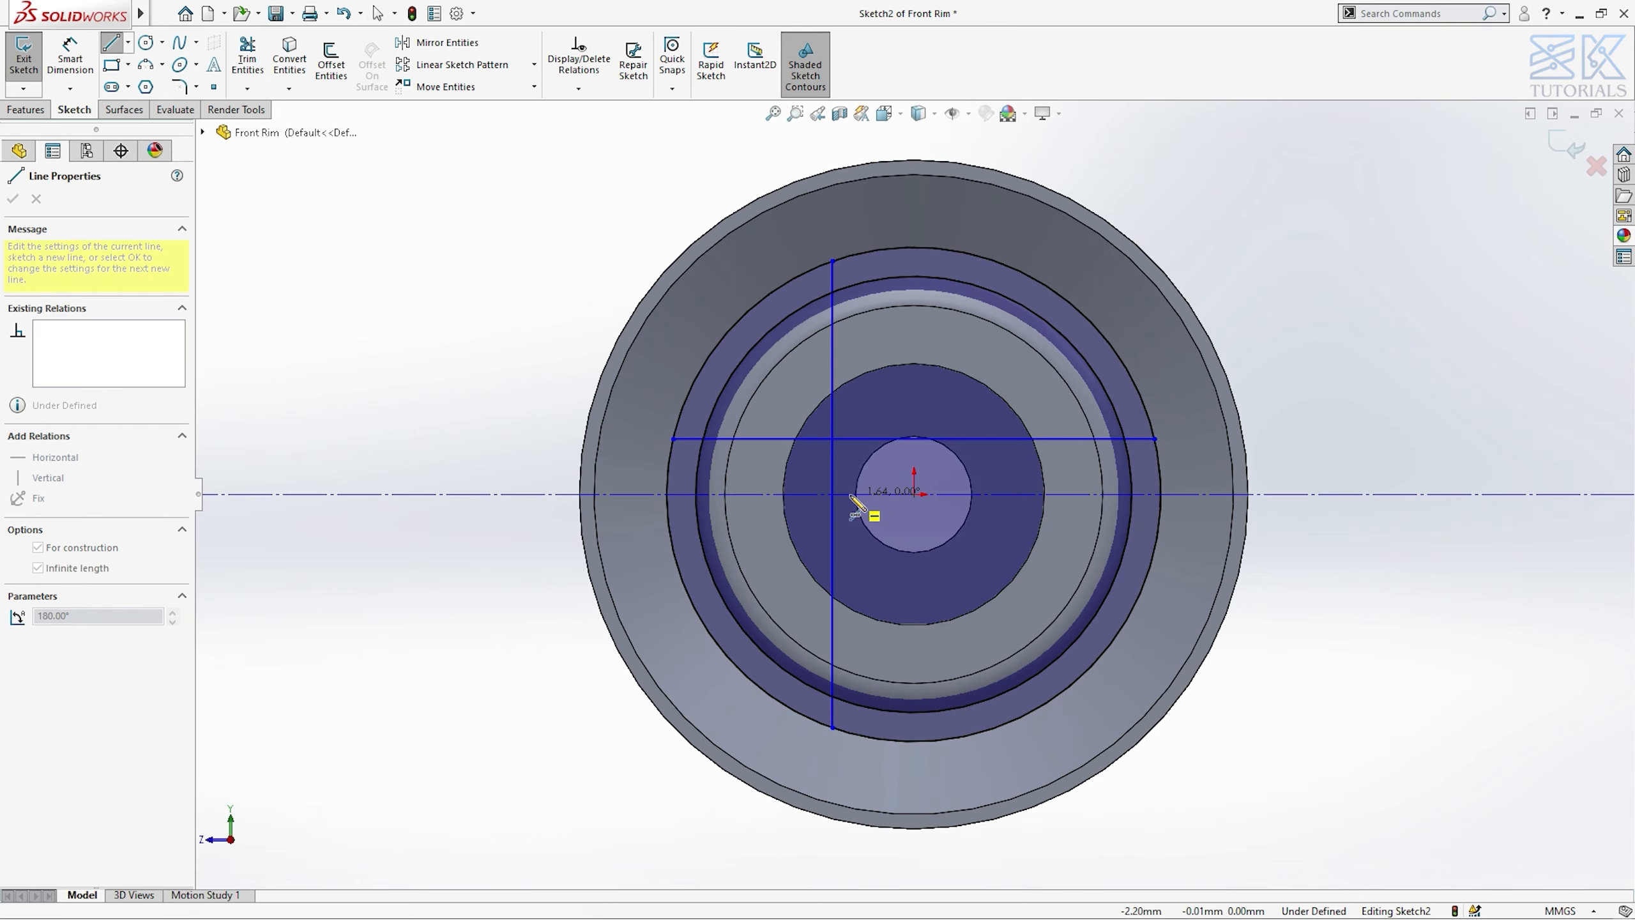
pyautogui.click(914, 494)
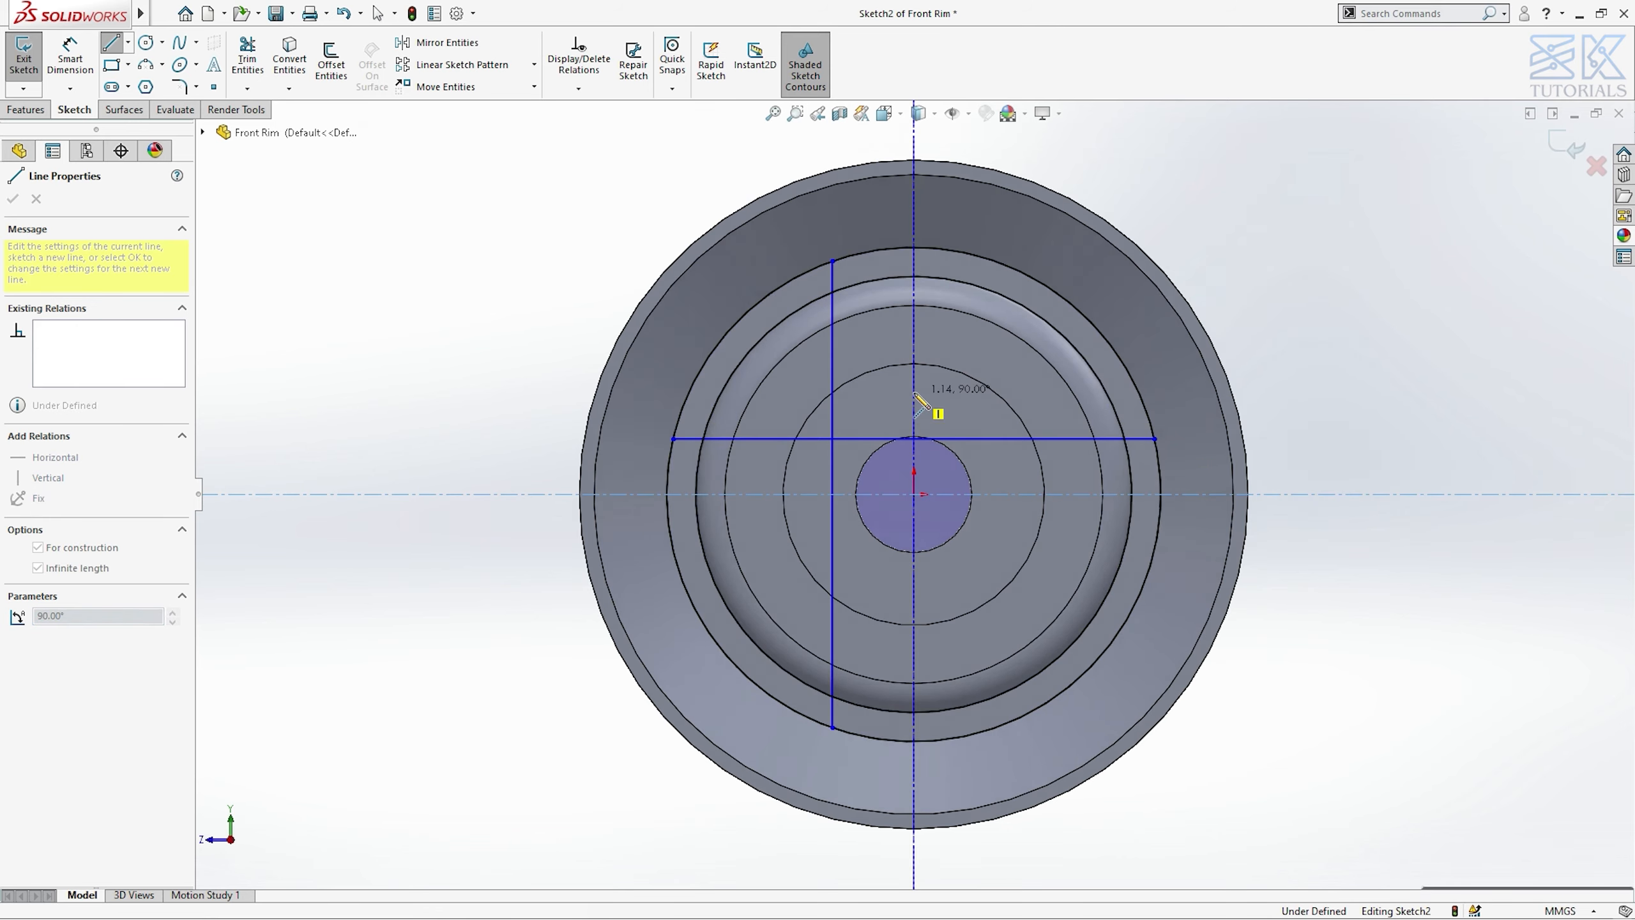
pyautogui.click(914, 392)
pyautogui.press('Escape')
pyautogui.press('Escape')
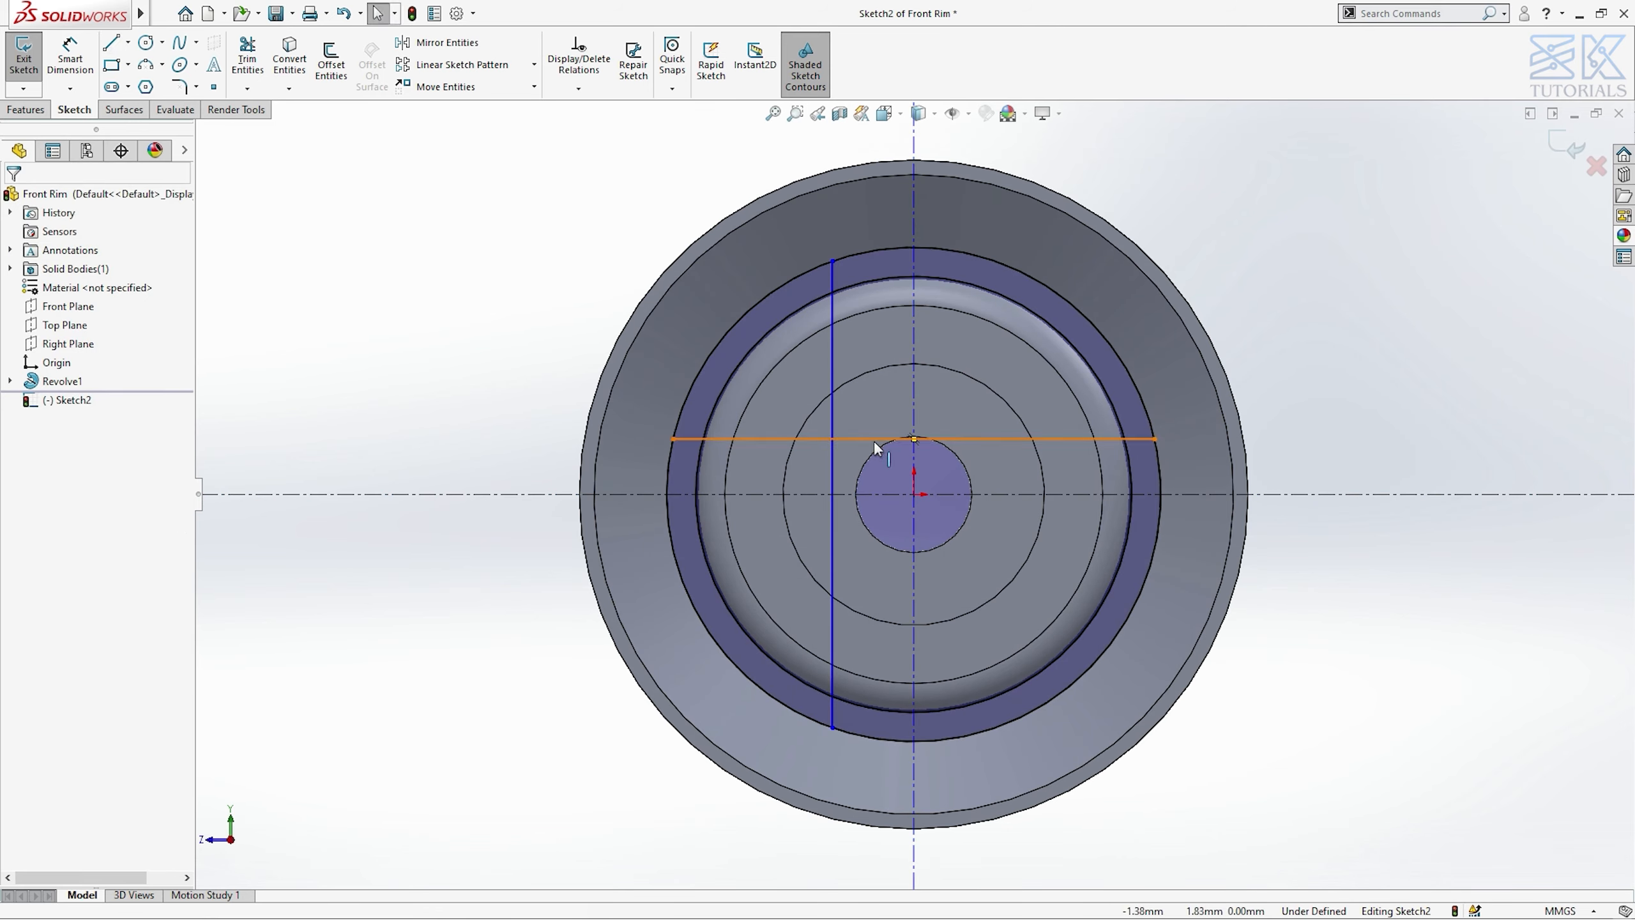
# - Mirror the horizontal chord about the horizontal construction line, keeping the original
pyautogui.click(447, 42)
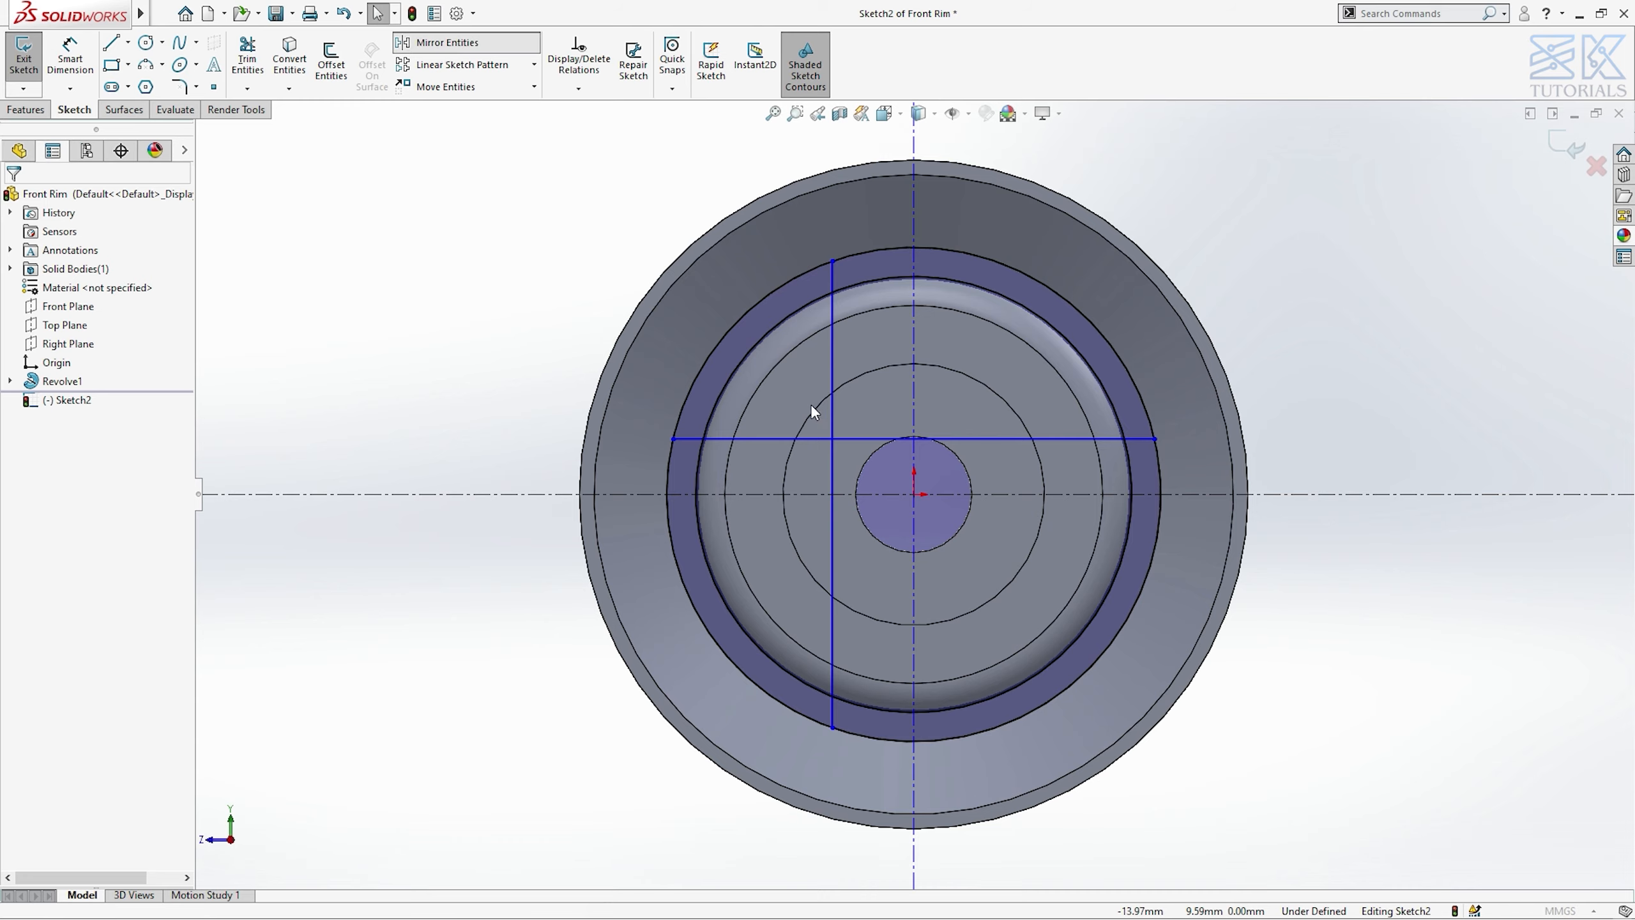
pyautogui.click(806, 437)
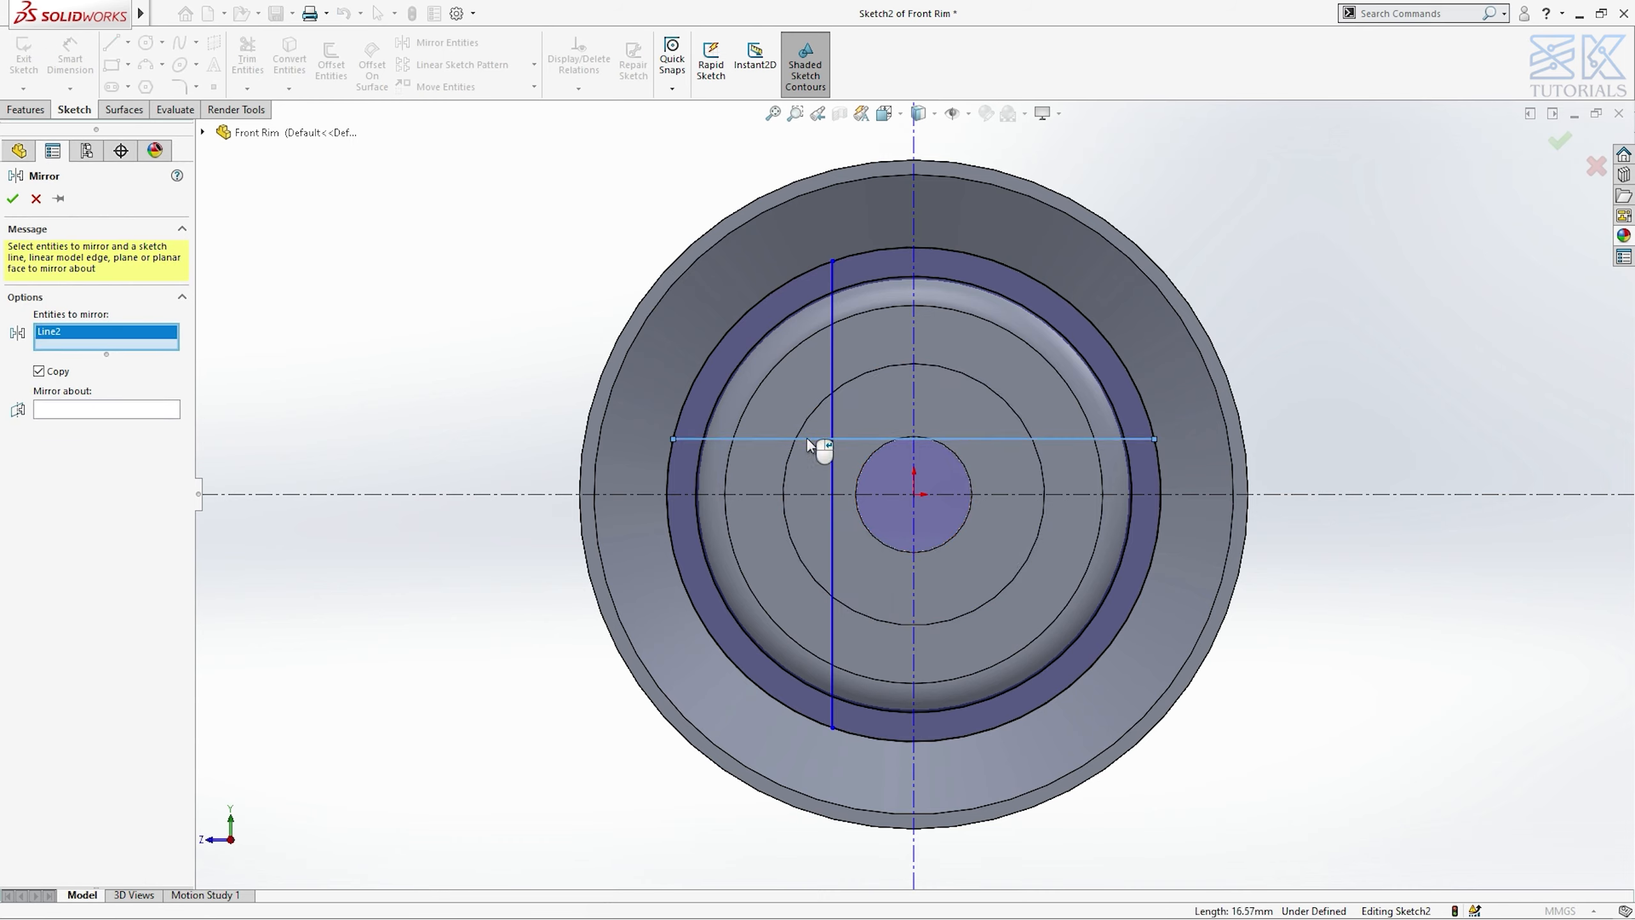
pyautogui.click(809, 494)
pyautogui.rightClick(810, 494)
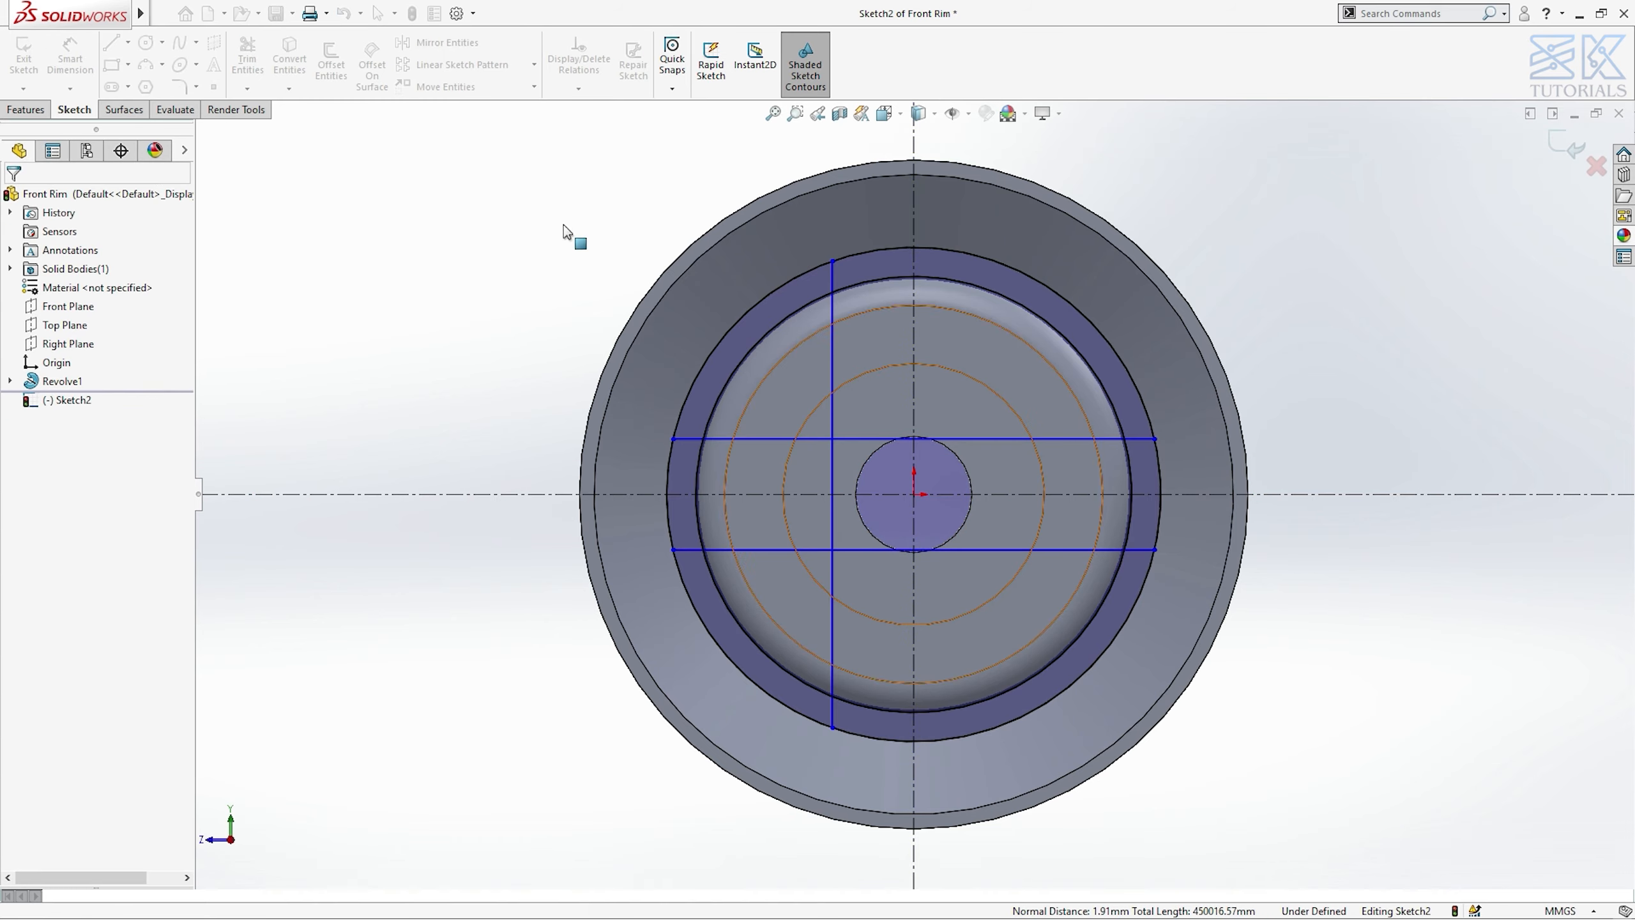
# - Mirror the vertical chord about the vertical construction line, keeping the original
pyautogui.click(445, 43)
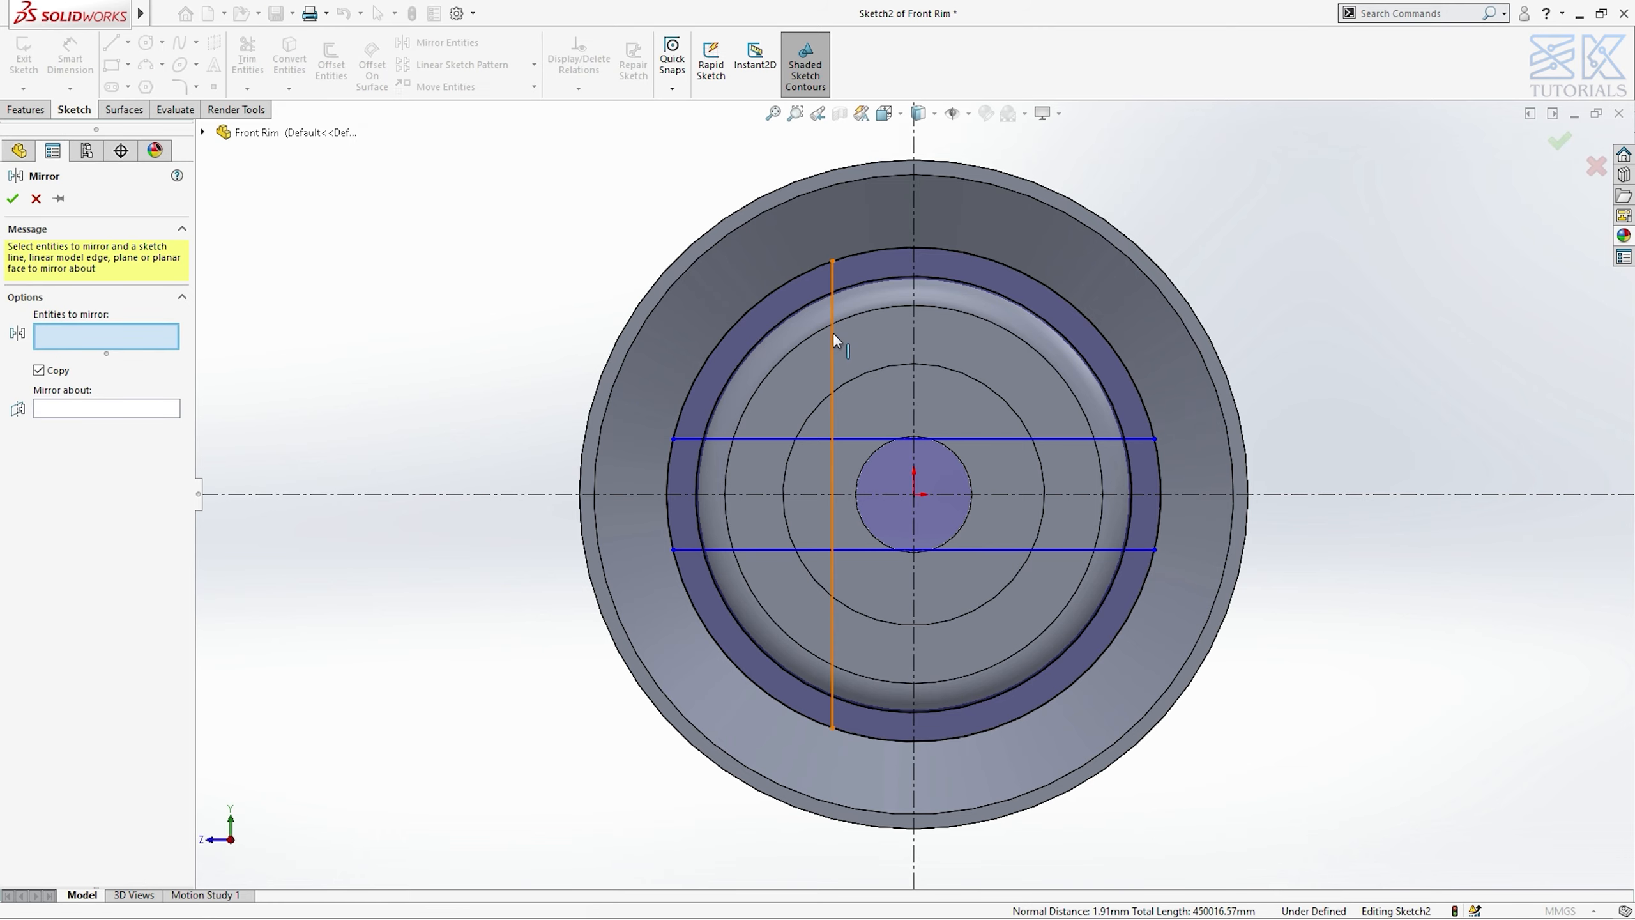
pyautogui.click(833, 340)
pyautogui.click(914, 364)
pyautogui.rightClick(921, 365)
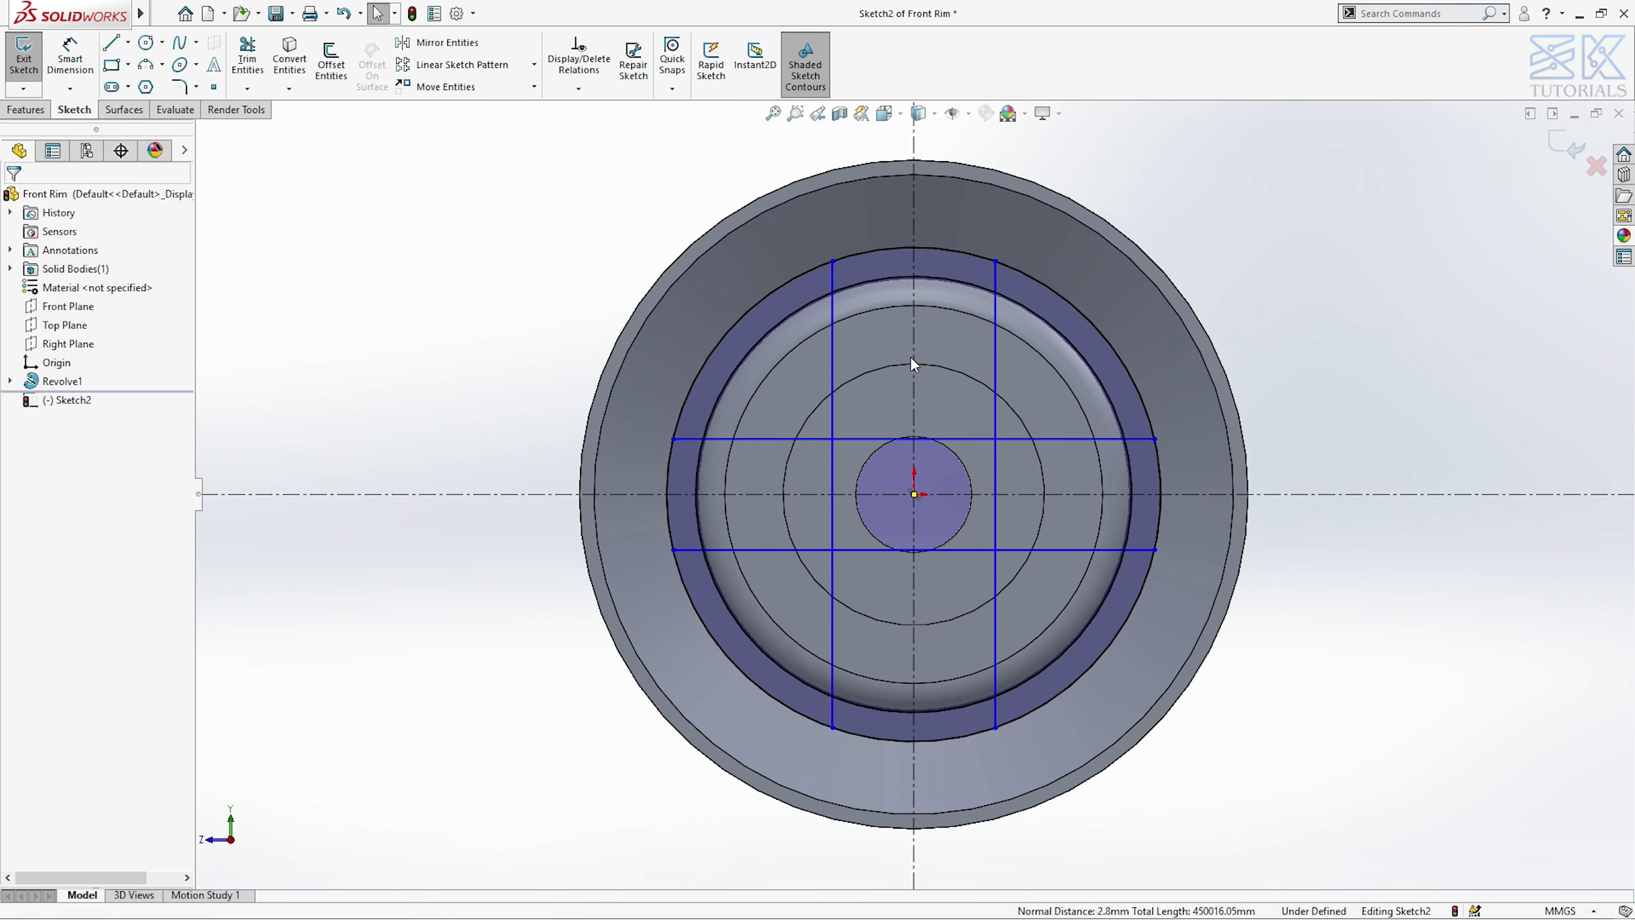
# - Power-trim the chords and circle arcs so only four closed slot profiles remain on the ring, centered on the construction lines
pyautogui.click(248, 57)
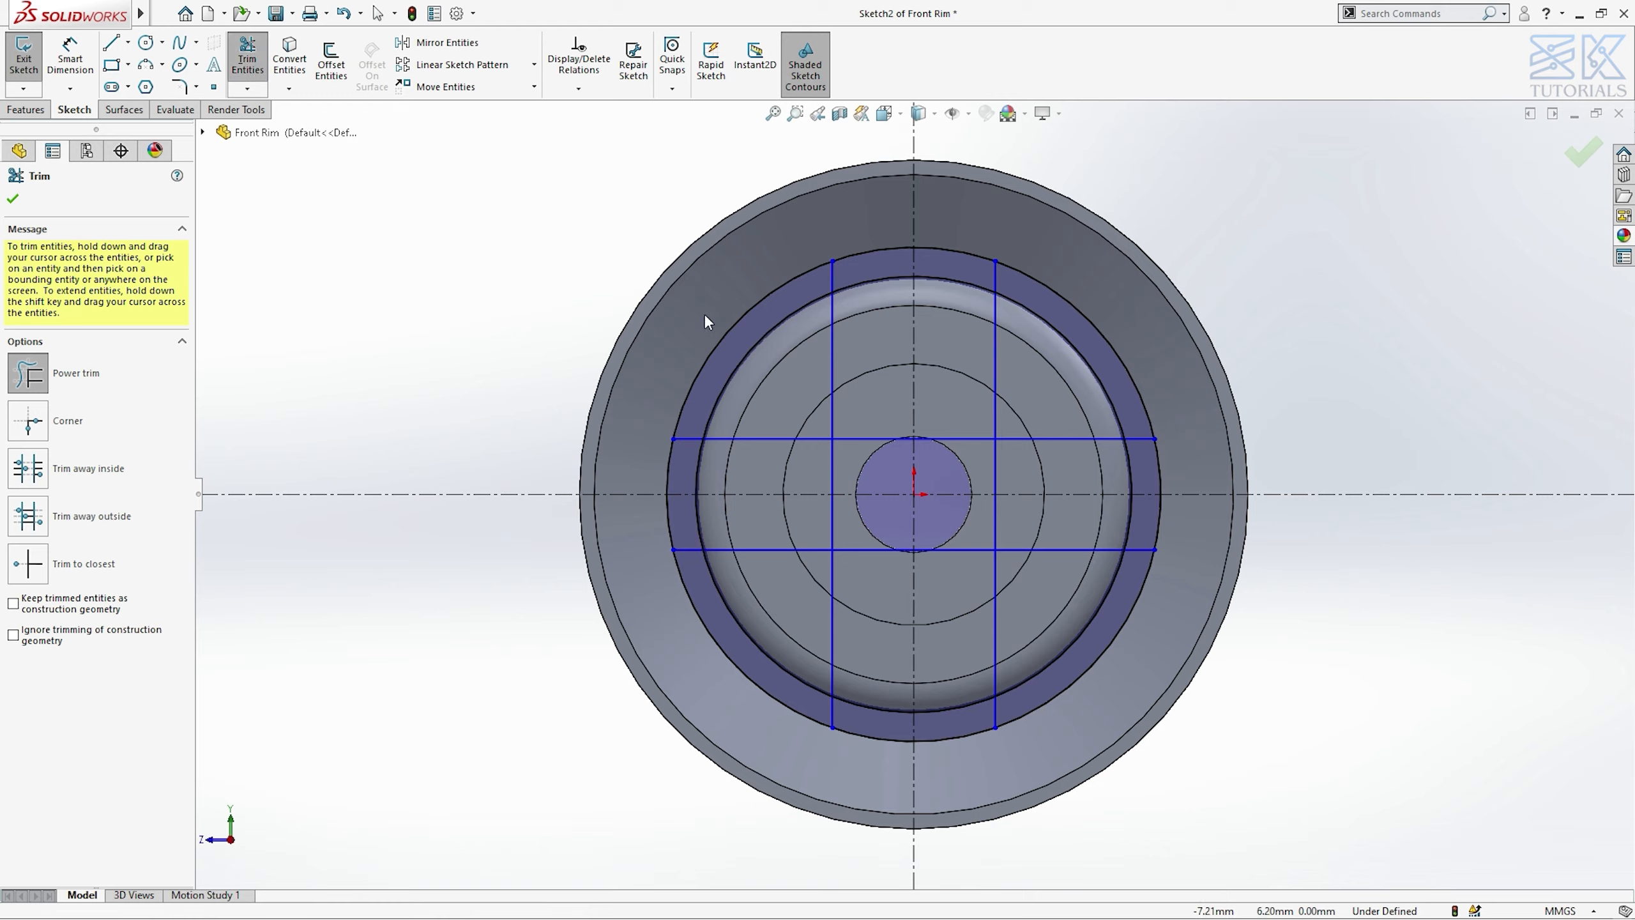
pyautogui.moveTo(704, 313); pyautogui.dragTo(753, 357)
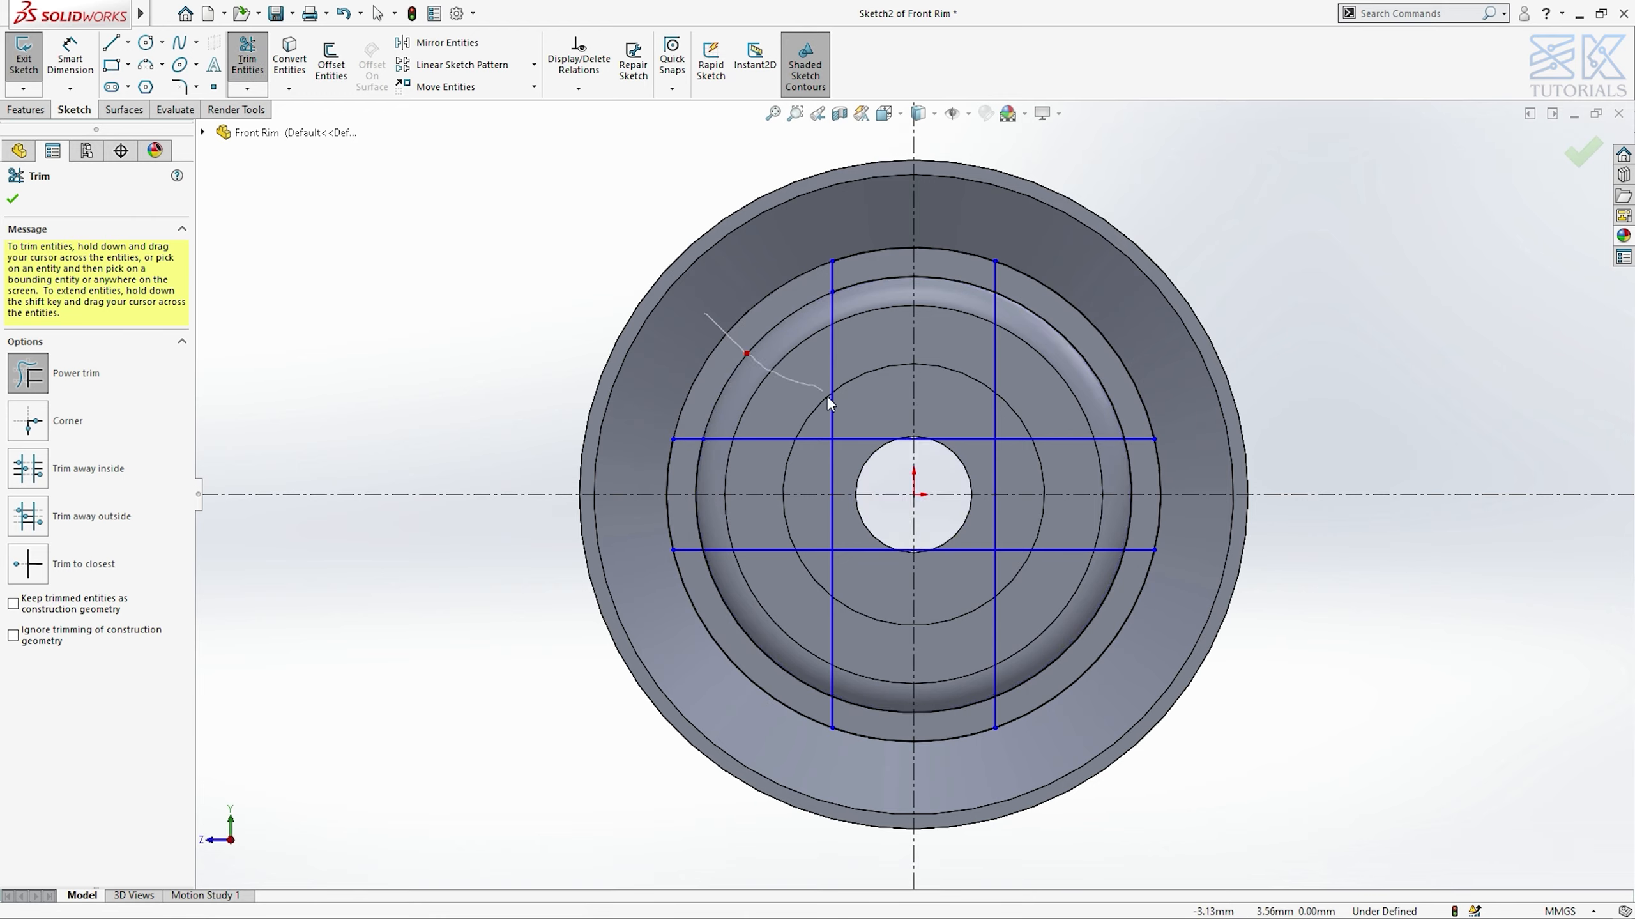
pyautogui.moveTo(816, 450); pyautogui.dragTo(832, 366)
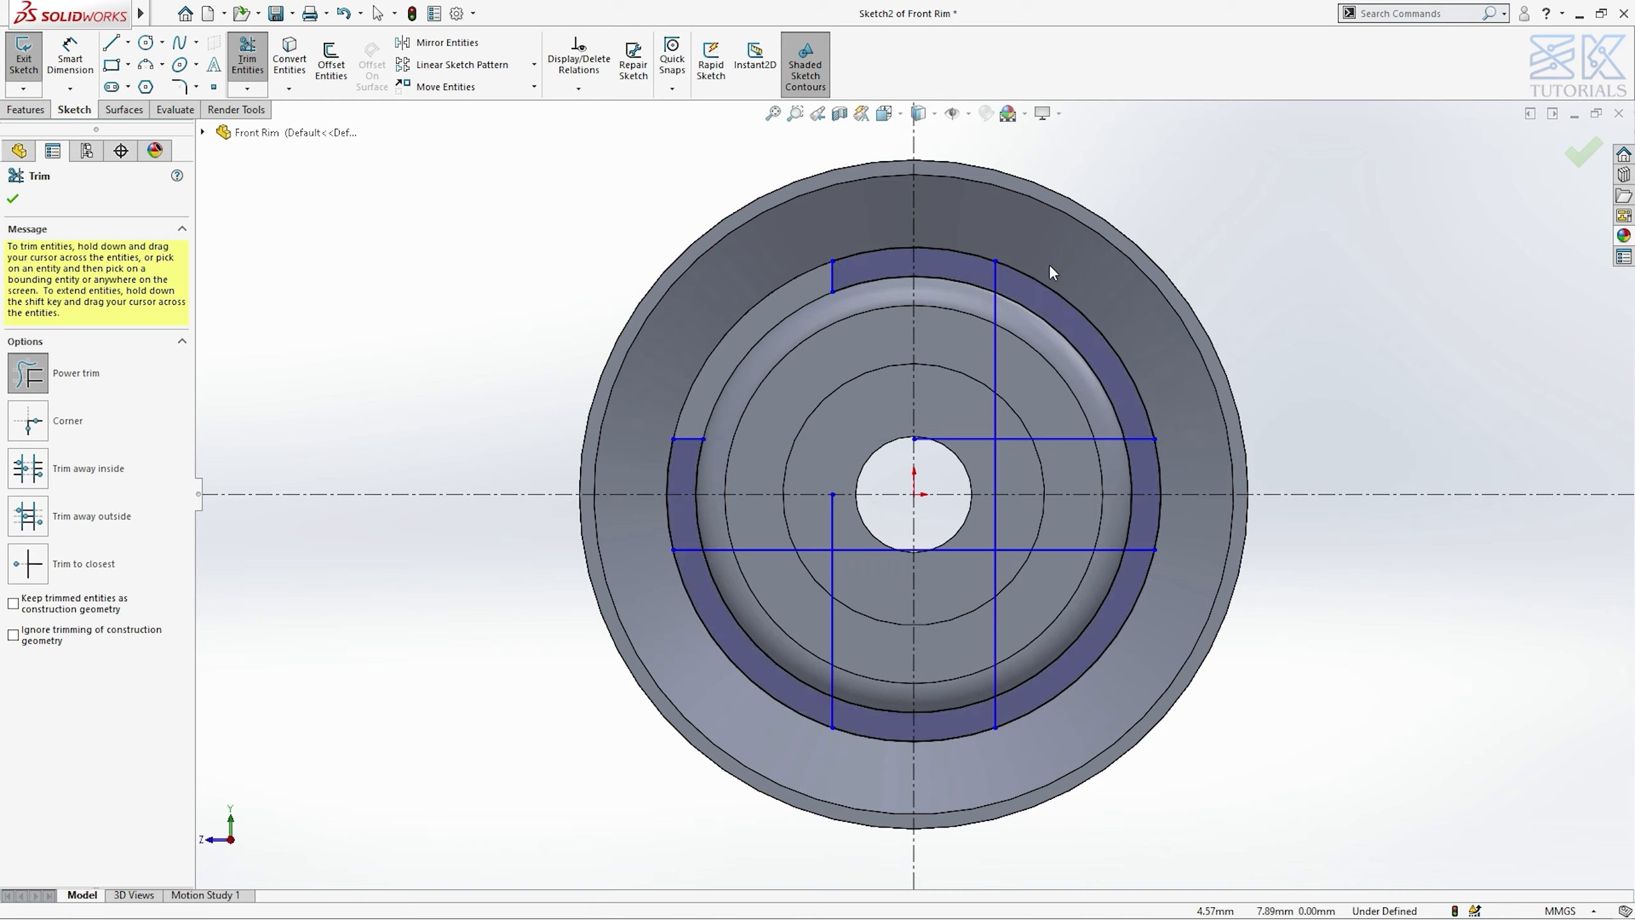
pyautogui.moveTo(1071, 281)
pyautogui.mouseDown()
pyautogui.moveTo(980, 395)
pyautogui.moveTo(1041, 569)
pyautogui.mouseUp()
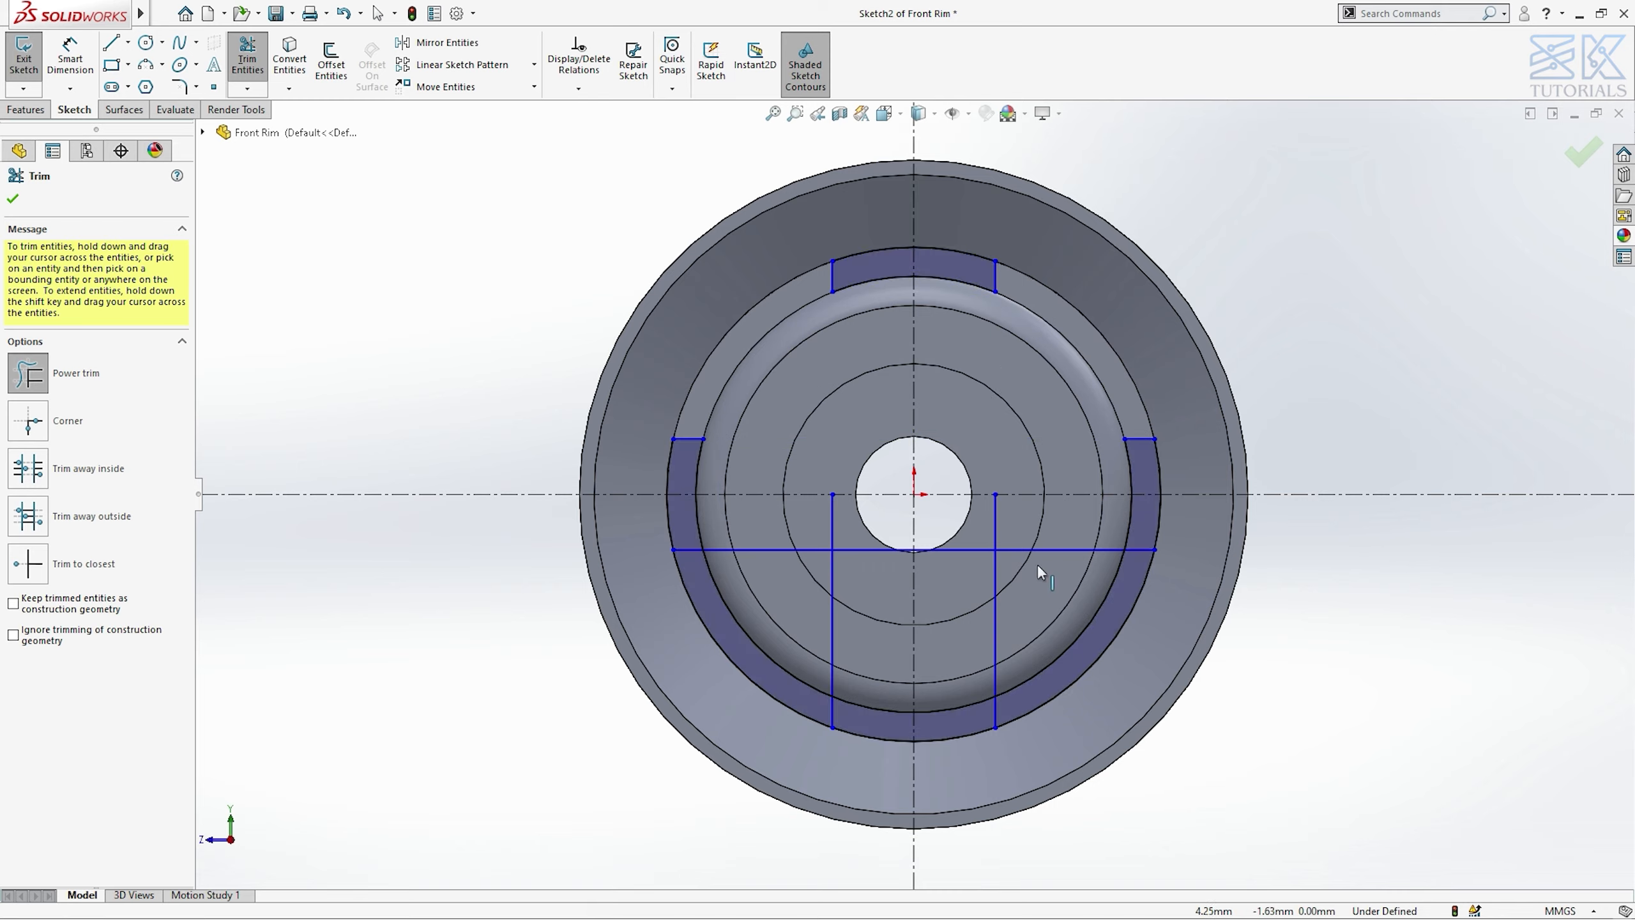
pyautogui.moveTo(1136, 693); pyautogui.dragTo(1072, 546)
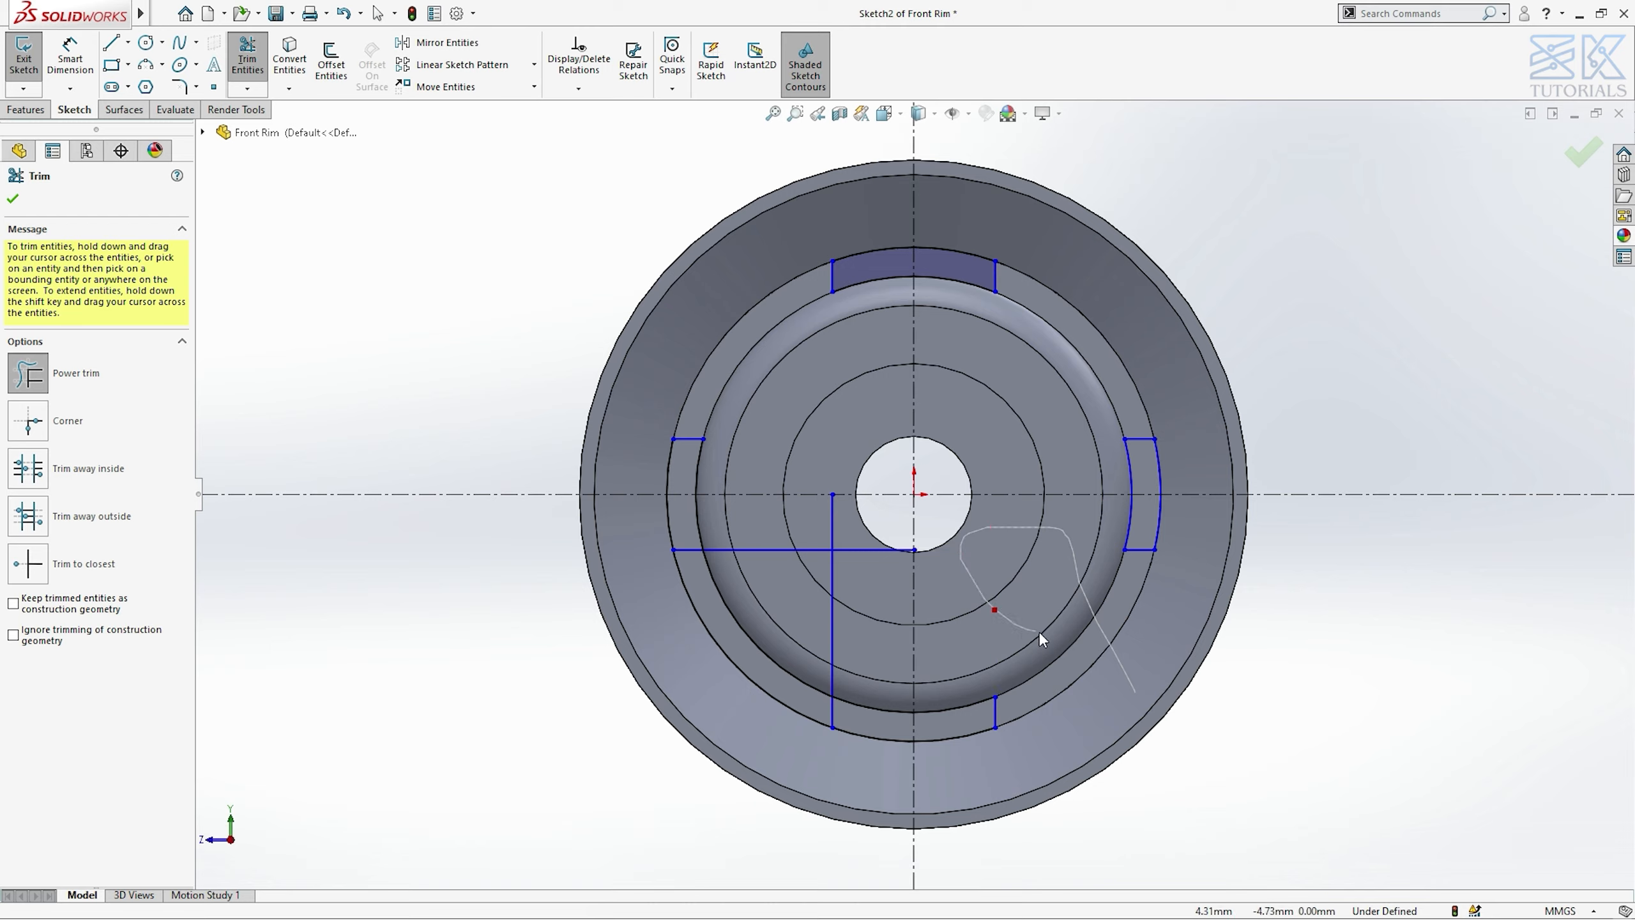
pyautogui.moveTo(1041, 638); pyautogui.dragTo(1046, 643)
pyautogui.moveTo(794, 673); pyautogui.dragTo(858, 550)
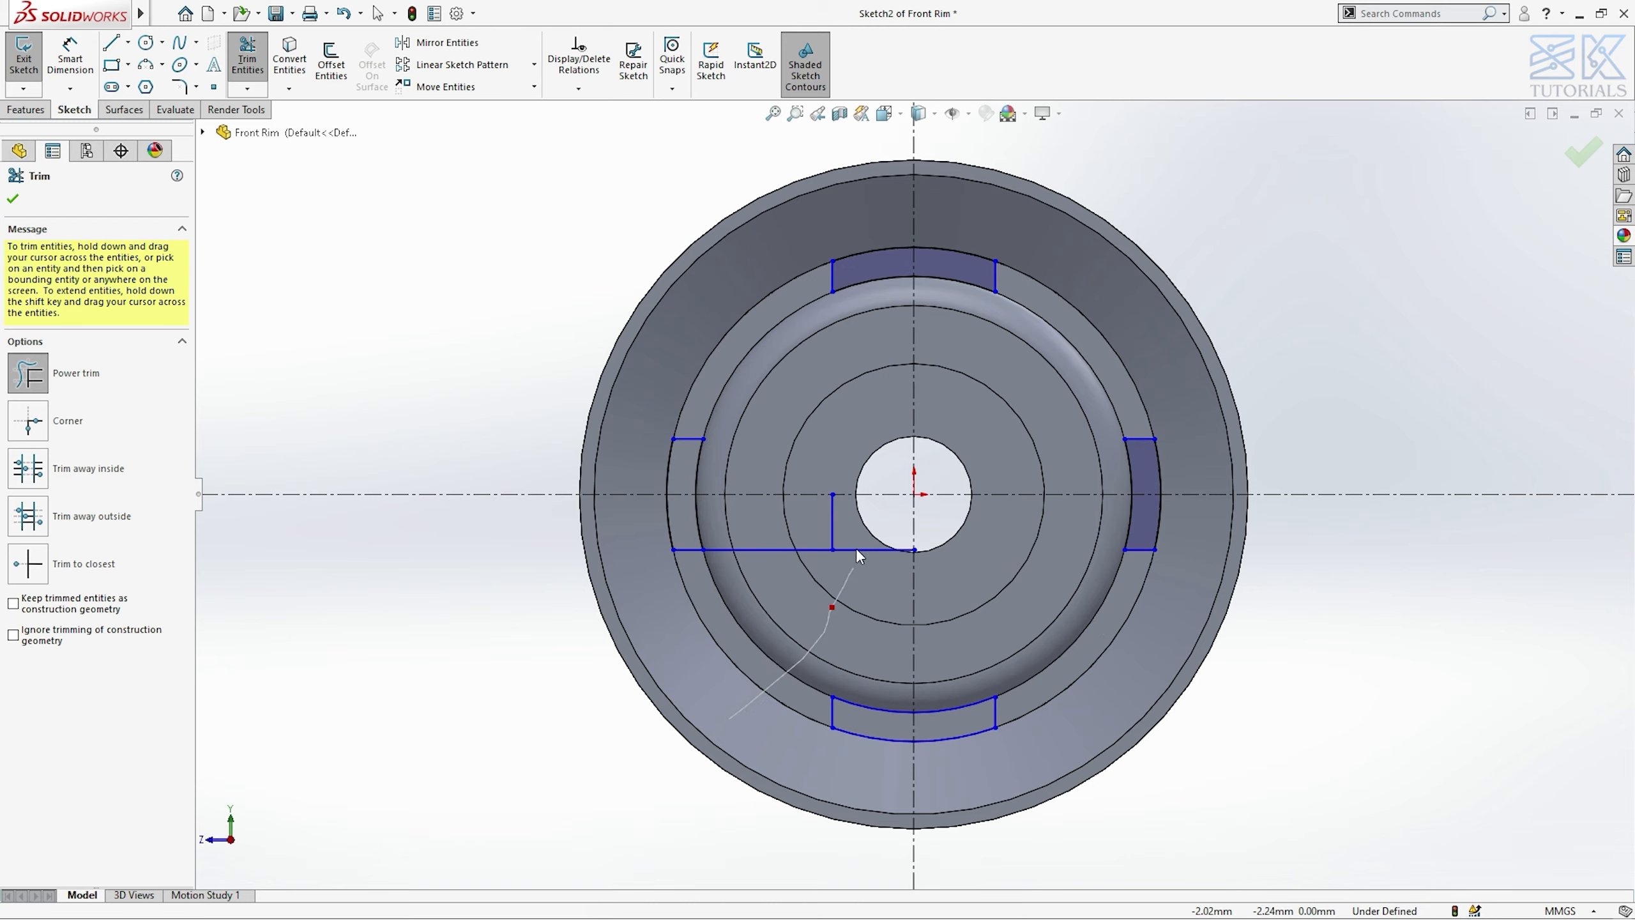
pyautogui.moveTo(793, 597); pyautogui.dragTo(792, 598)
pyautogui.press('Escape')
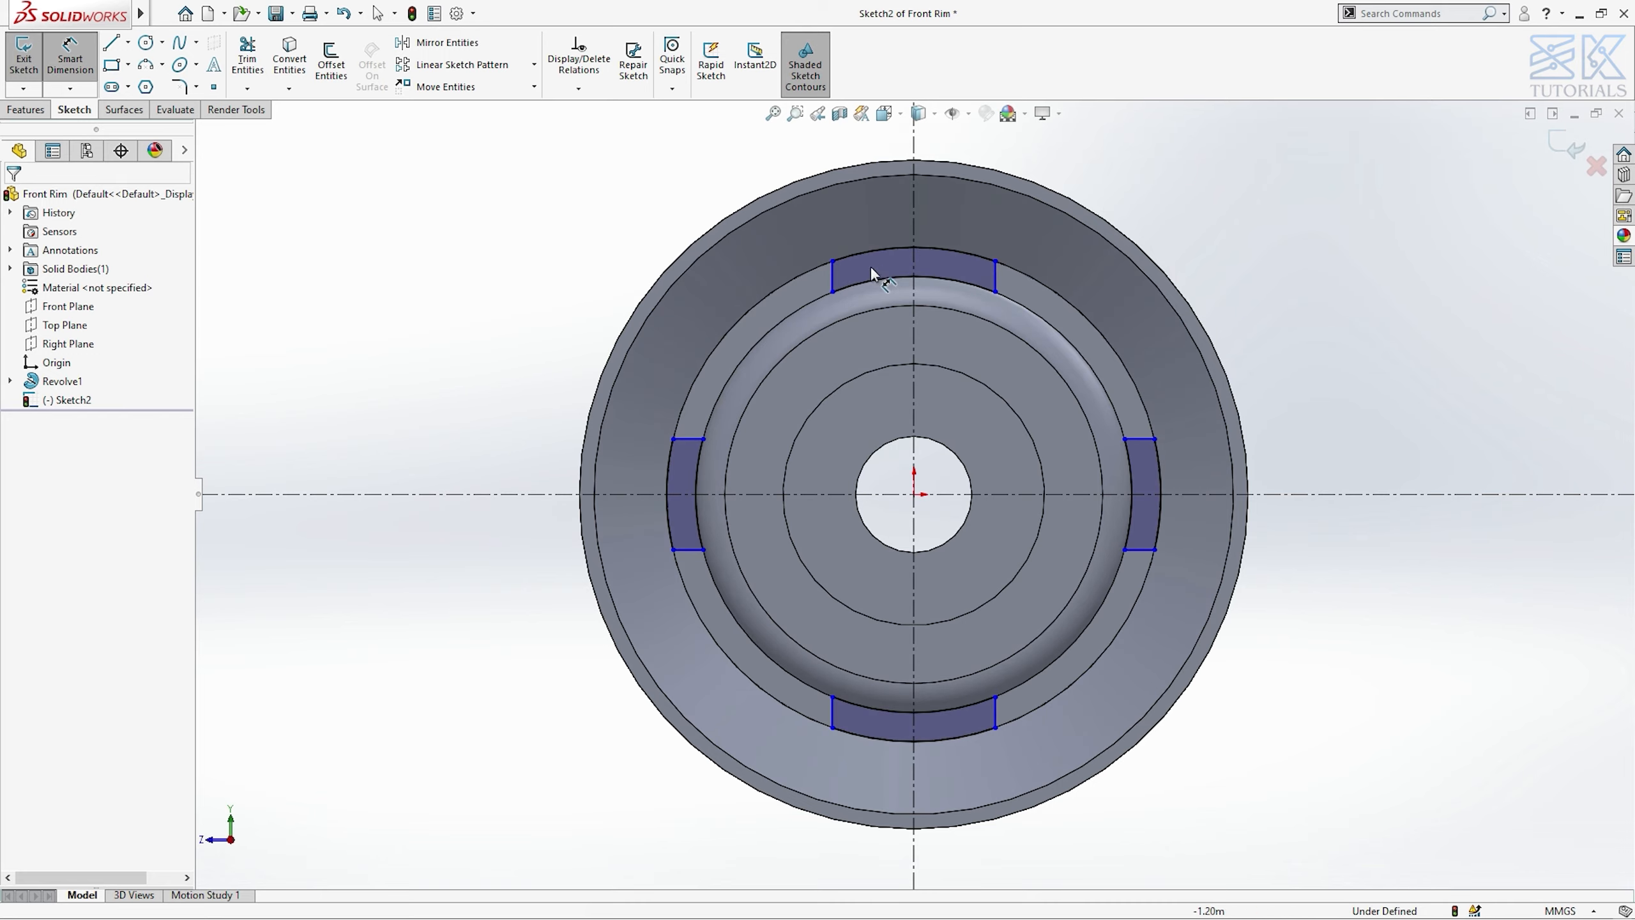
# - Dimension the distance between the two vertical end lines of the upper slot at 6 mm
pyautogui.click(833, 278)
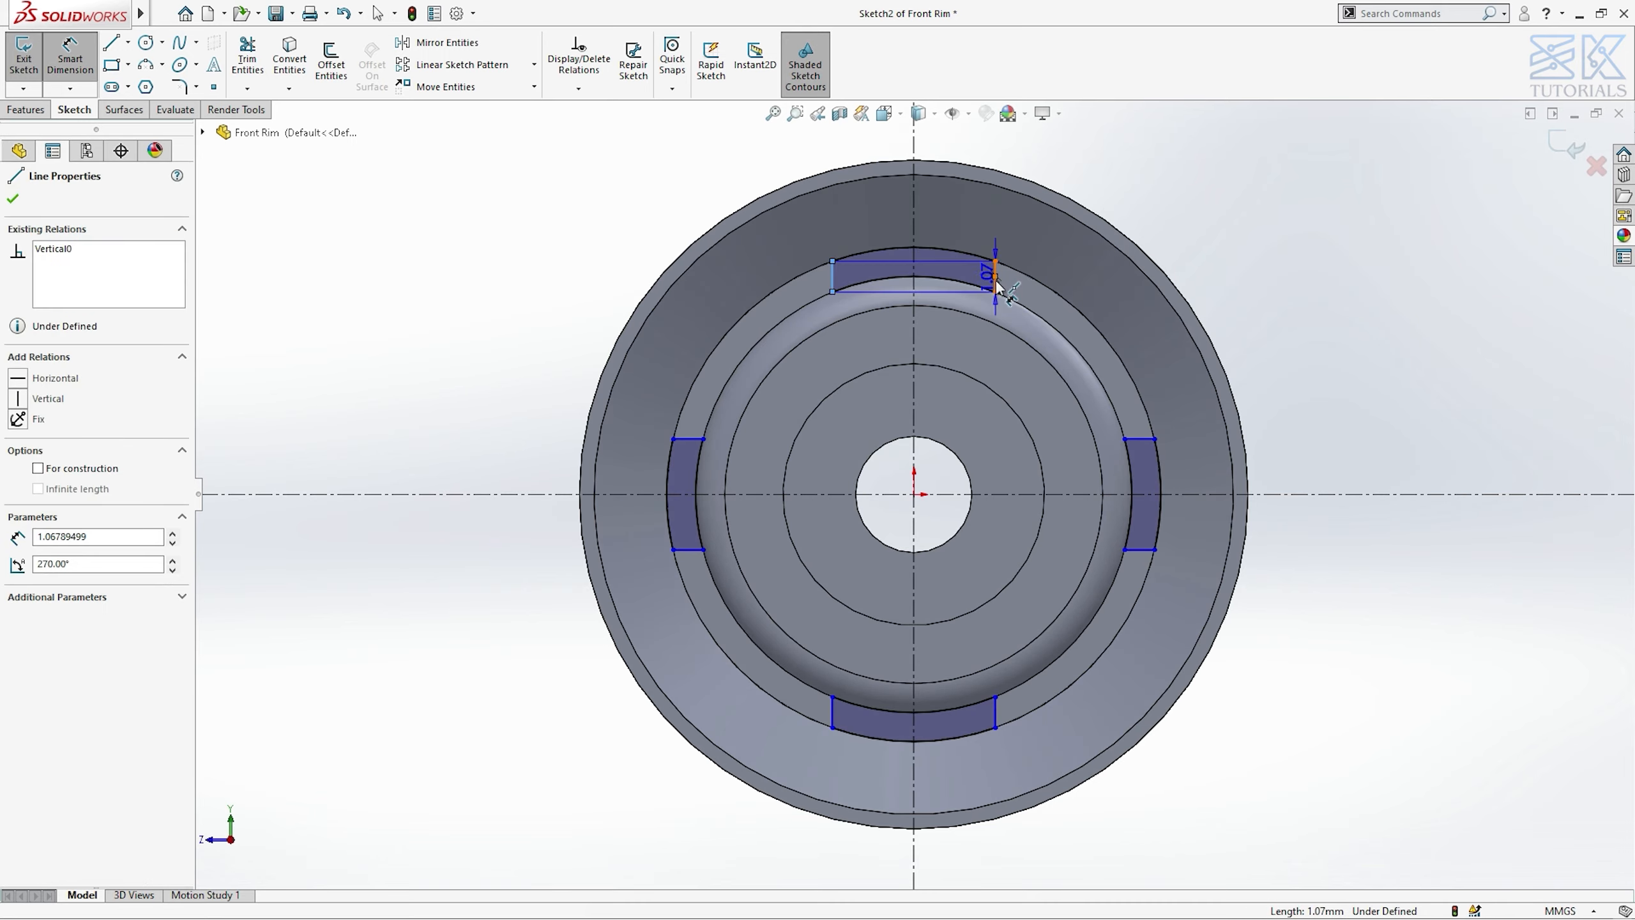
pyautogui.click(996, 282)
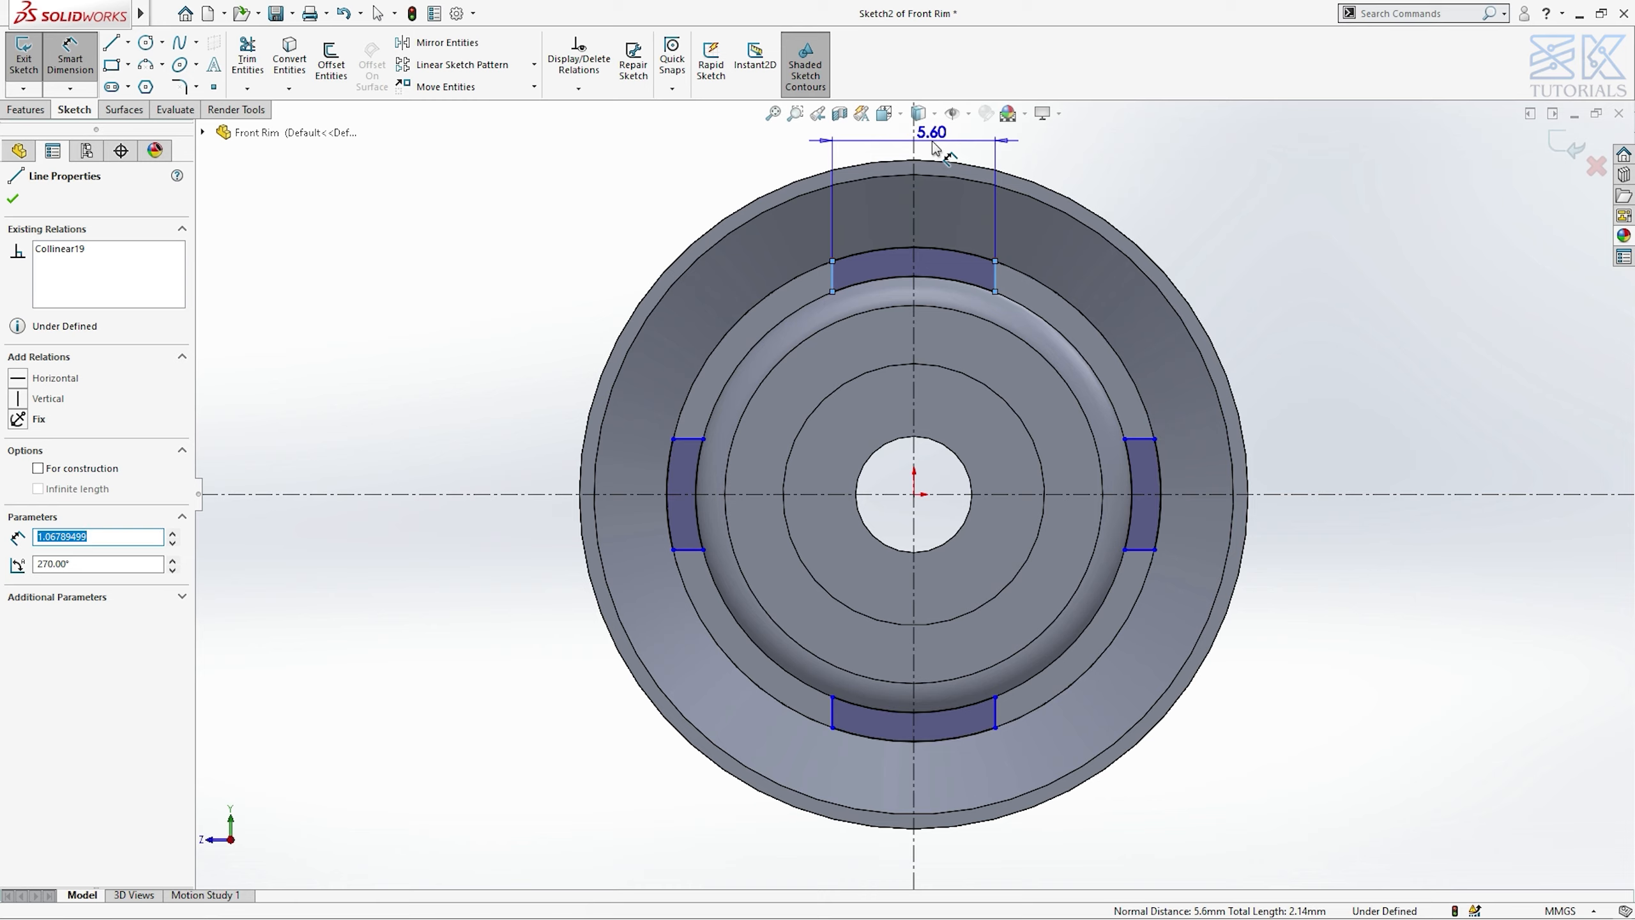
pyautogui.click(936, 148)
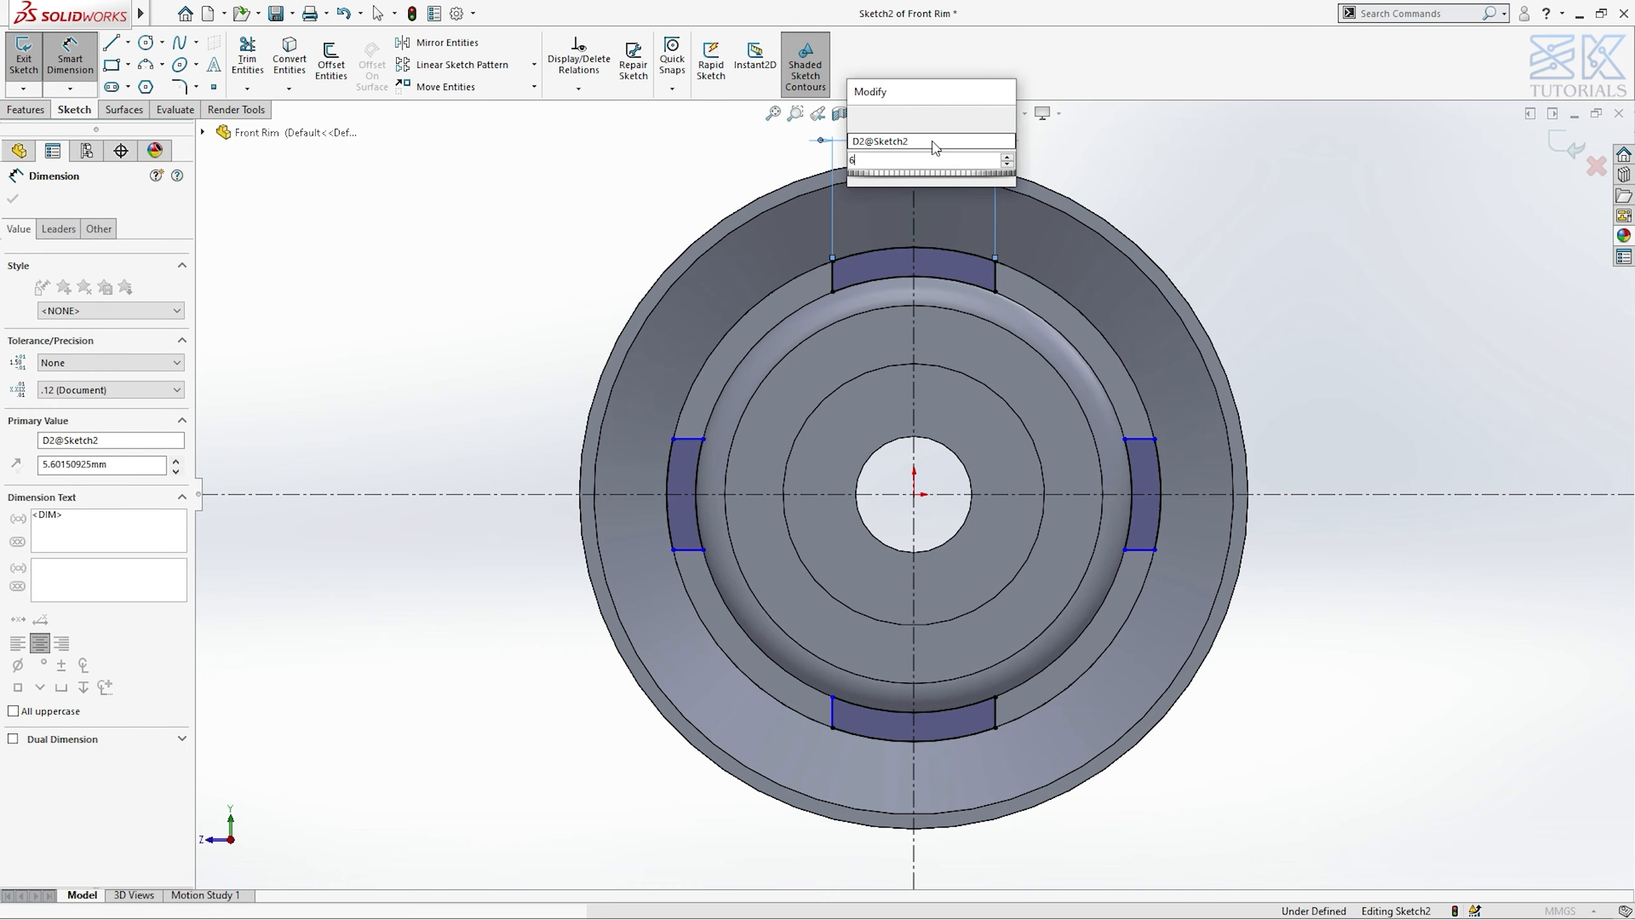
pyautogui.press('Return')
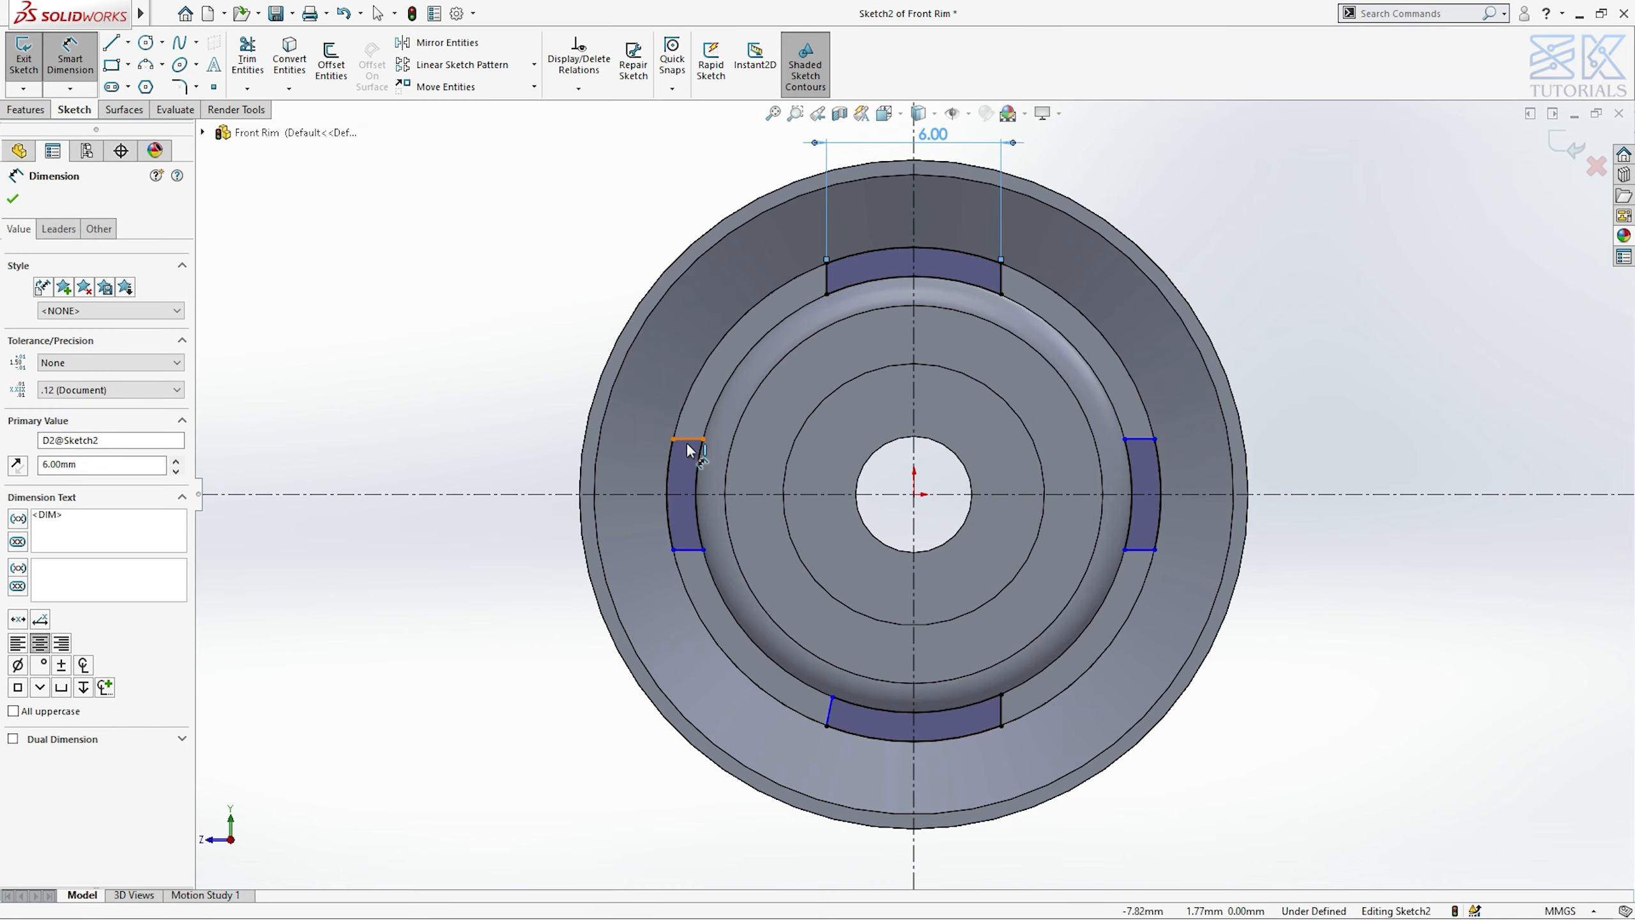
# - Dimension the distance between the two horizontal end lines of the left slot at 6 mm
pyautogui.click(683, 440)
pyautogui.click(685, 550)
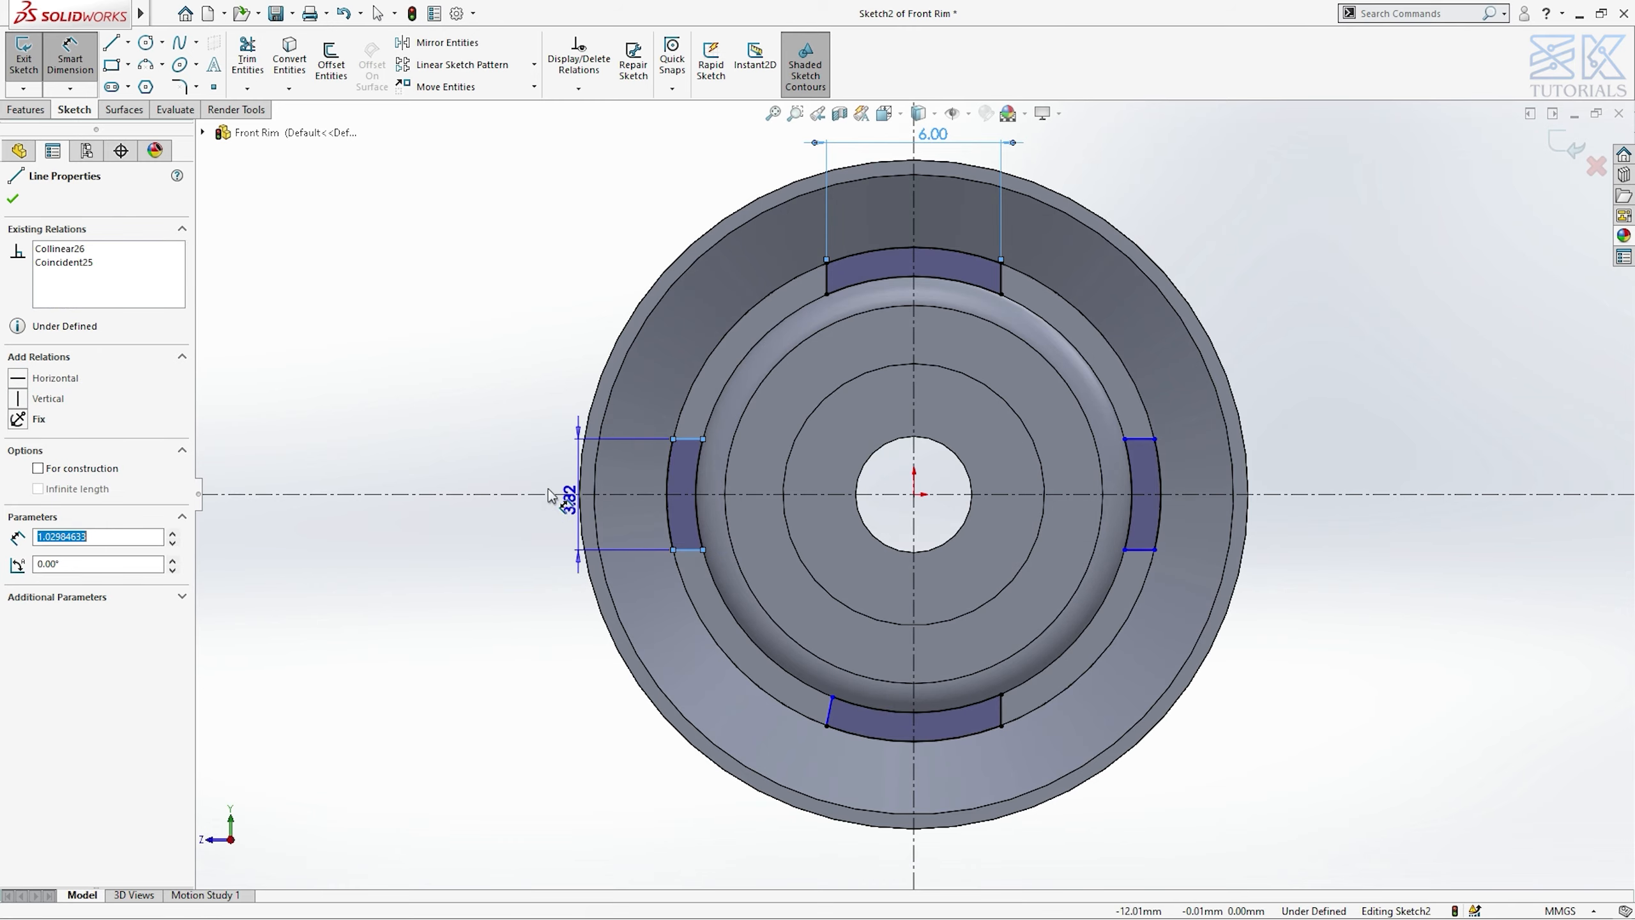
pyautogui.click(536, 483)
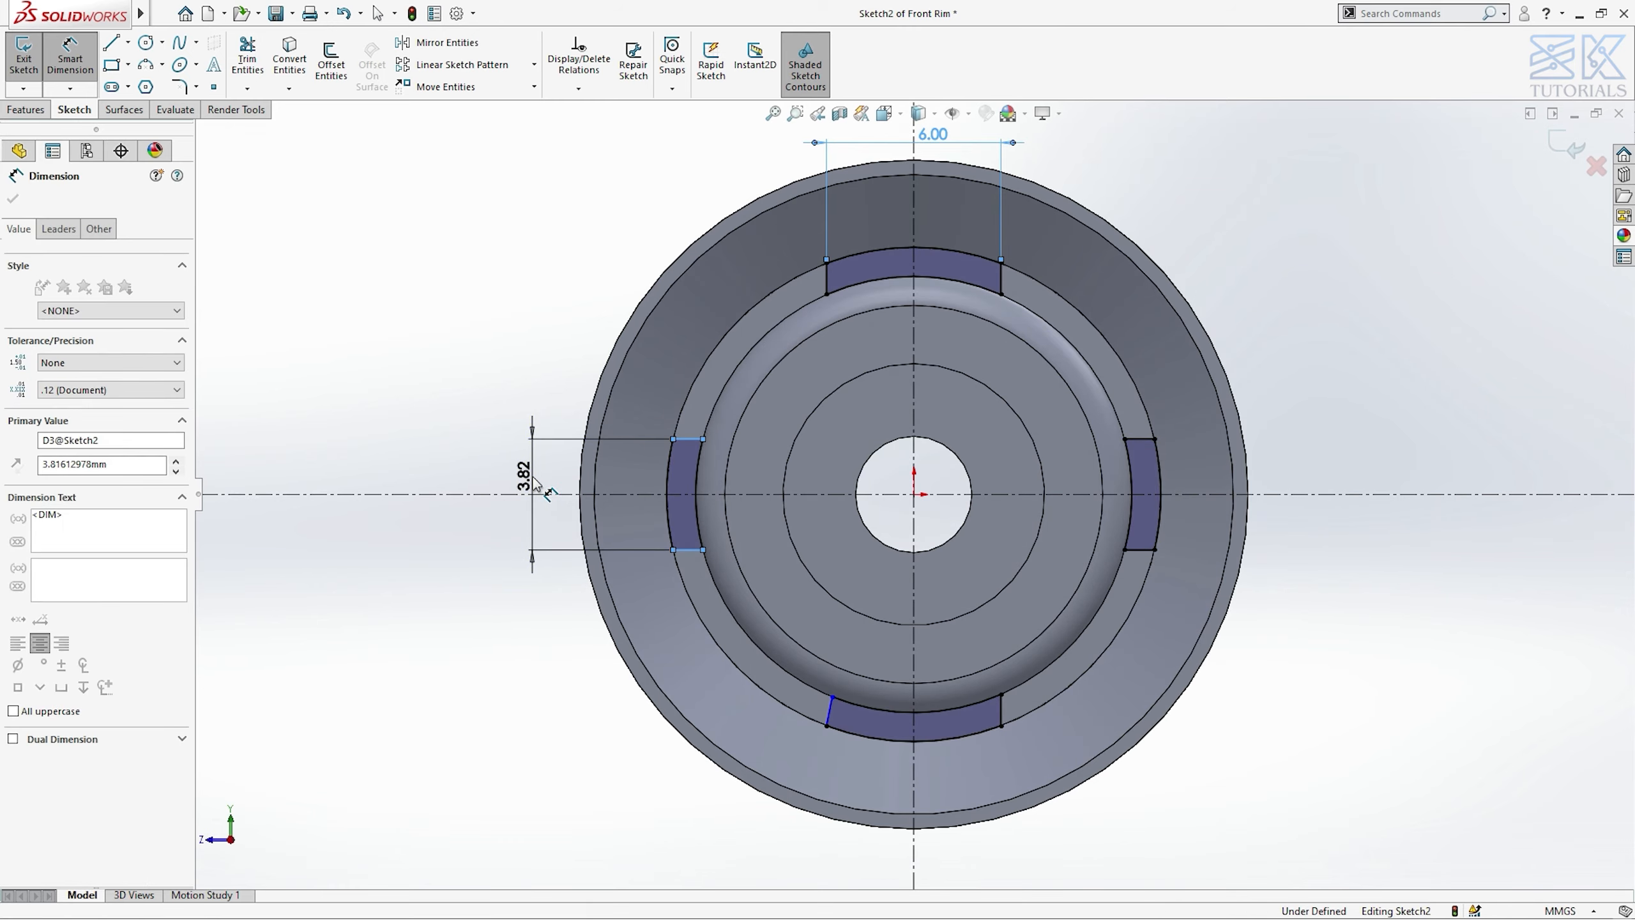
pyautogui.press('Return')
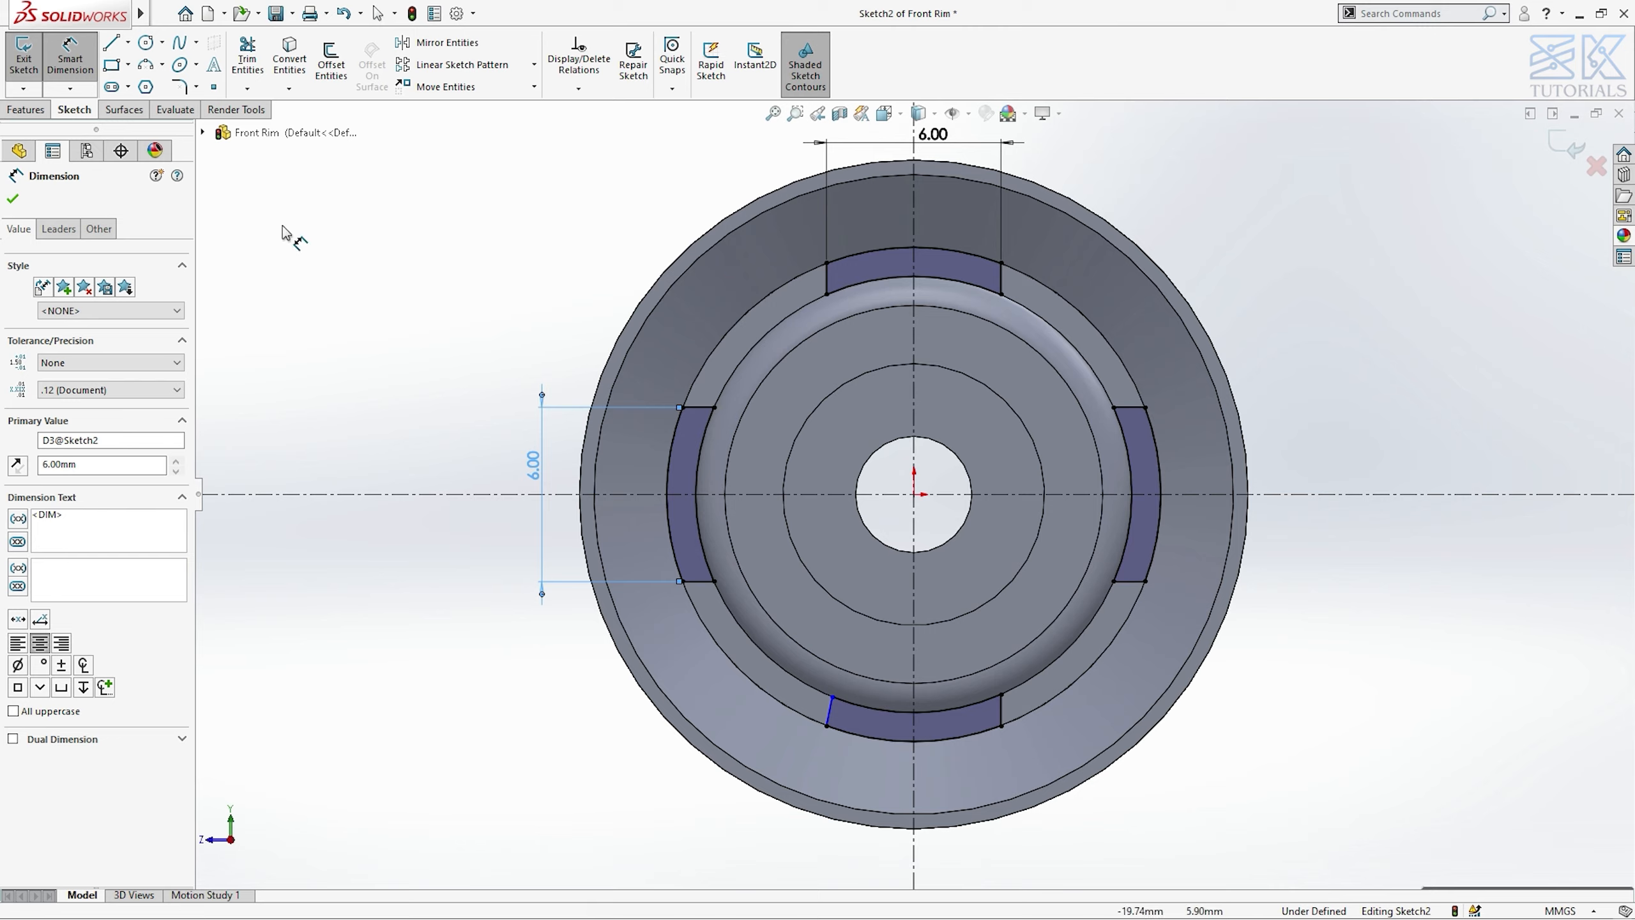
# - Extrude-cut the four slot profiles through the rim with the Through All - Both end condition
pyautogui.click(25, 109)
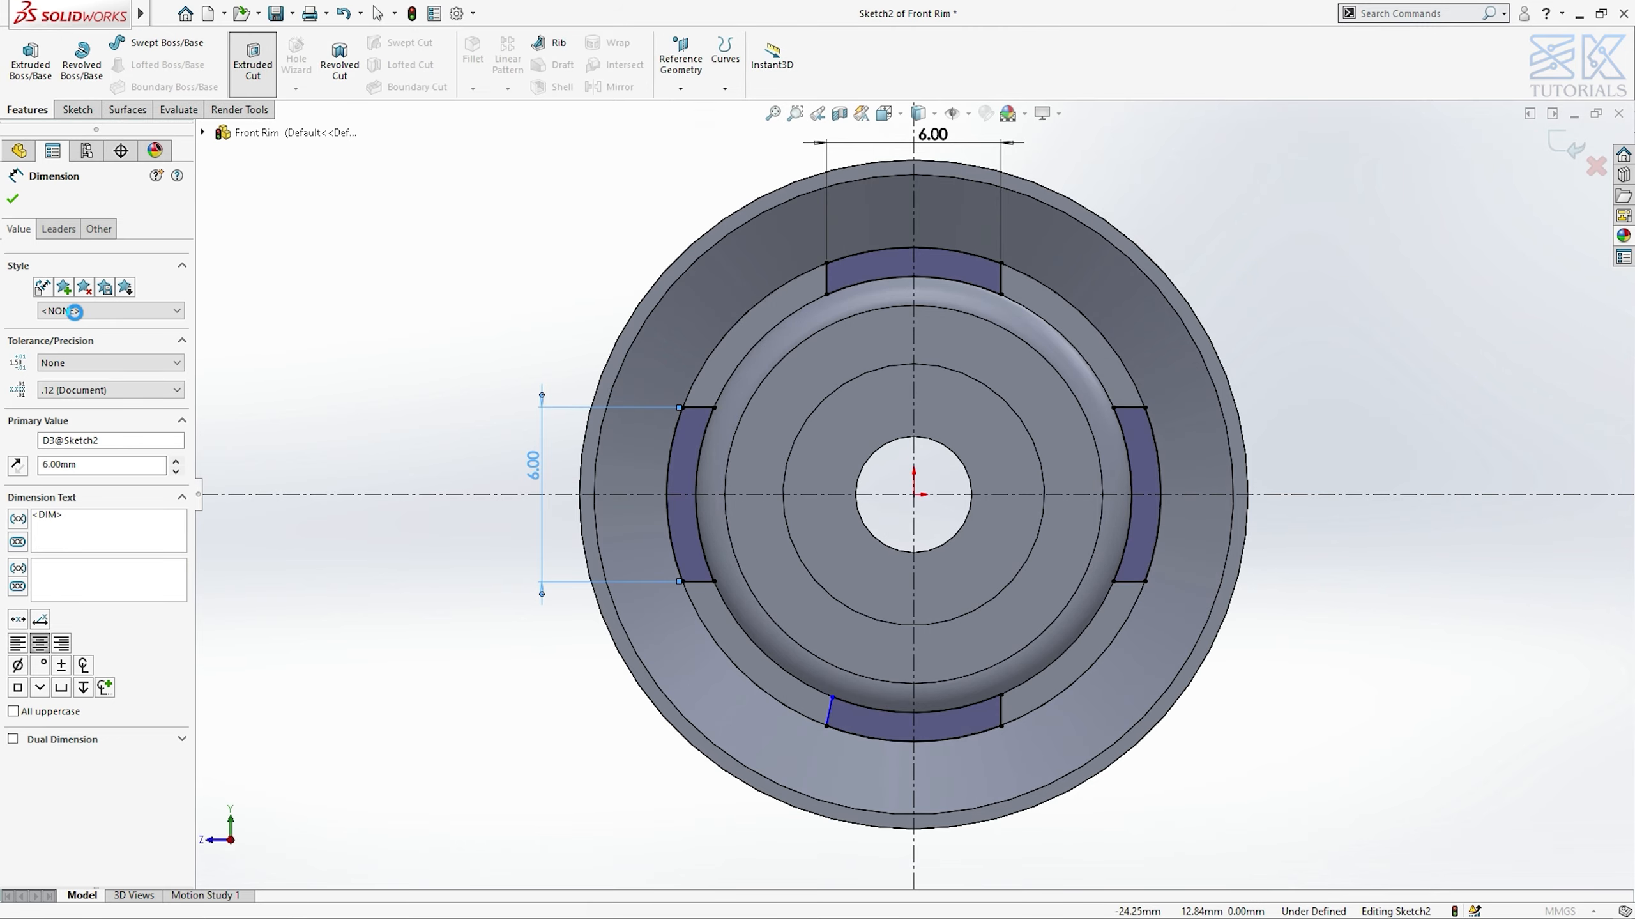
pyautogui.click(78, 300)
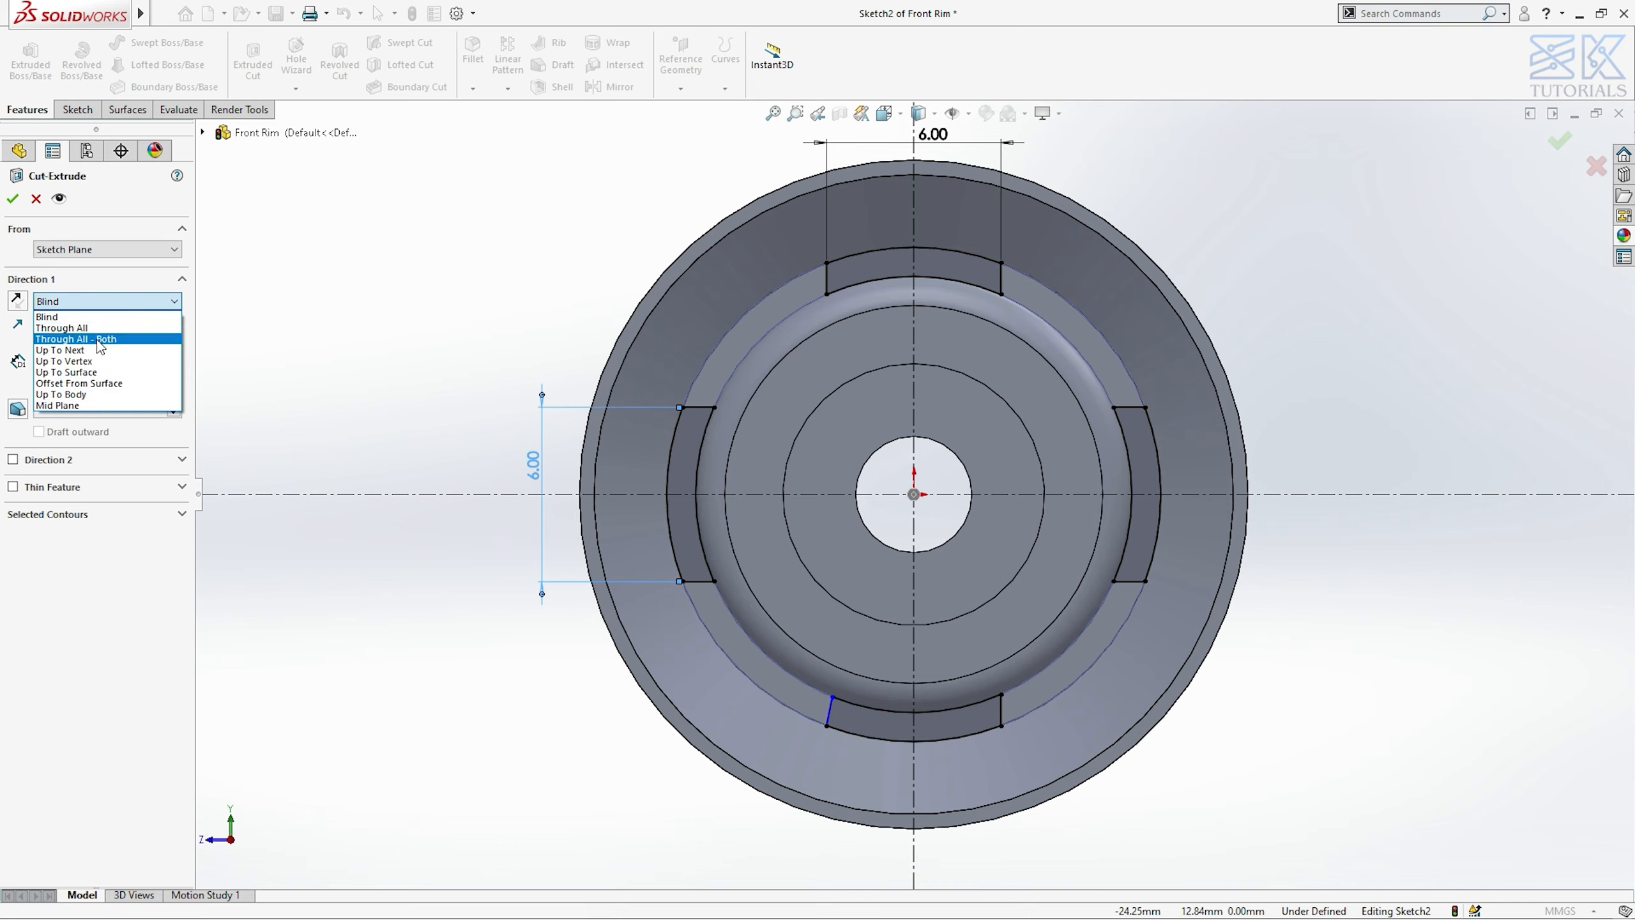
pyautogui.click(97, 340)
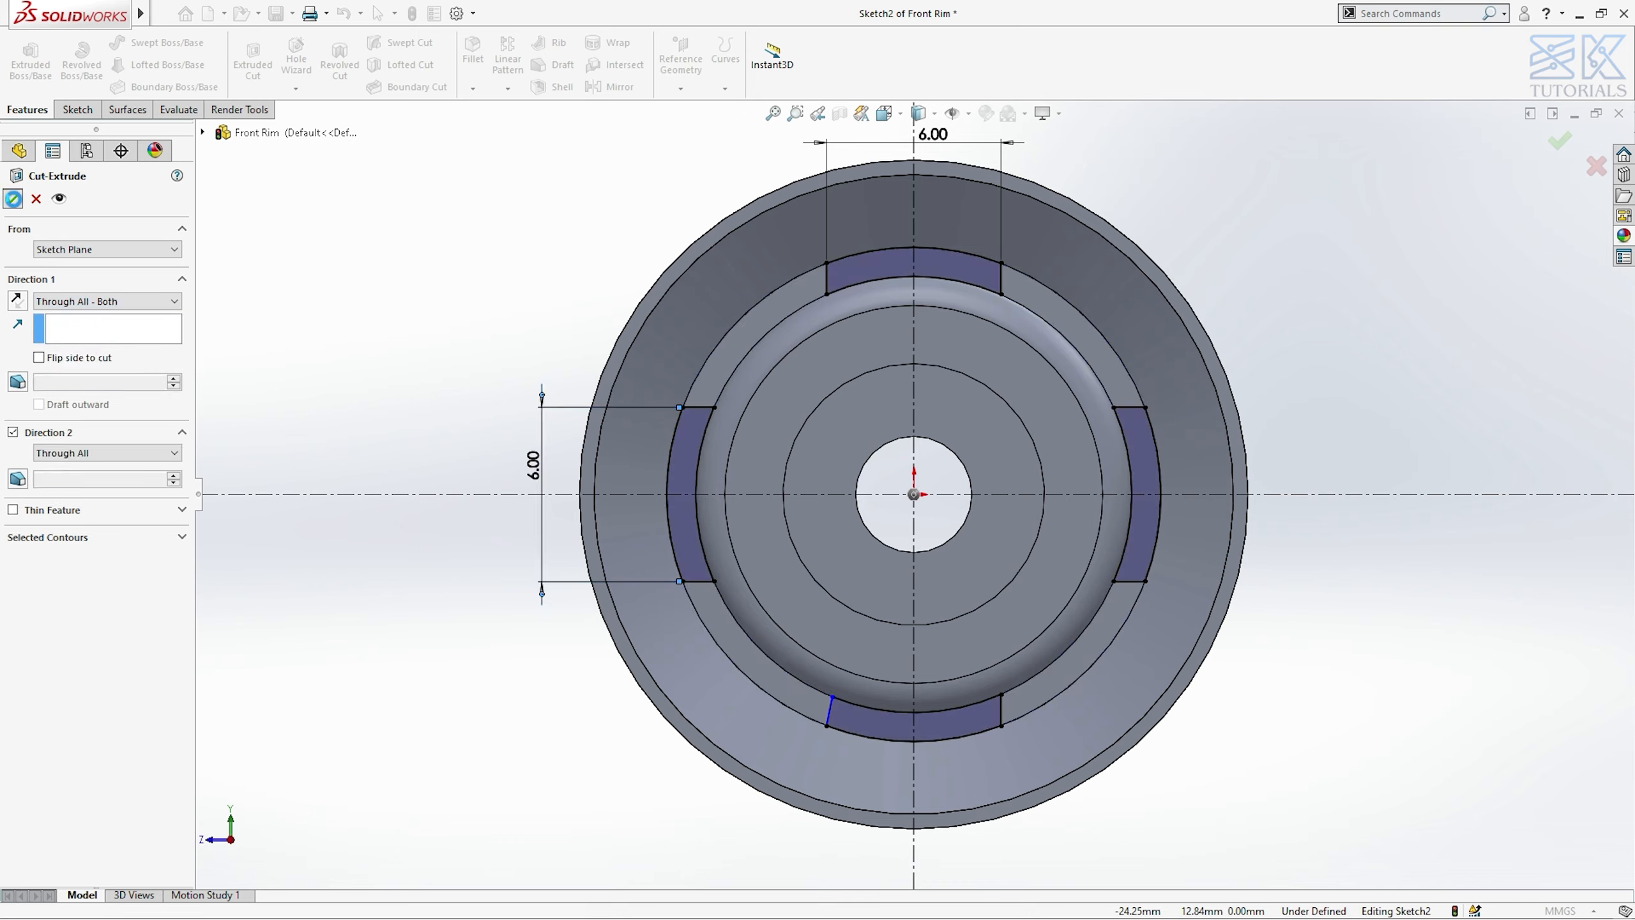
pyautogui.click(13, 199)
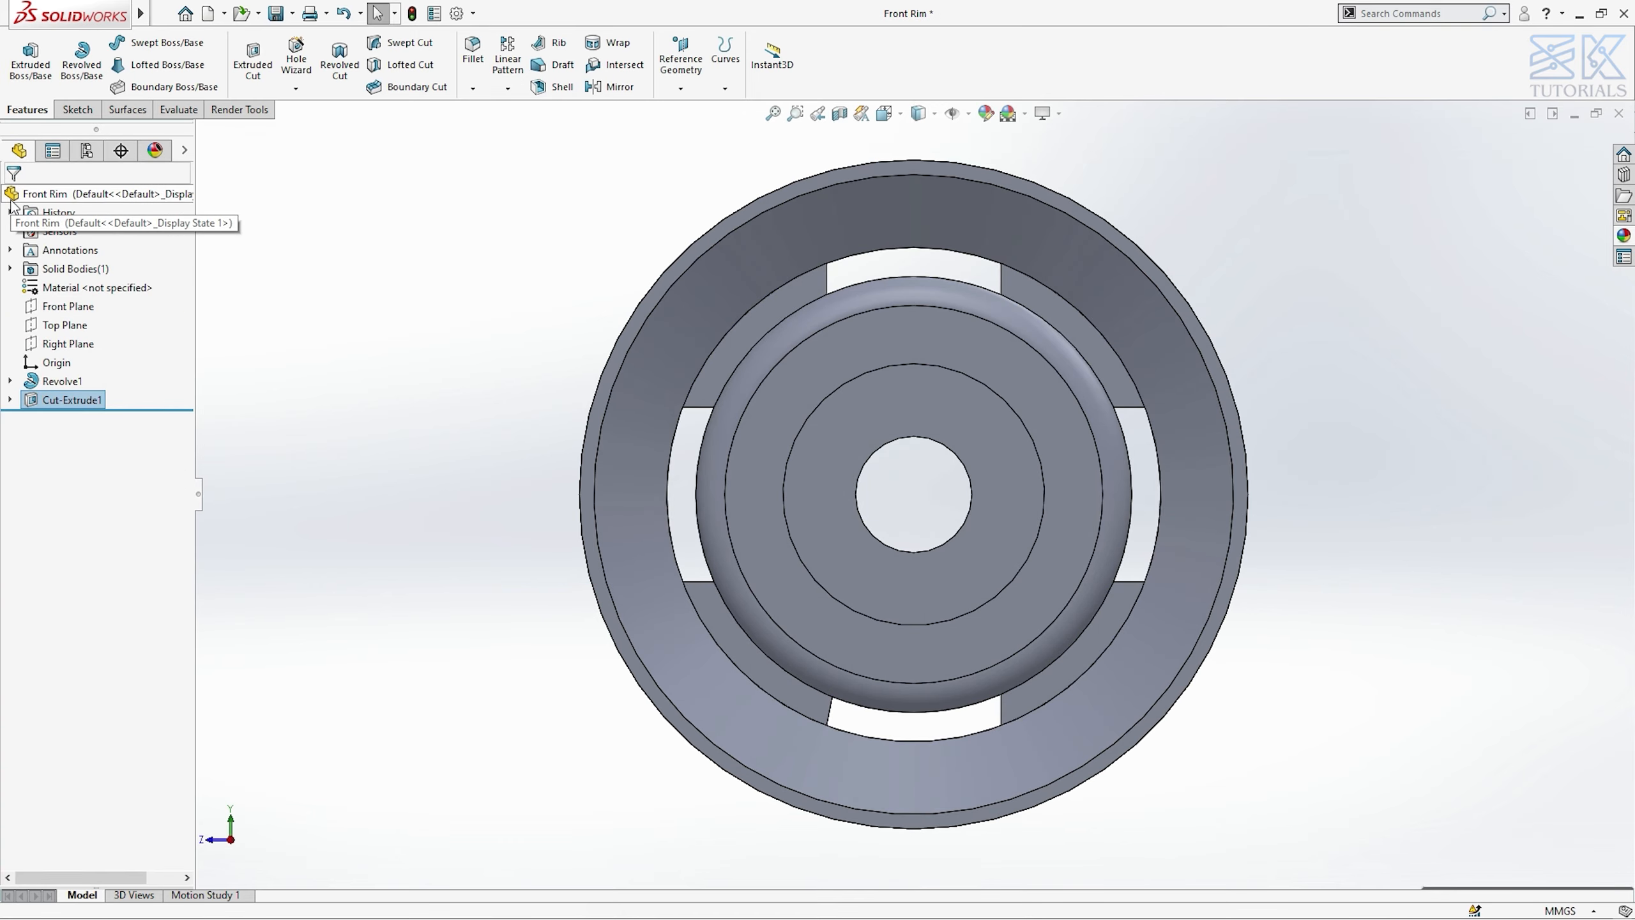
# - Fillet the edges of the four arc-shaped slots with a symmetric 0.25 mm radius
pyautogui.hotkey('ctrl', '7')
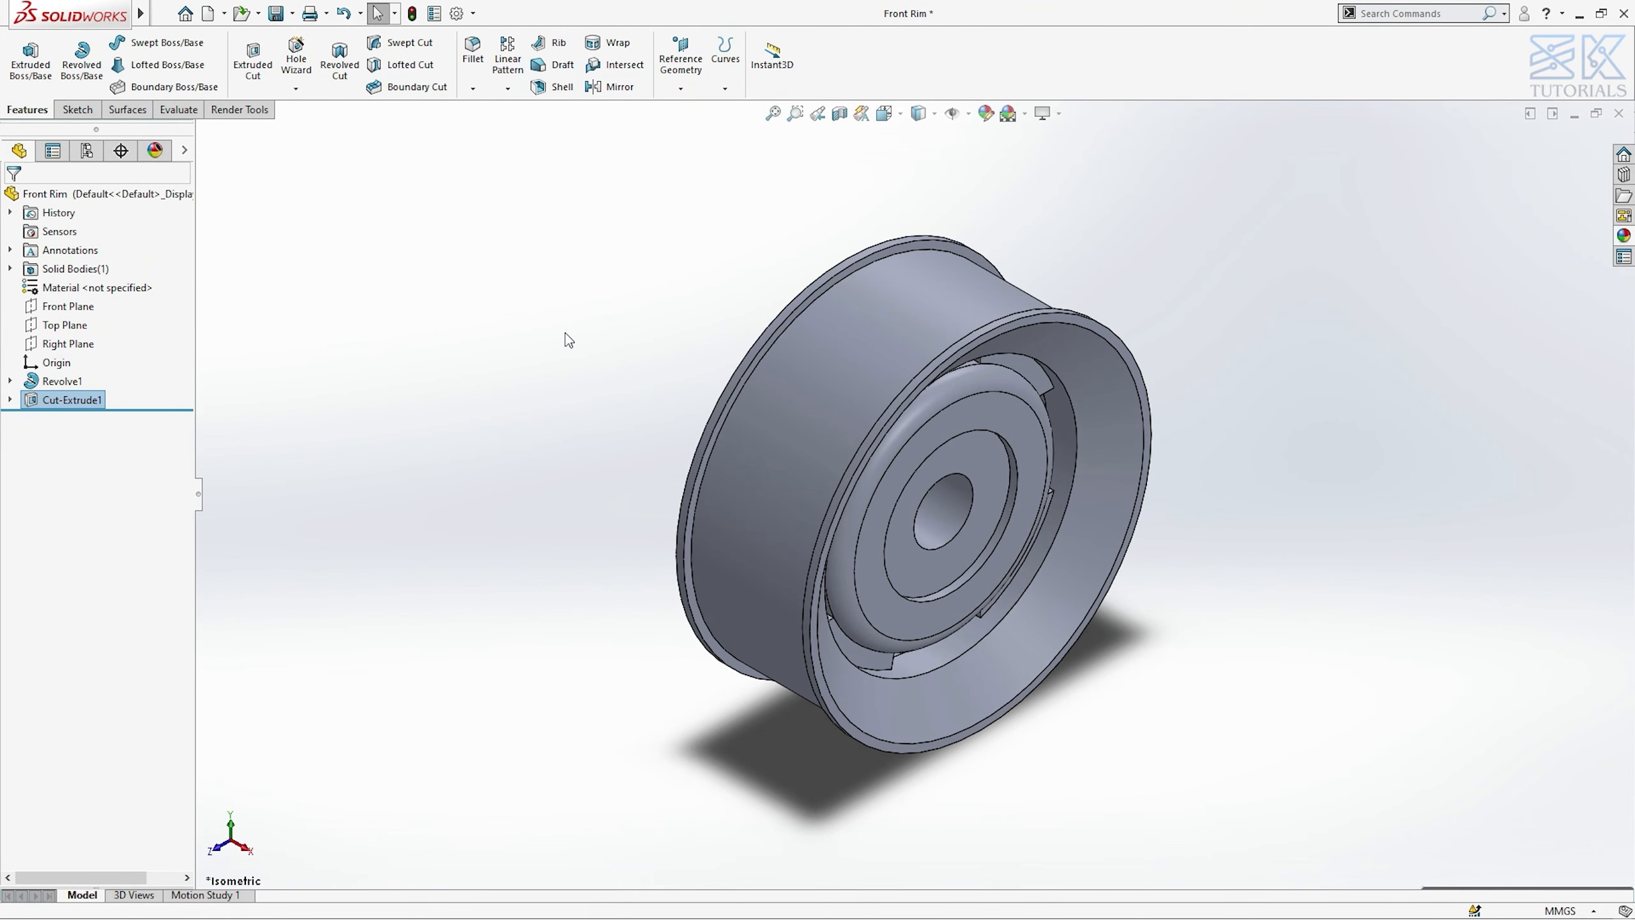
pyautogui.click(475, 57)
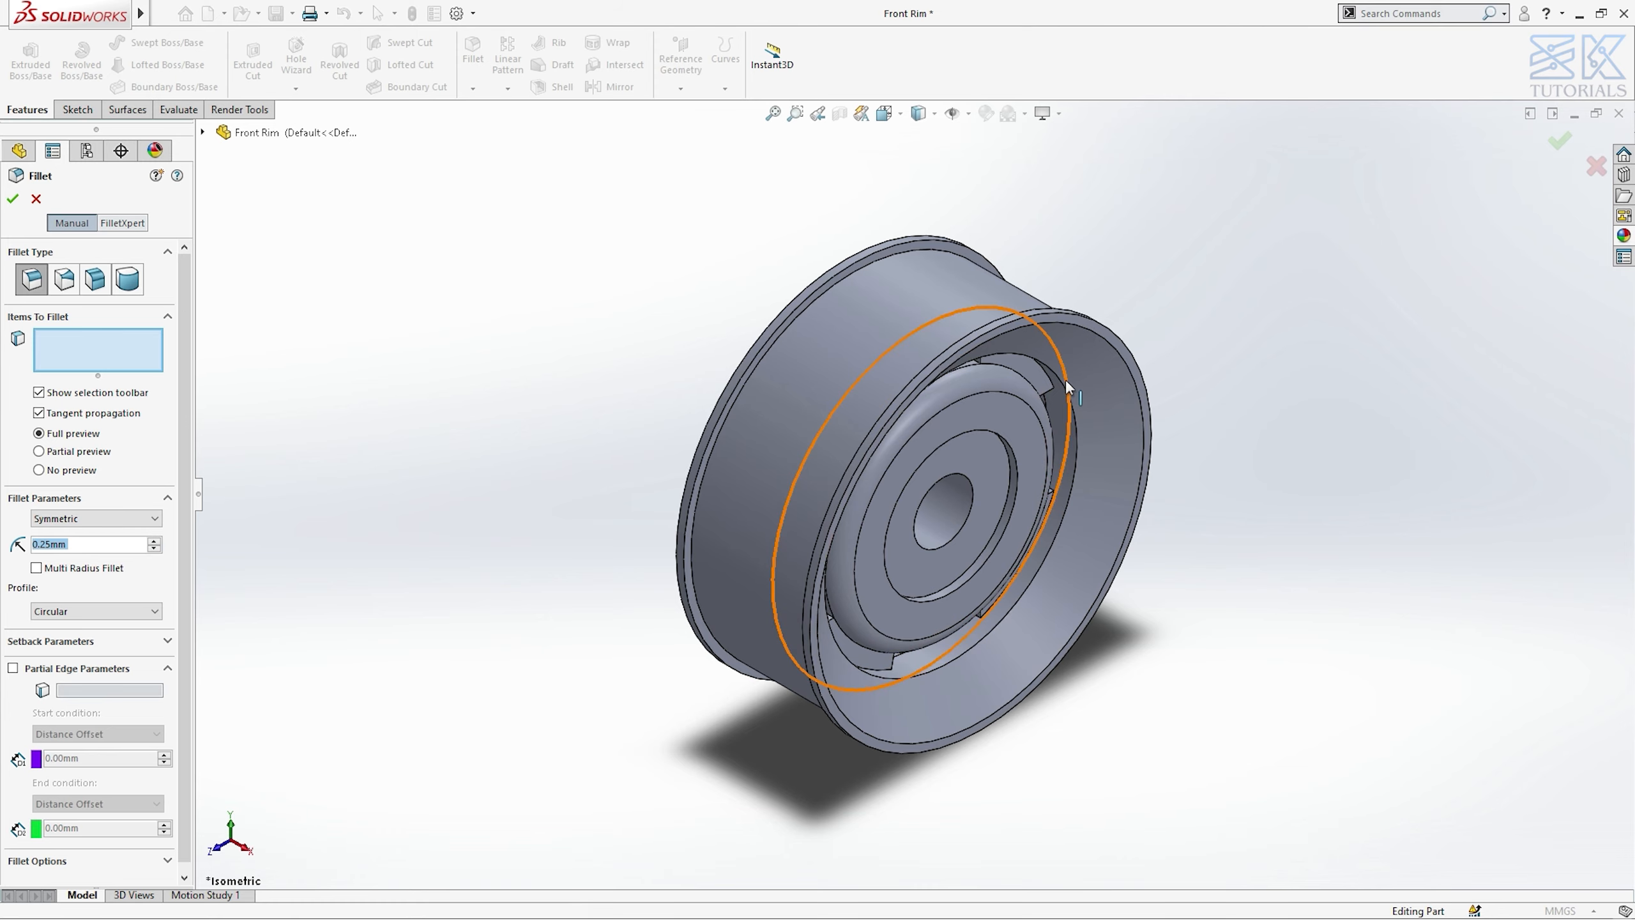
pyautogui.click(1047, 380)
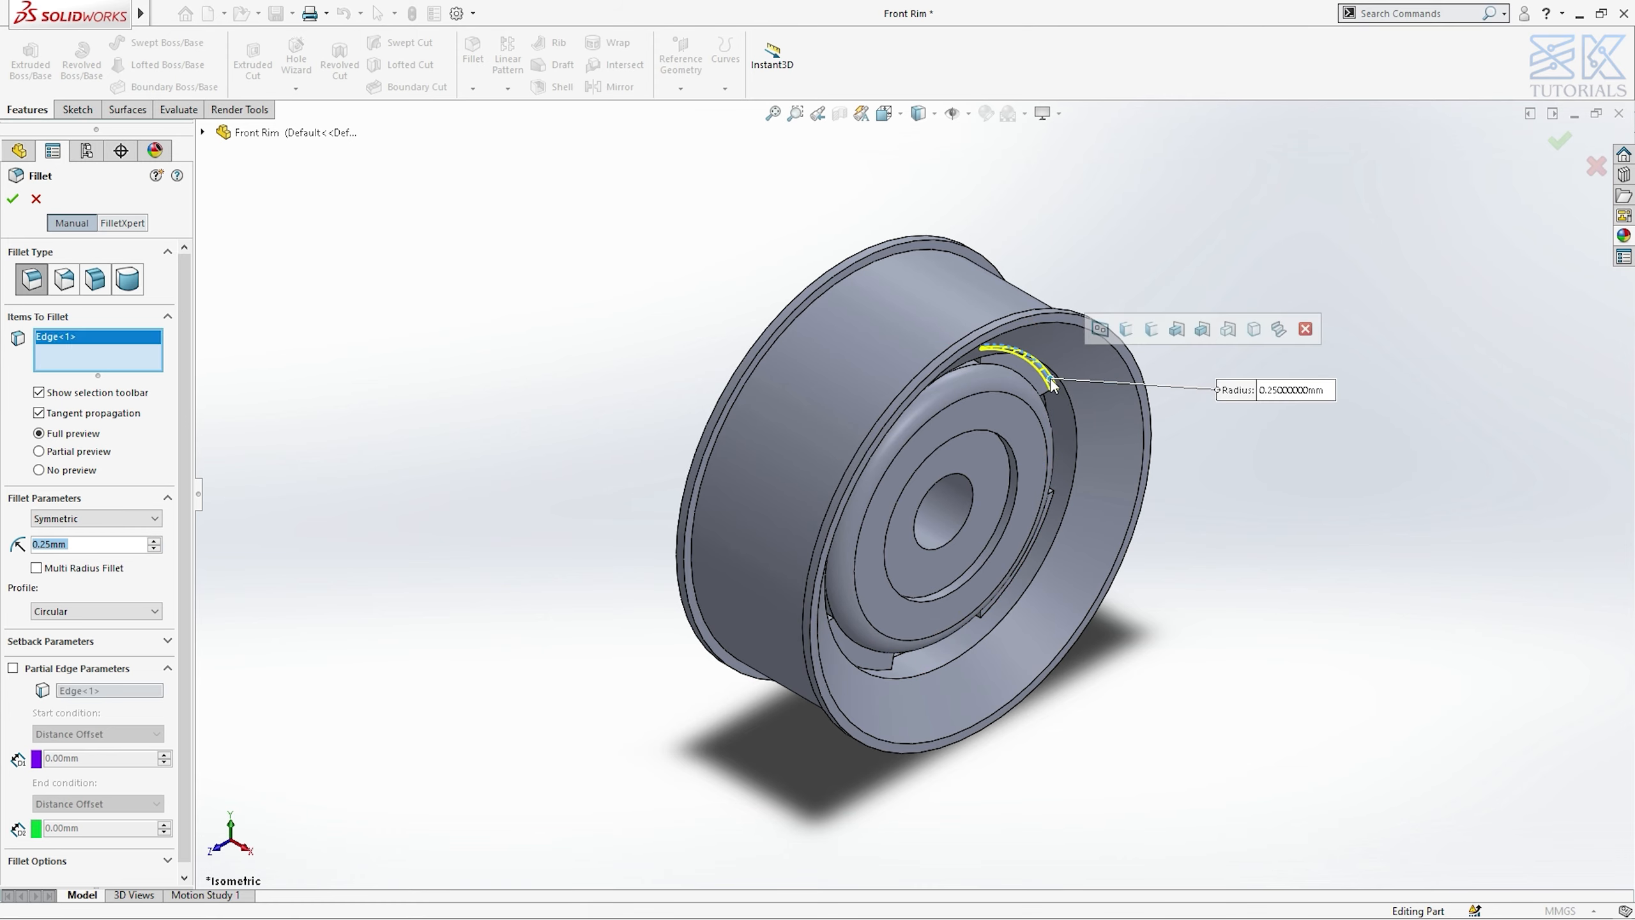
pyautogui.click(1101, 332)
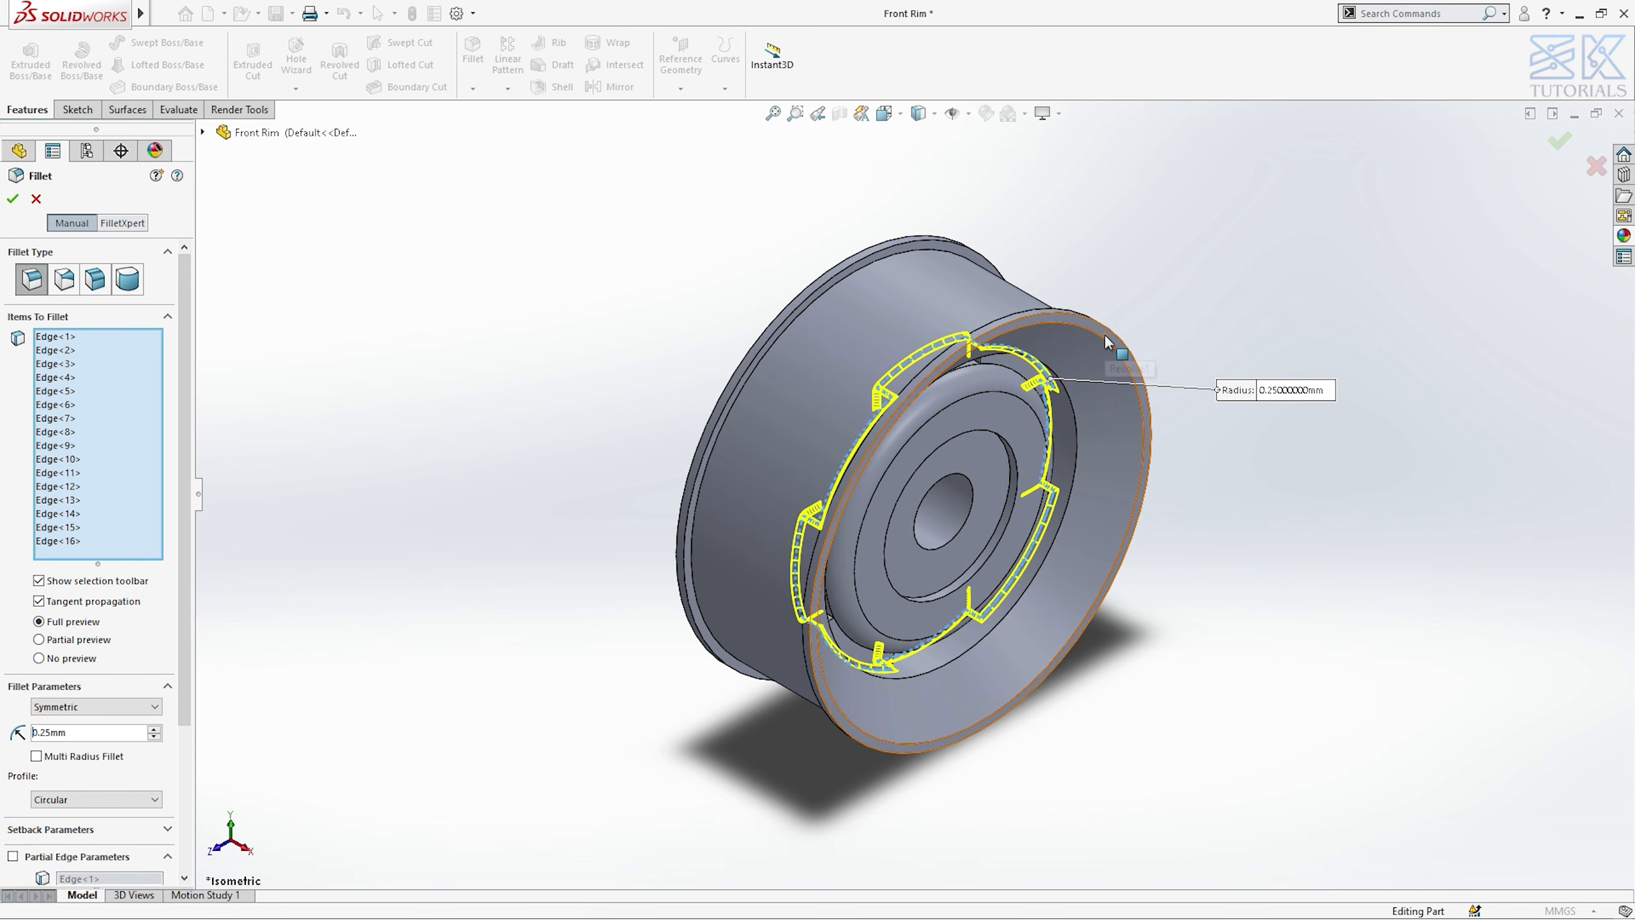
pyautogui.click(14, 200)
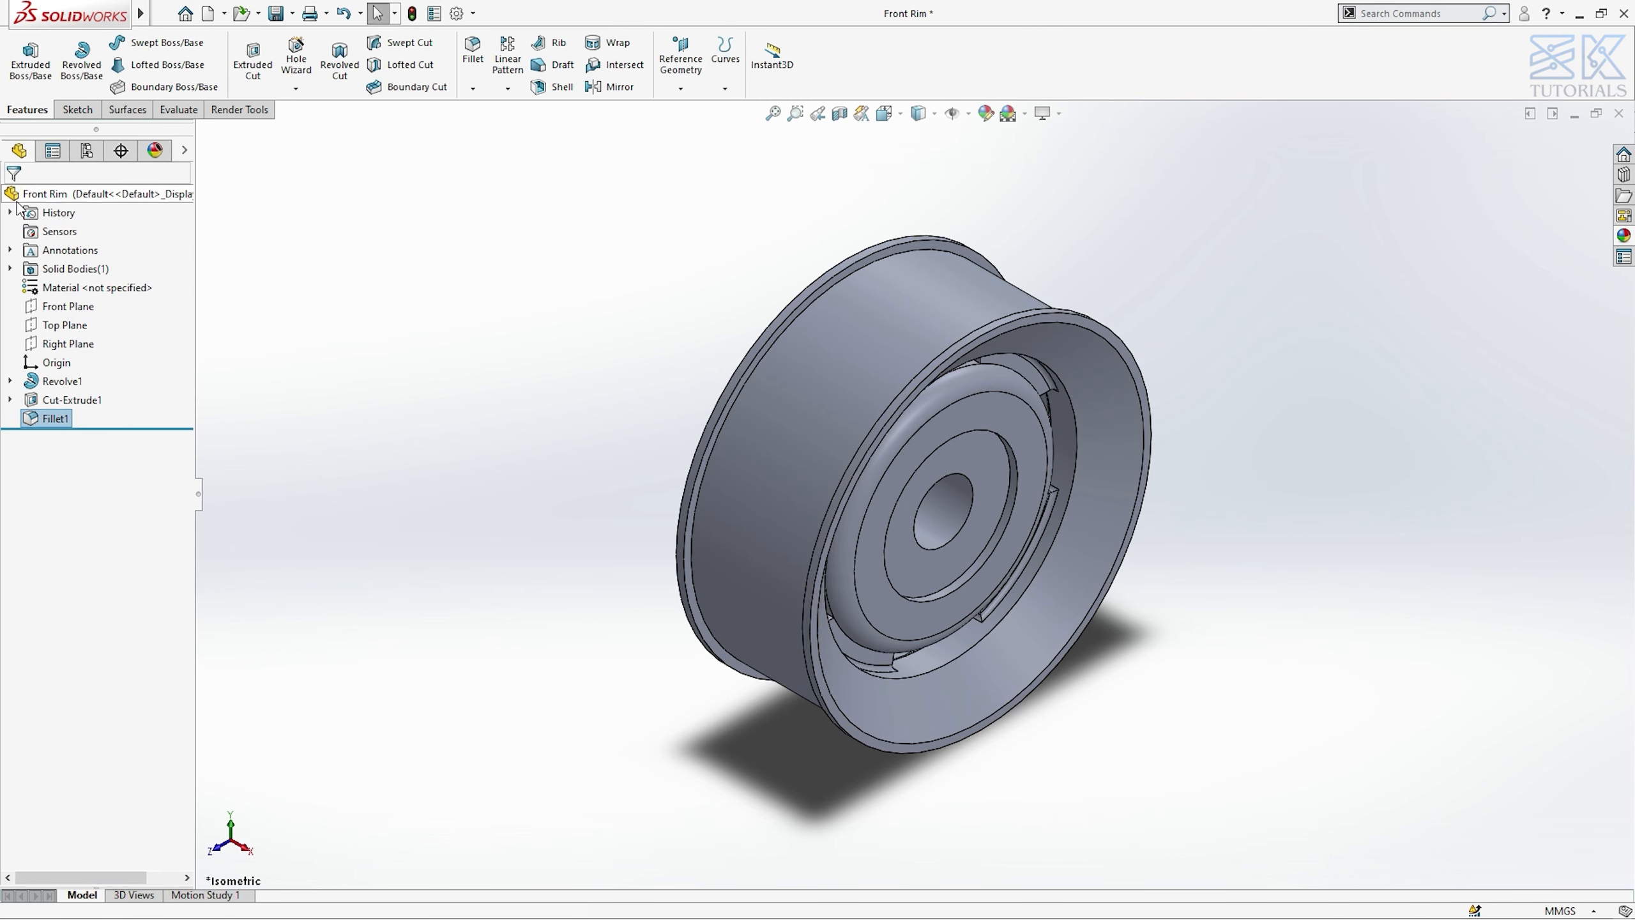
# - Apply the red low gloss plastic appearance to the whole rim part
pyautogui.click(1622, 236)
pyautogui.click(1419, 187)
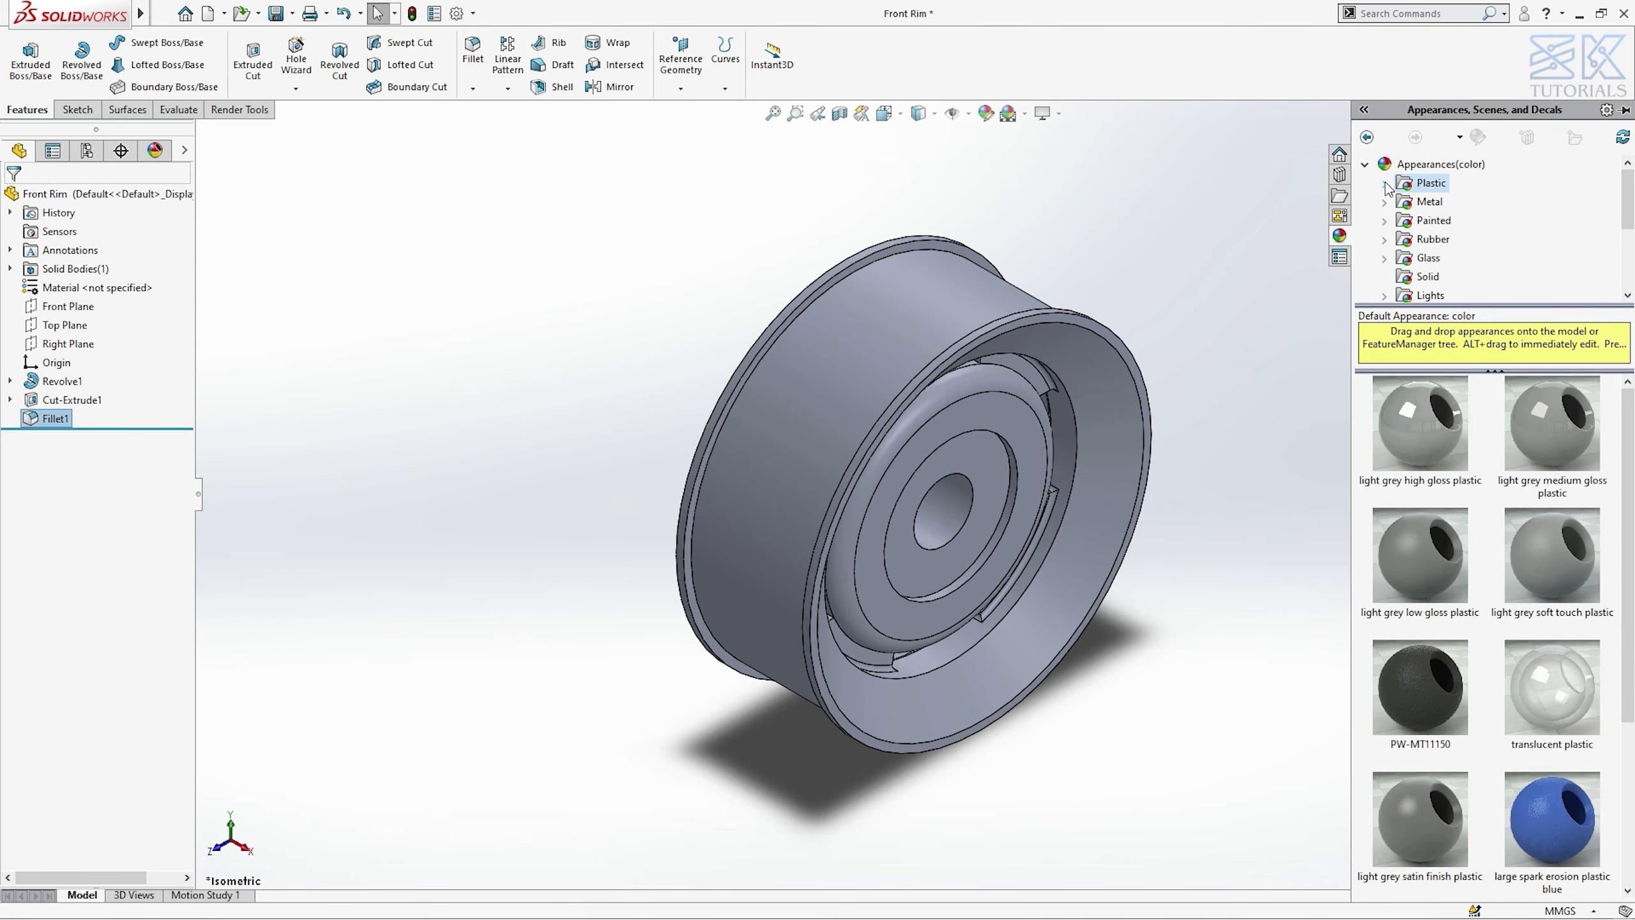
pyautogui.click(1384, 183)
pyautogui.click(1435, 186)
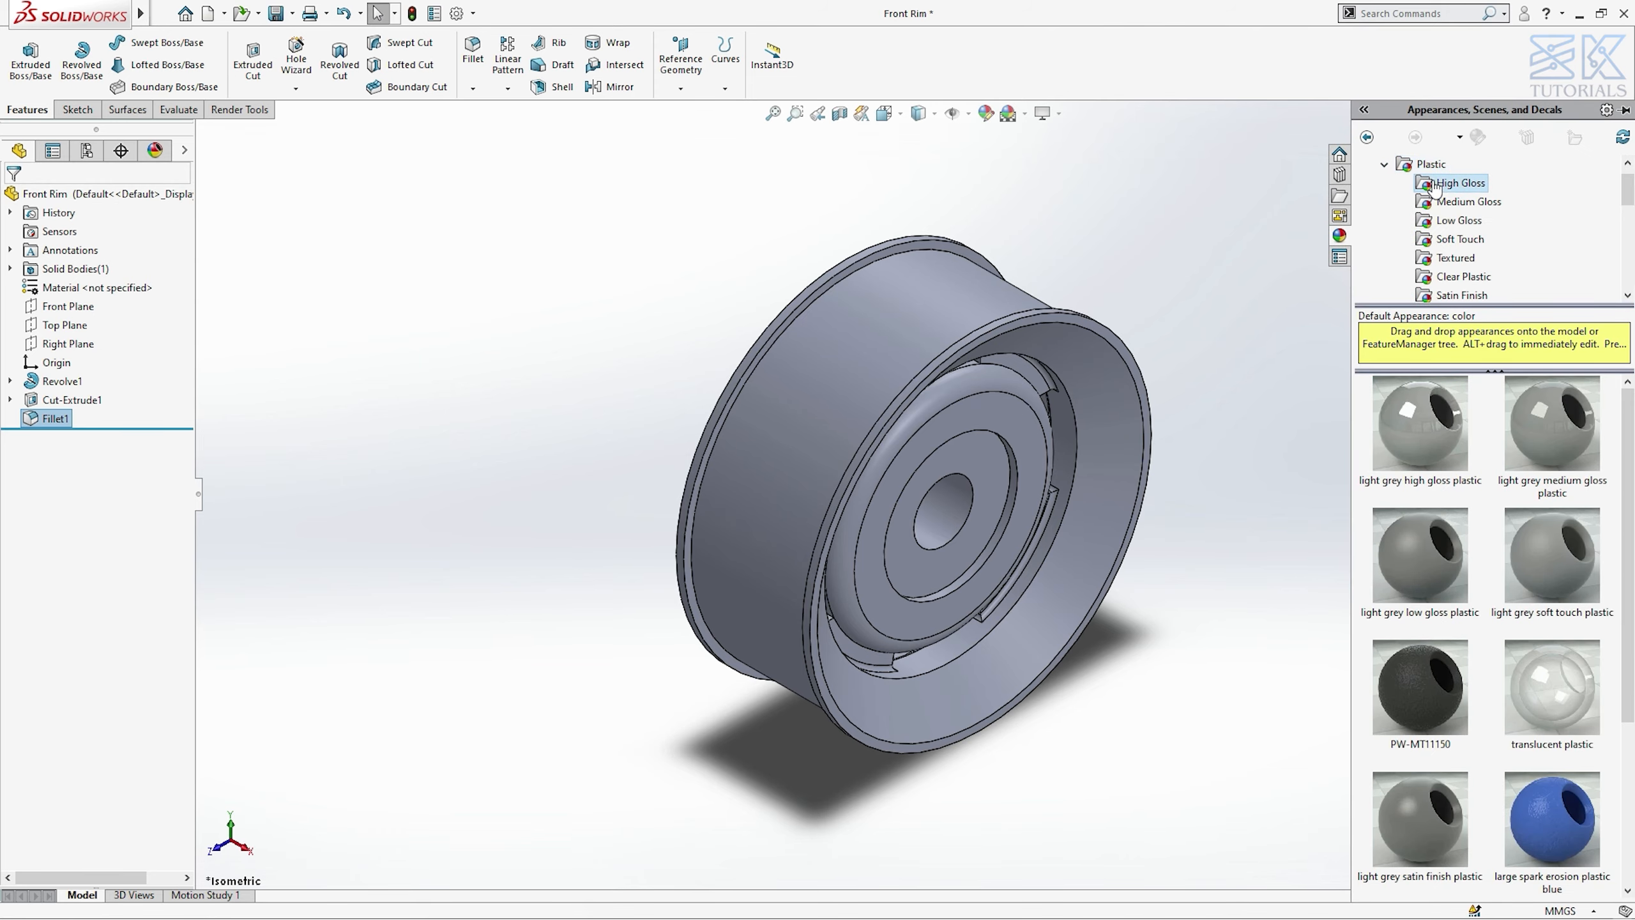
pyautogui.click(1445, 224)
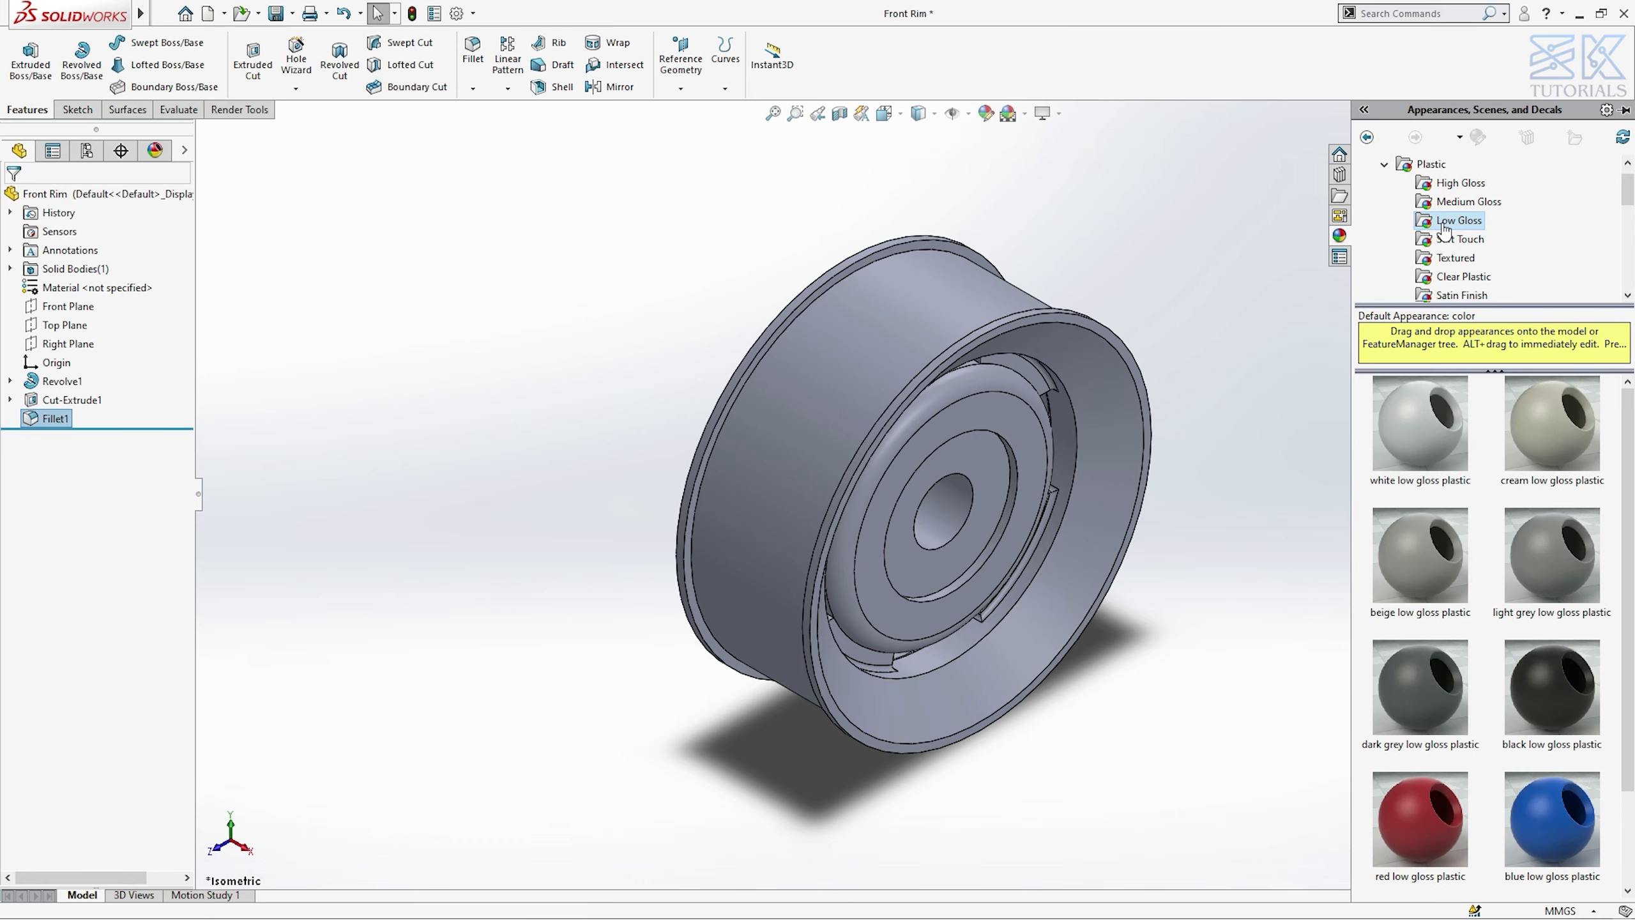
pyautogui.moveTo(1441, 836); pyautogui.dragTo(917, 325)
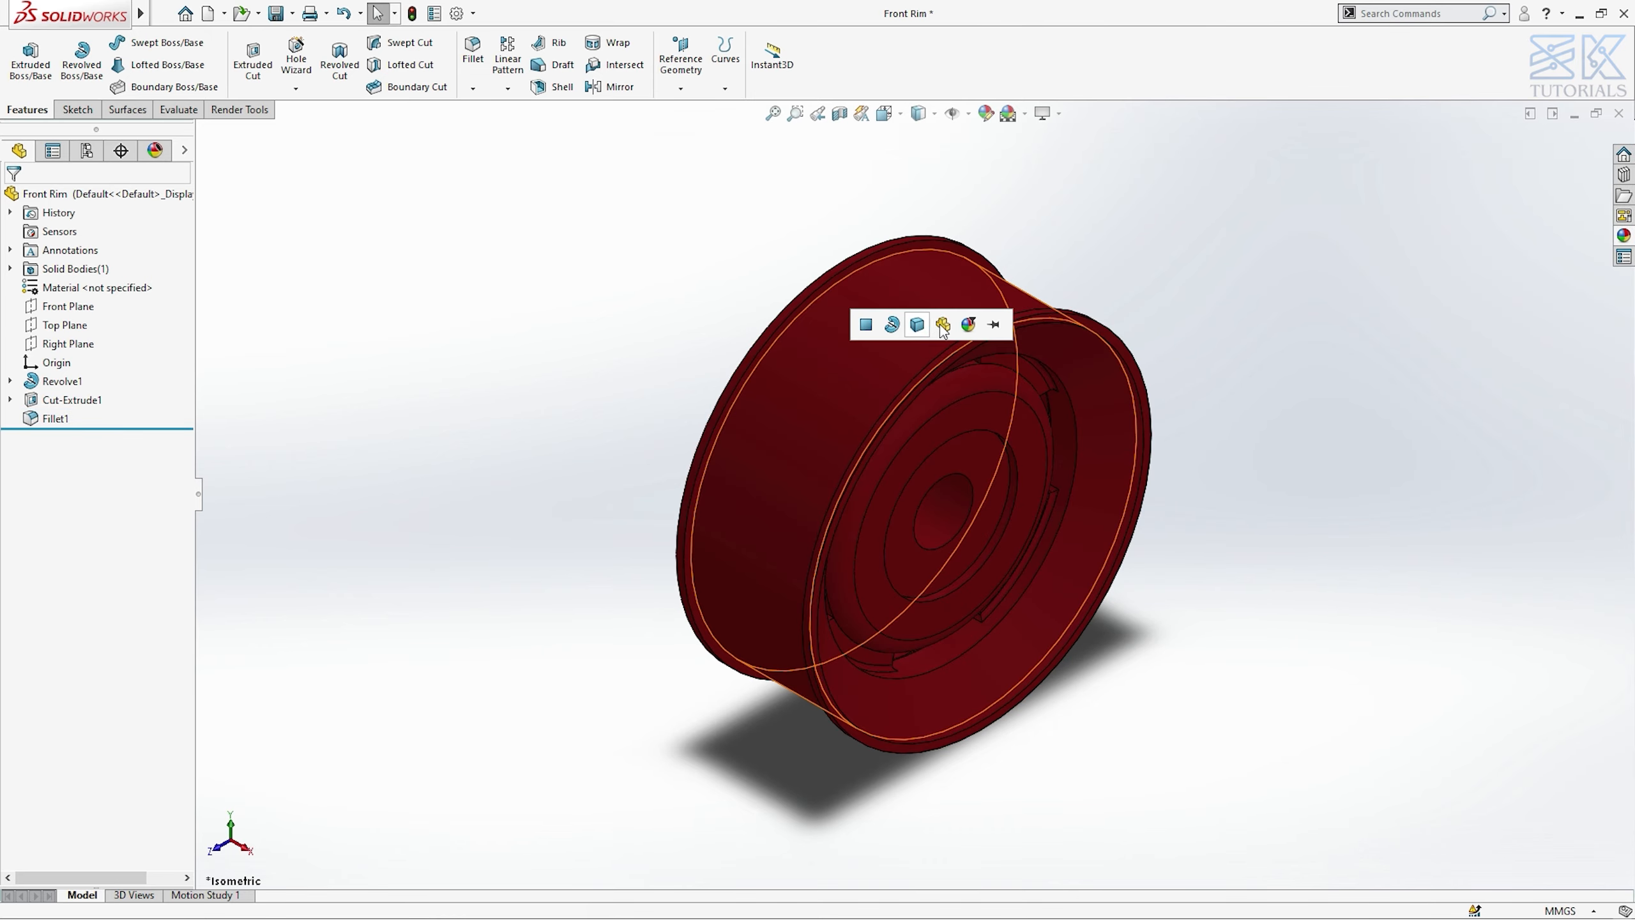
pyautogui.click(941, 324)
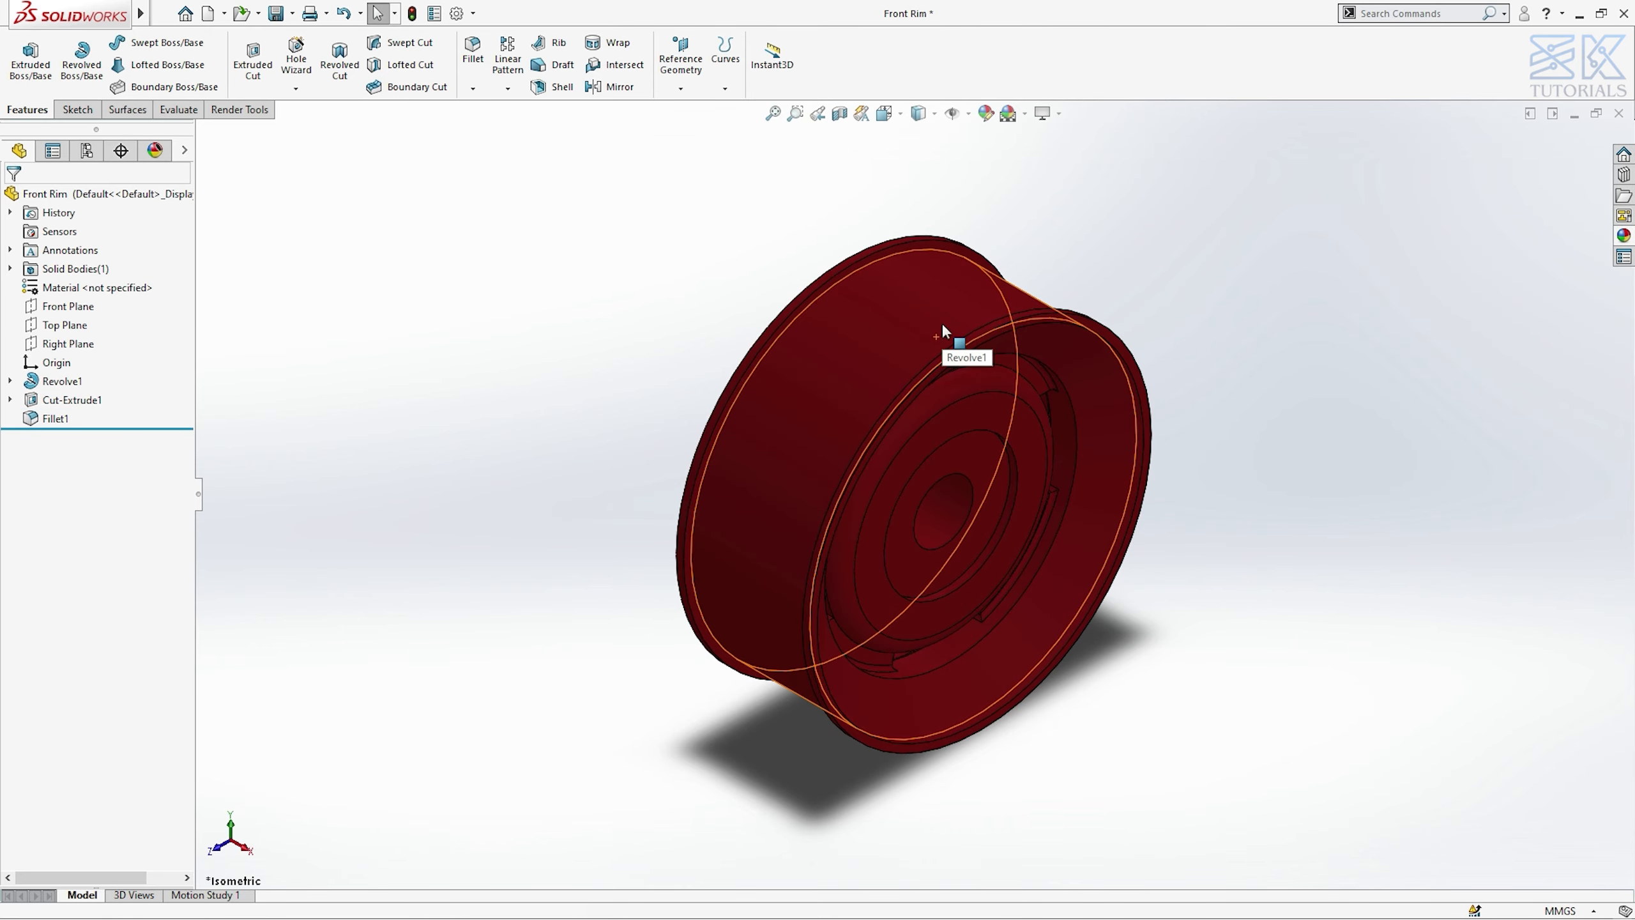